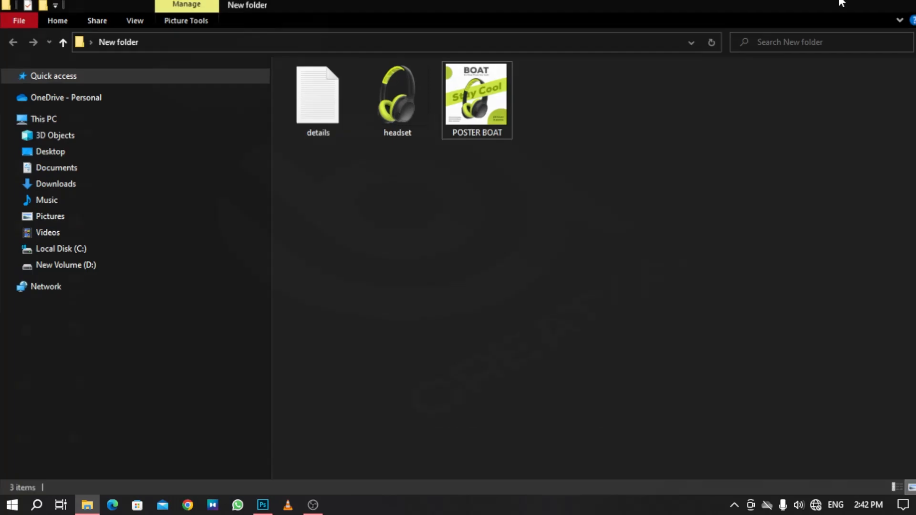
Switch to Photoshop and create a new 1080 x 1080 px document at 300 ppi.
{"action": "left_click", "coordinate": [847, 3]}
{"action": "left_click", "coordinate": [262, 506]}
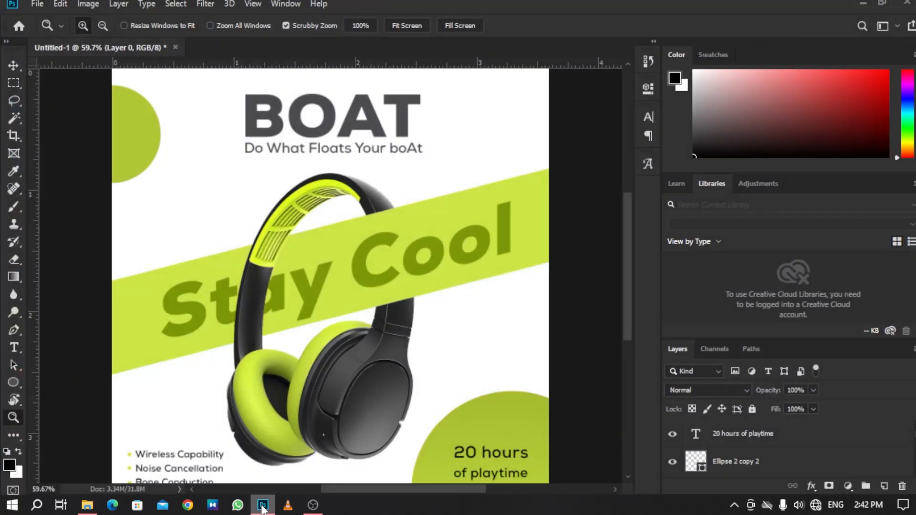
{"action": "left_click", "coordinate": [36, 4]}
{"action": "left_click", "coordinate": [51, 19]}
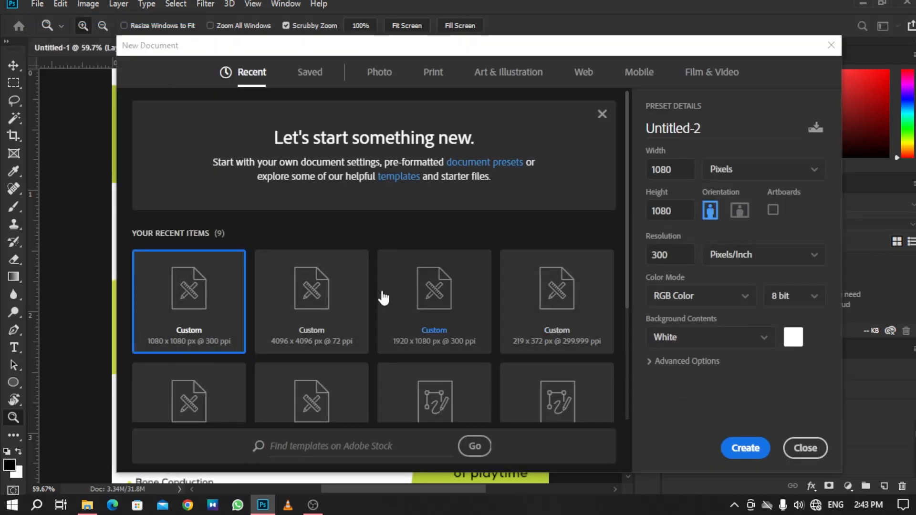
{"action": "left_click", "coordinate": [741, 448]}
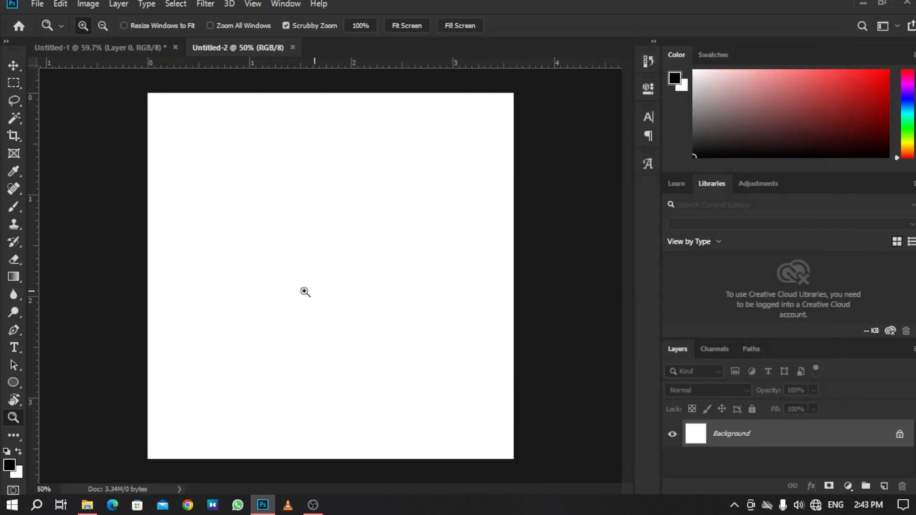
Draw a full-width rectangle about 1078 x 202 px across the middle of the canvas.
{"action": "left_click_drag", "start_coordinate": [396, 298], "coordinate": [274, 308]}
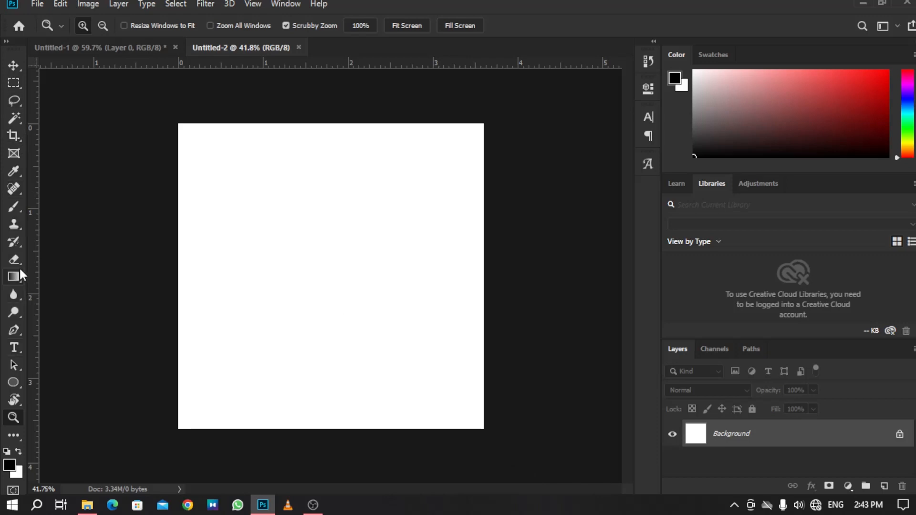
{"action": "left_click_drag", "start_coordinate": [8, 382], "coordinate": [75, 381]}
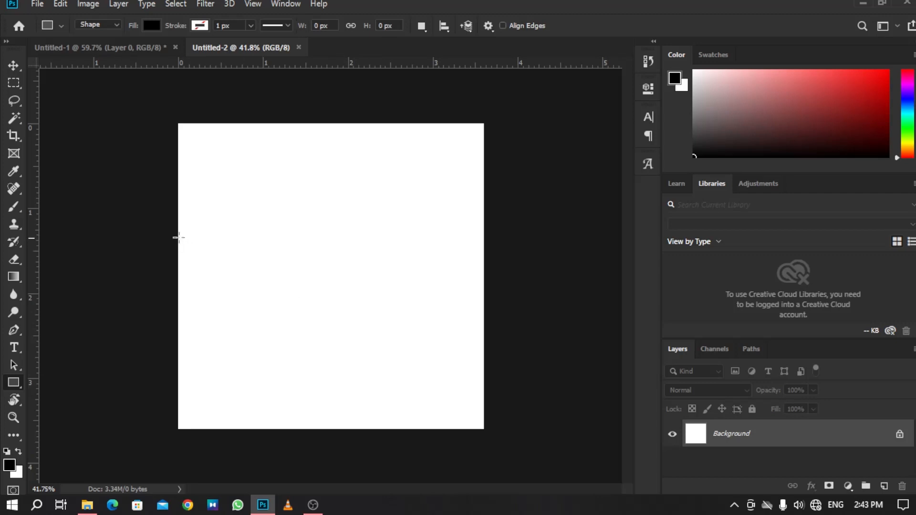
{"action": "left_click_drag", "start_coordinate": [178, 237], "coordinate": [484, 295]}
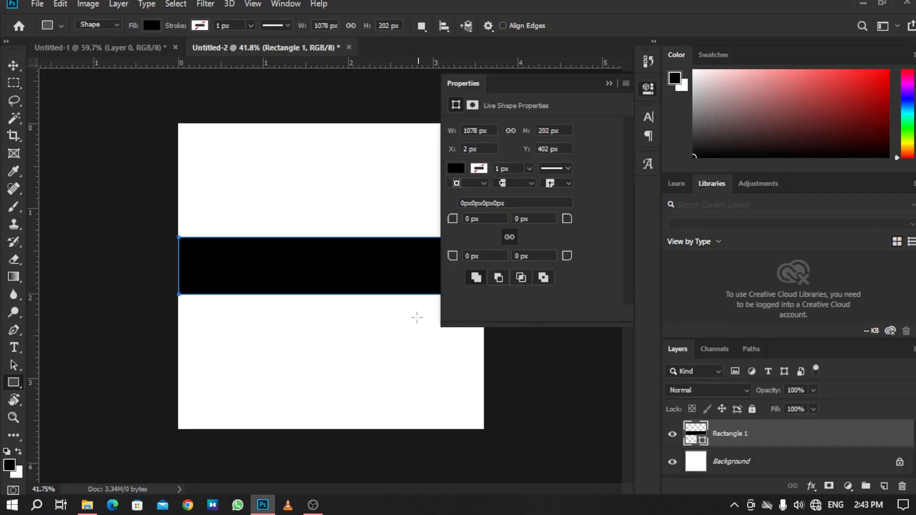
Set the rectangle's fill colour to #cce645 and collapse the Properties panel.
{"action": "left_click", "coordinate": [458, 169]}
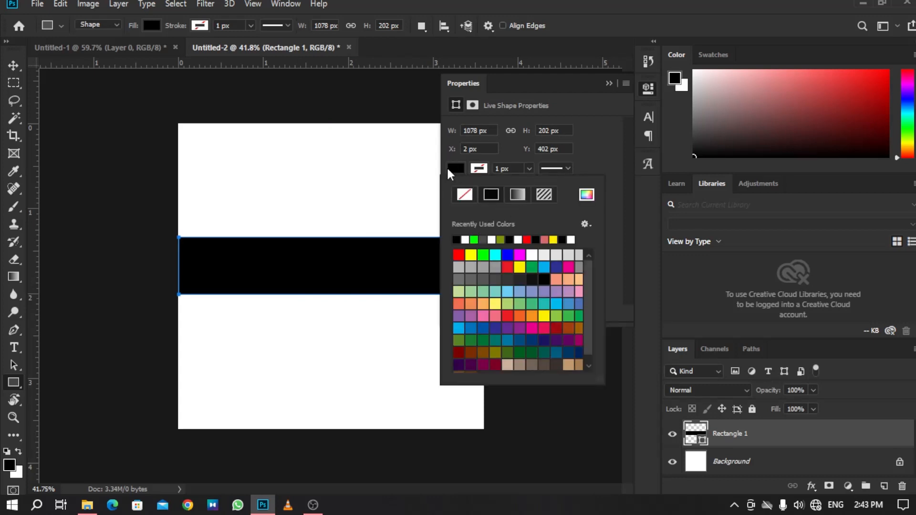
{"action": "left_click", "coordinate": [453, 172]}
{"action": "left_click", "coordinate": [453, 172]}
{"action": "left_click", "coordinate": [158, 21]}
{"action": "left_click", "coordinate": [157, 21]}
{"action": "left_click", "coordinate": [157, 21]}
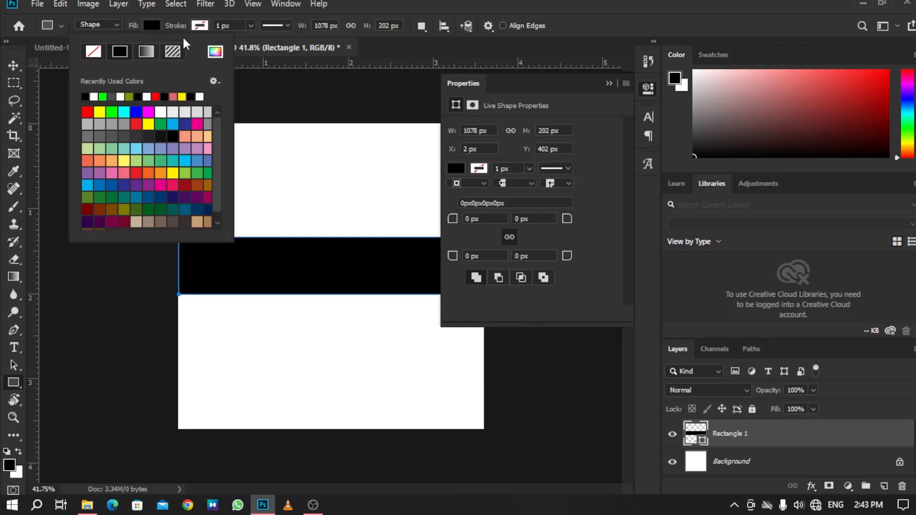
{"action": "left_click", "coordinate": [215, 51]}
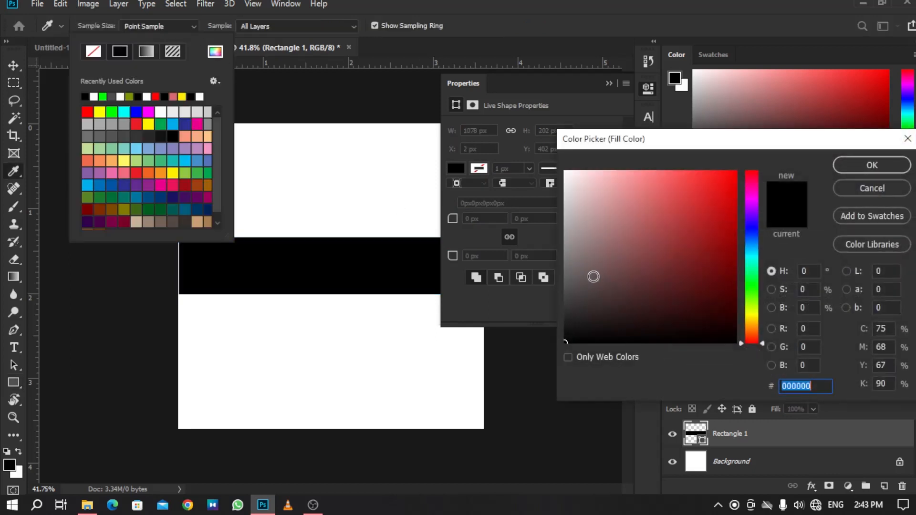
{"action": "key", "text": "BackSpace"}
{"action": "type", "text": "cce"}
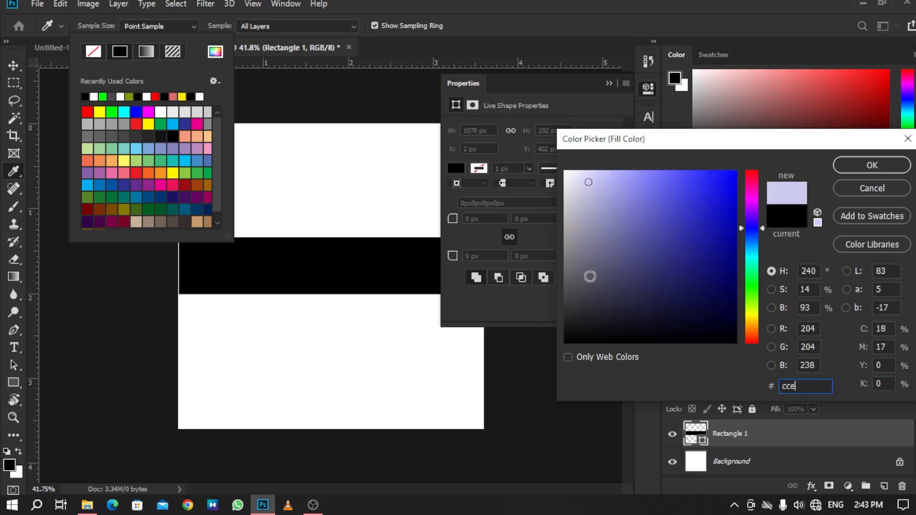
{"action": "type", "text": "645"}
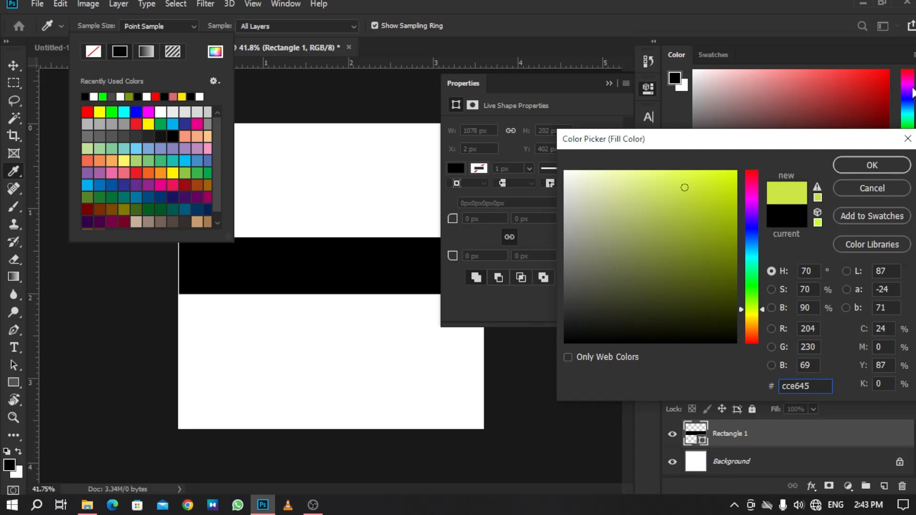
{"action": "left_click", "coordinate": [859, 171]}
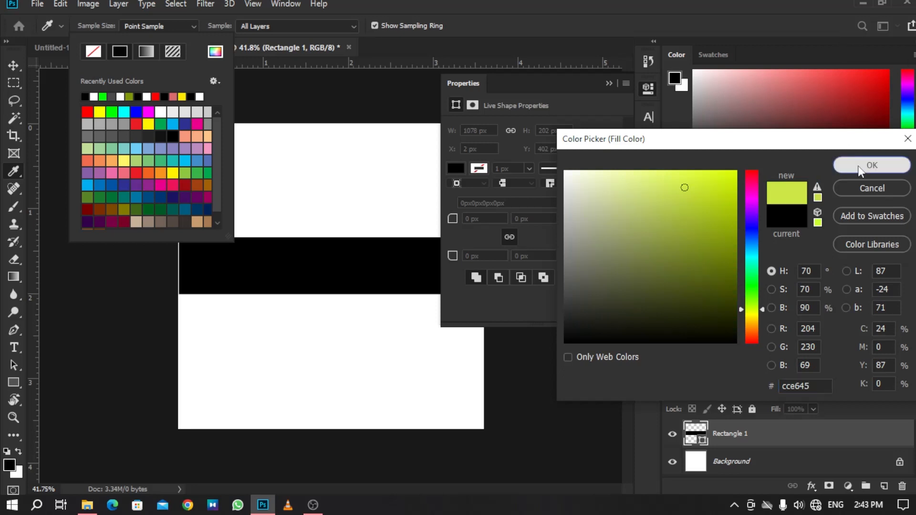
{"action": "left_click", "coordinate": [609, 84]}
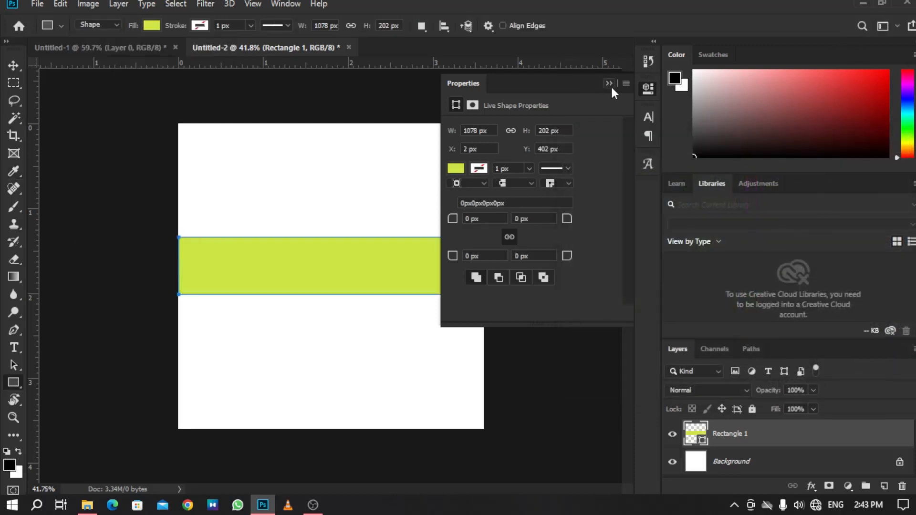
{"action": "left_click", "coordinate": [609, 83]}
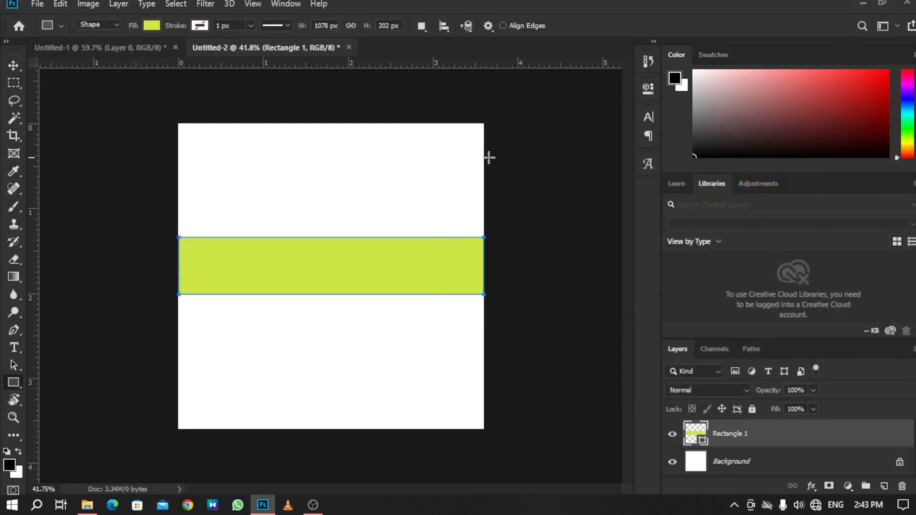
Set the rectangle's stroke width to 0 px and switch to the Move tool.
{"action": "left_click", "coordinate": [249, 26]}
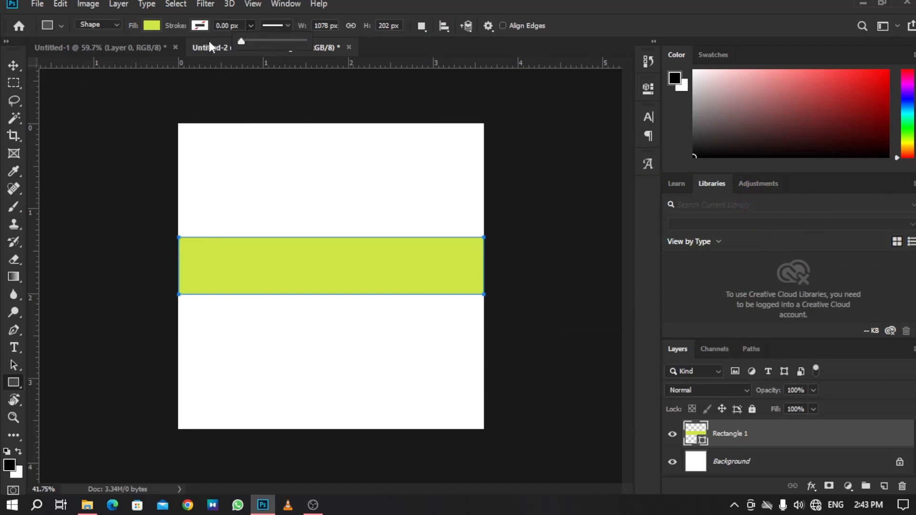
{"action": "left_click", "coordinate": [17, 67]}
{"action": "left_click", "coordinate": [17, 66]}
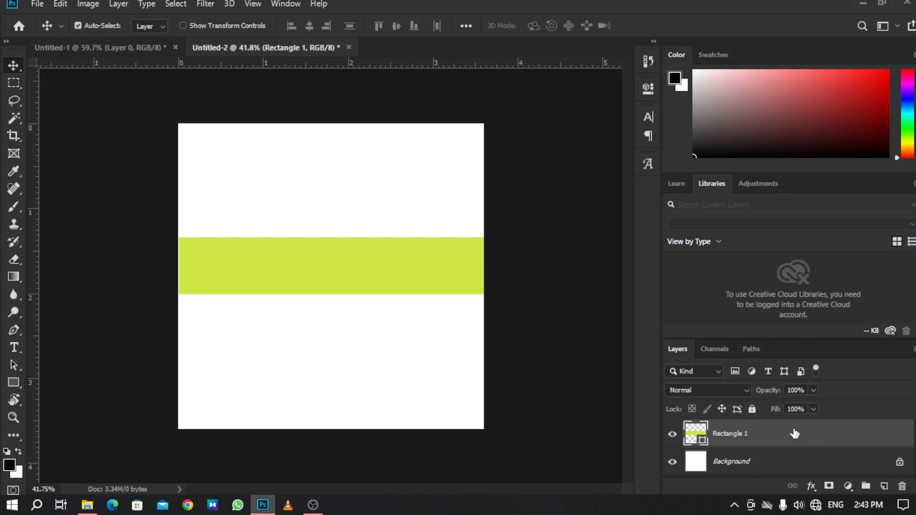
Skew the rectangle by raising its right end about 9° so the band slants upward, then shift it slightly down.
{"action": "key", "text": "ctrl+t"}
{"action": "left_click_drag", "start_coordinate": [331, 300], "coordinate": [332, 304]}
{"action": "right_click", "coordinate": [445, 277]}
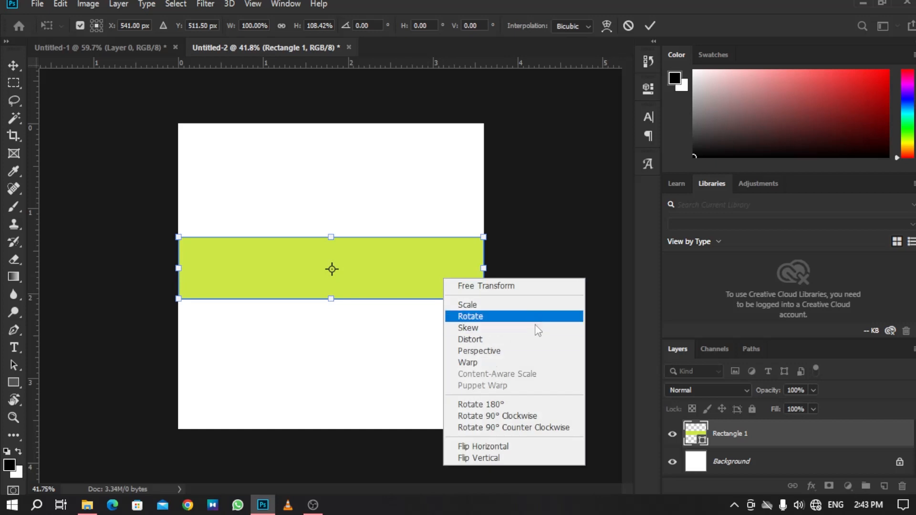
{"action": "left_click", "coordinate": [496, 328]}
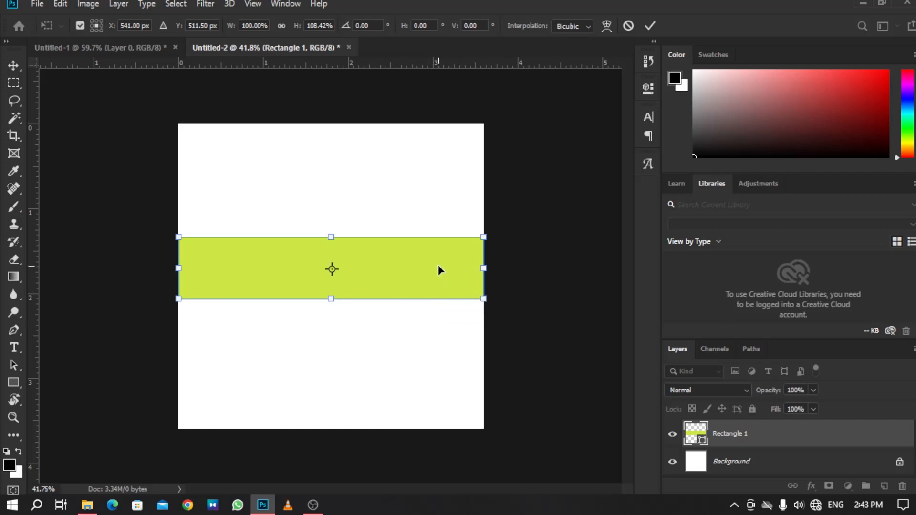
{"action": "left_click_drag", "start_coordinate": [486, 280], "coordinate": [475, 232]}
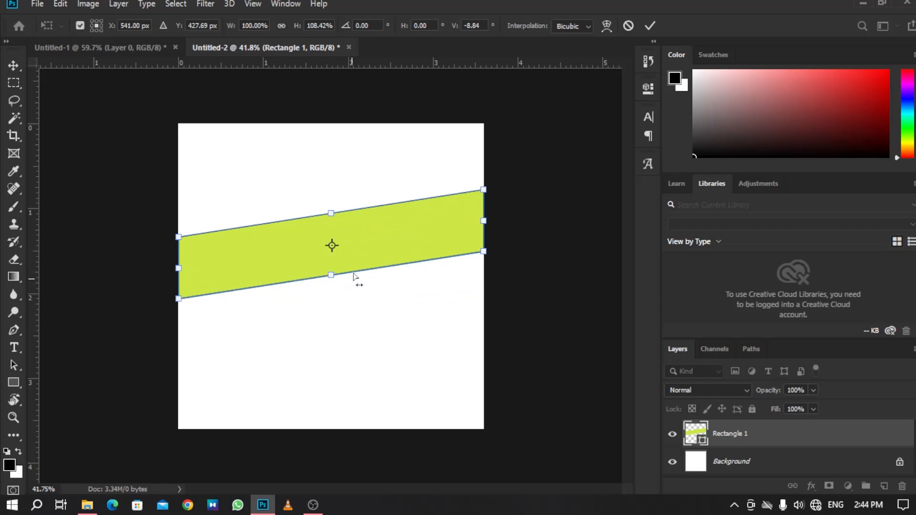
{"action": "left_click_drag", "start_coordinate": [367, 249], "coordinate": [370, 263]}
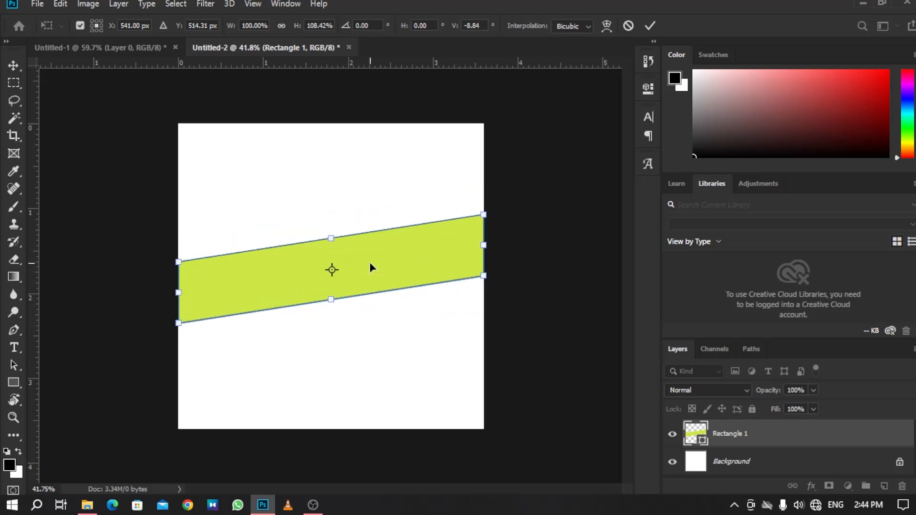
{"action": "left_click", "coordinate": [13, 65]}
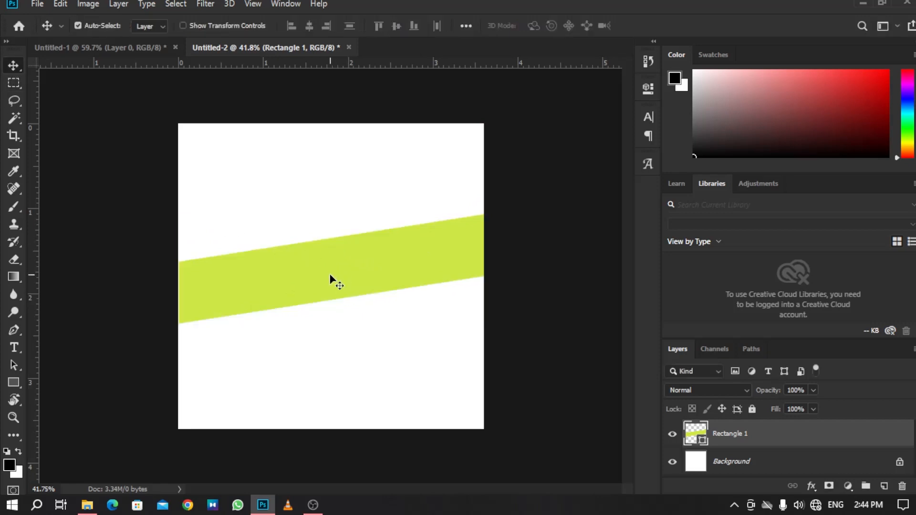
Stretch the slanted band's height to about 107% with Free Transform.
{"action": "key", "text": "ctrl+t"}
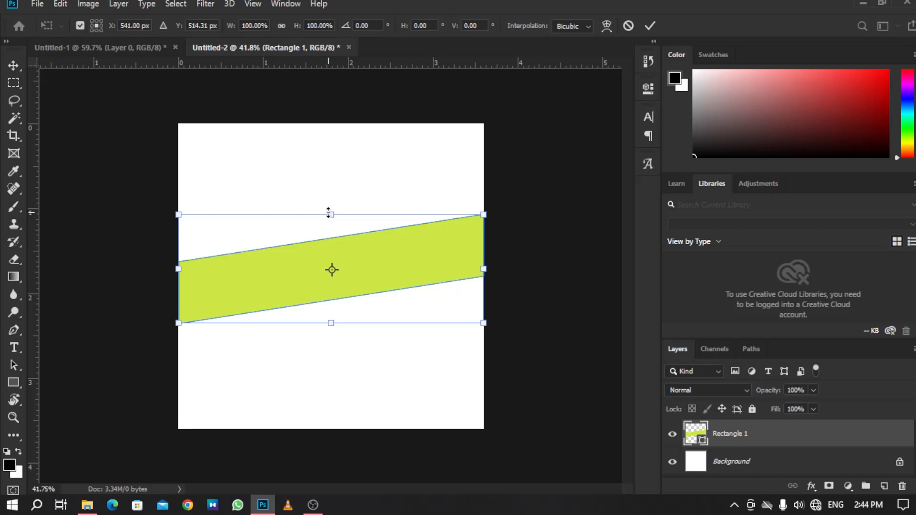
{"action": "left_click_drag", "start_coordinate": [328, 213], "coordinate": [327, 204]}
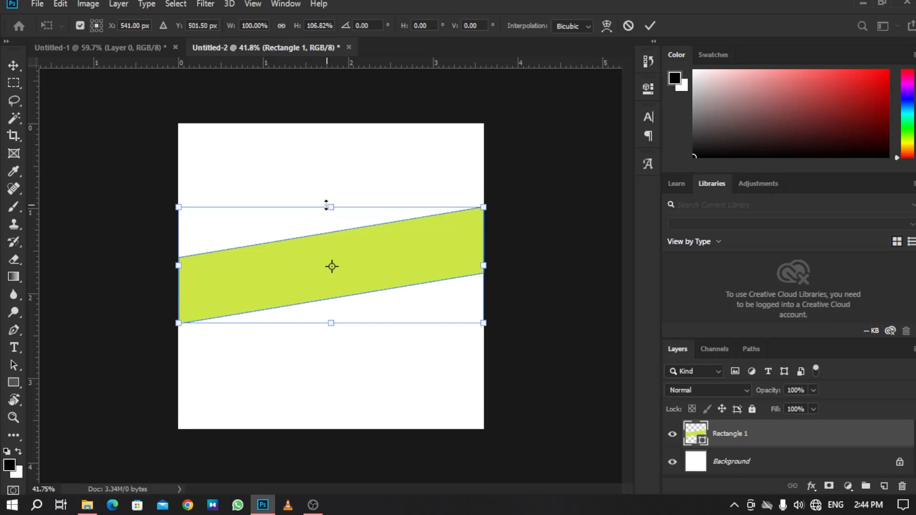
{"action": "key", "text": "Return"}
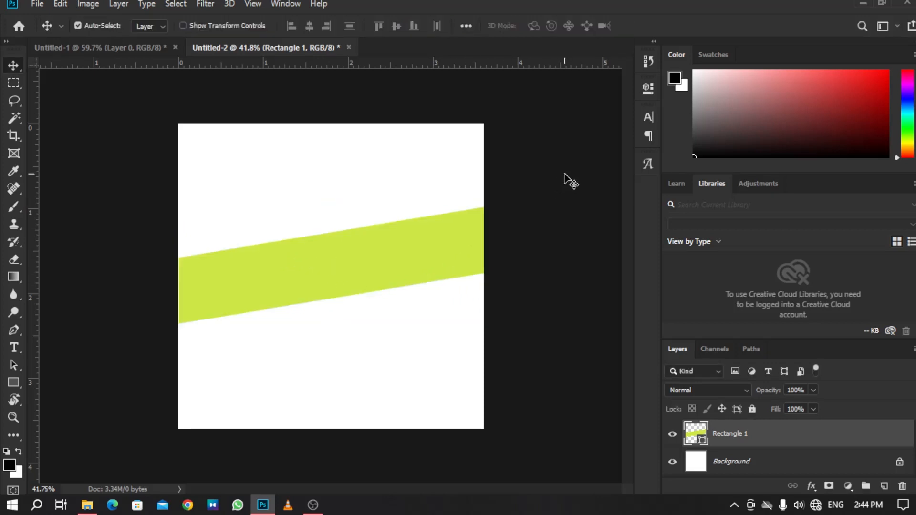
Nudge the band down a few pixels.
{"action": "left_click_drag", "start_coordinate": [420, 257], "coordinate": [422, 258]}
{"action": "key", "text": "Down"}
{"action": "key", "text": "Down"}
{"action": "key", "text": "Down"}
{"action": "key", "text": "Down"}
{"action": "key", "text": "Down"}
{"action": "key", "text": "Down"}
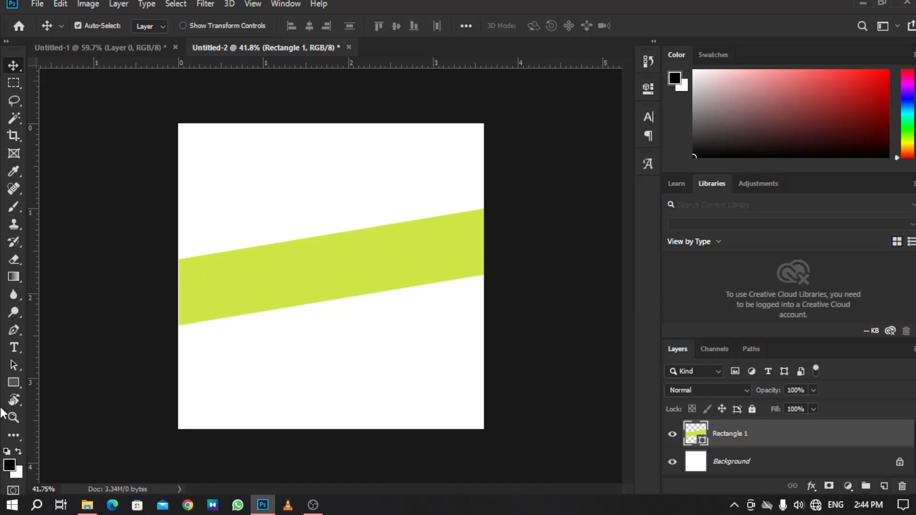
Add a new layer and draw a 354 px circle at the canvas's lower right corner.
{"action": "left_click", "coordinate": [884, 486]}
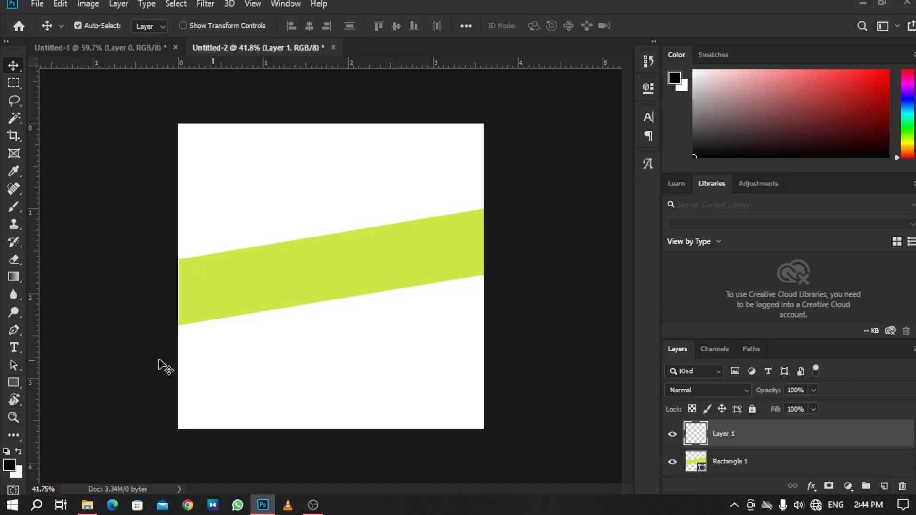
{"action": "left_click", "coordinate": [14, 387]}
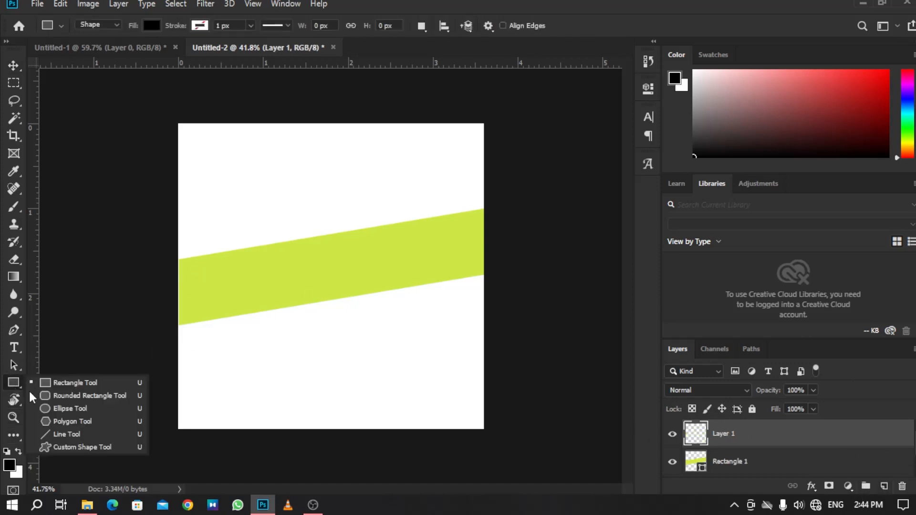
{"action": "left_click", "coordinate": [67, 409]}
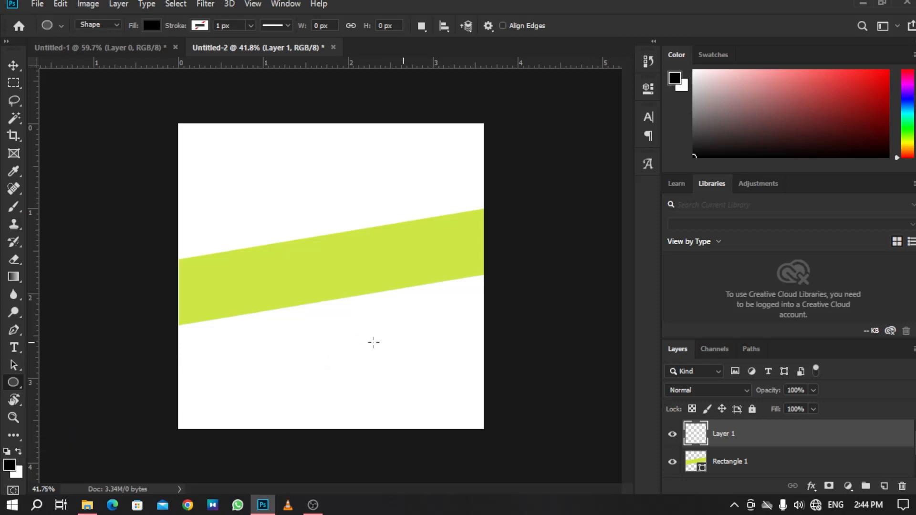
{"action": "left_click_drag", "start_coordinate": [359, 335], "coordinate": [525, 433]}
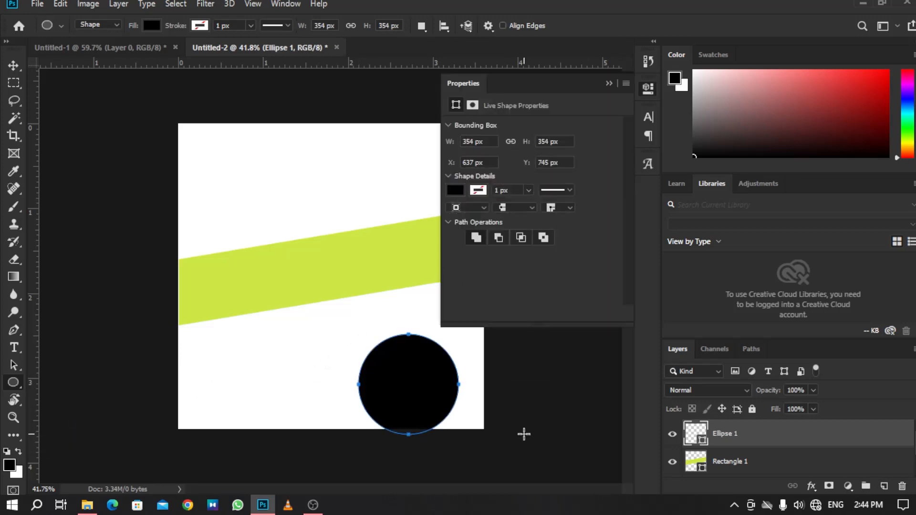
Fill the circle with the green linear gradient preset.
{"action": "left_click", "coordinate": [450, 189]}
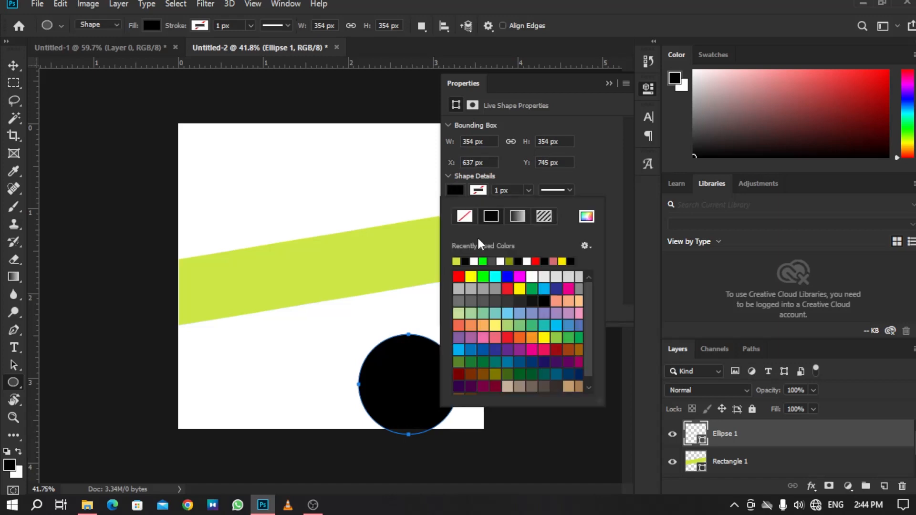
{"action": "left_click", "coordinate": [518, 217]}
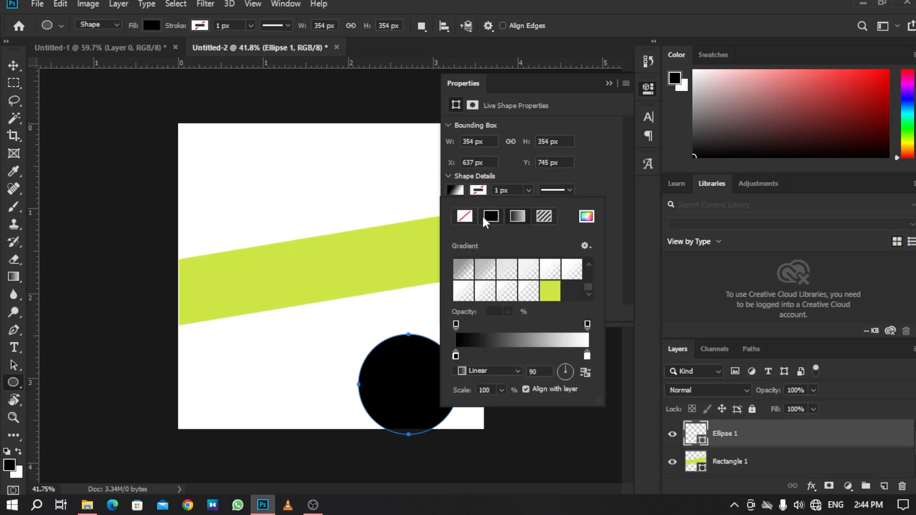
{"action": "left_click", "coordinate": [550, 290]}
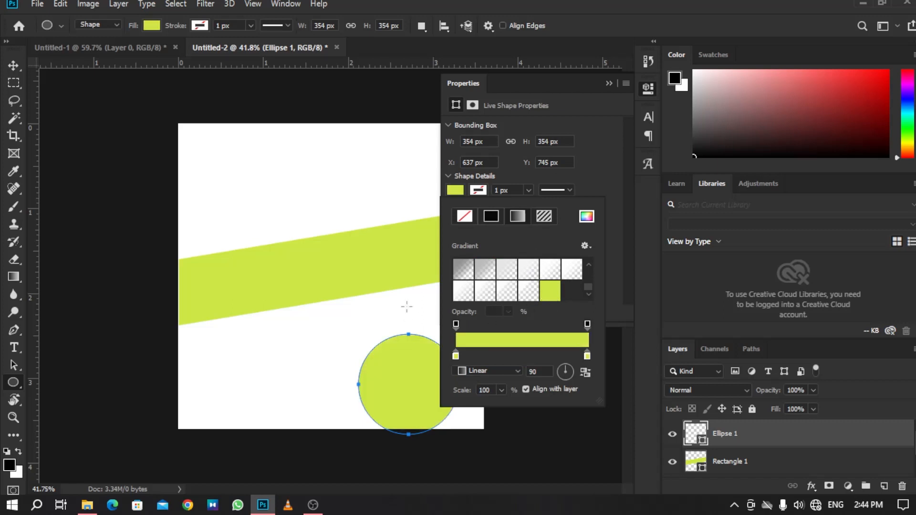
Set the circle gradient's first color stop to a darker olive green, a6ba3f.
{"action": "double_click", "coordinate": [587, 354]}
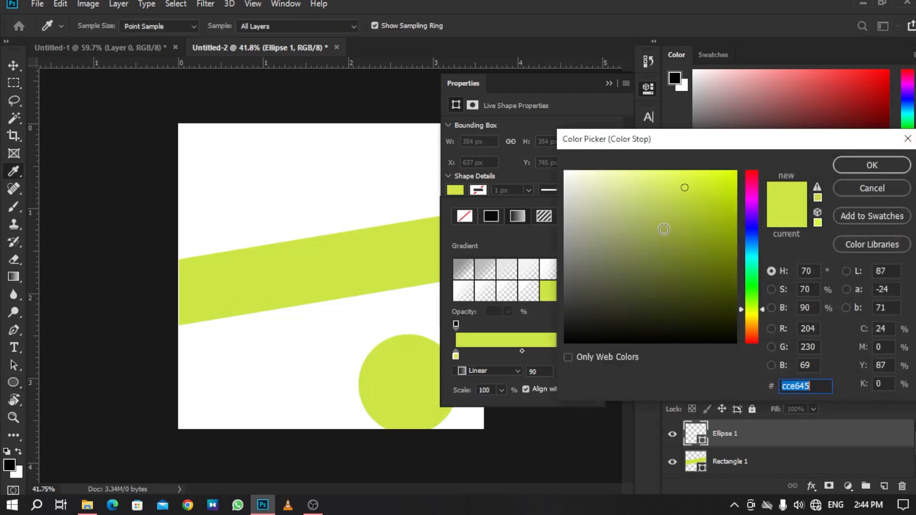
{"action": "left_click", "coordinate": [723, 322]}
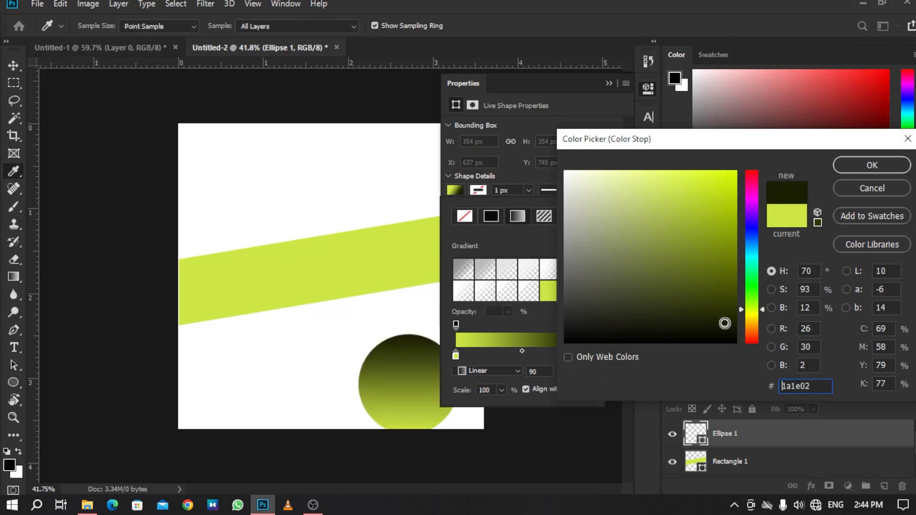
{"action": "left_click", "coordinate": [707, 310]}
{"action": "left_click", "coordinate": [671, 308]}
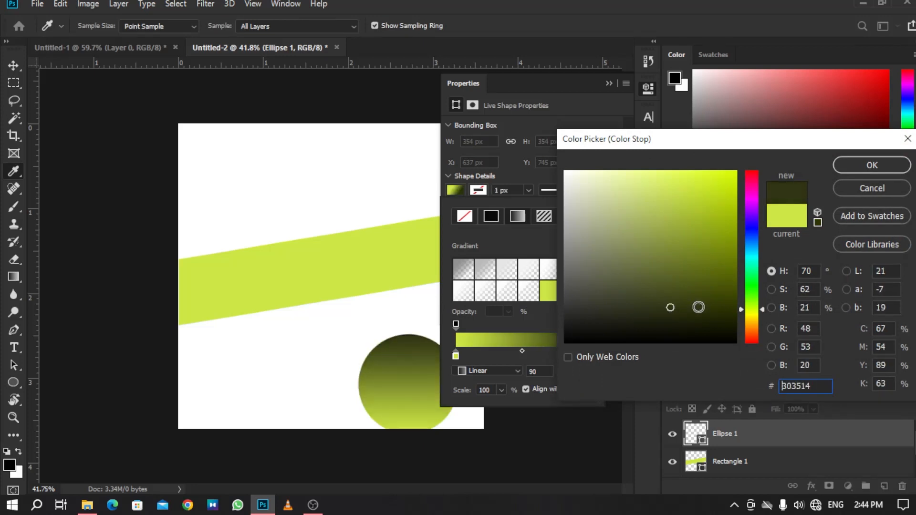
{"action": "left_click", "coordinate": [656, 291]}
{"action": "left_click", "coordinate": [638, 277]}
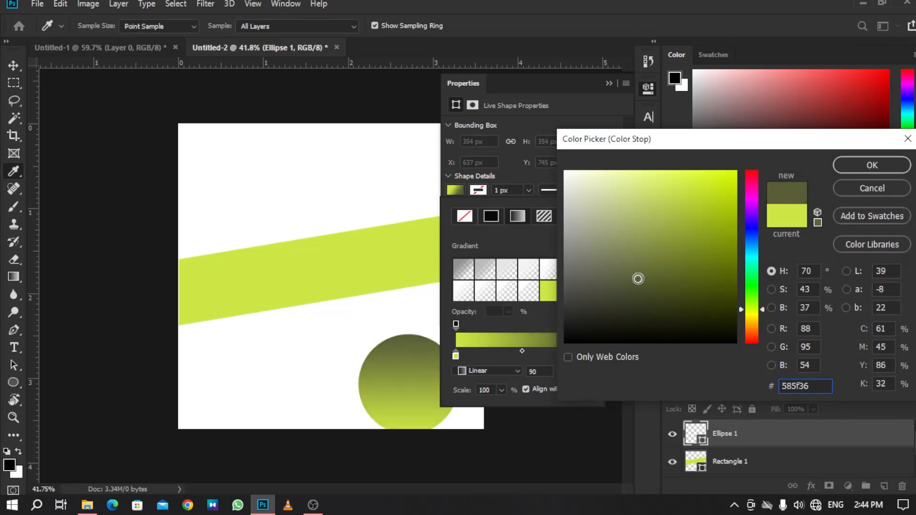
{"action": "left_click", "coordinate": [615, 269]}
{"action": "left_click", "coordinate": [611, 300]}
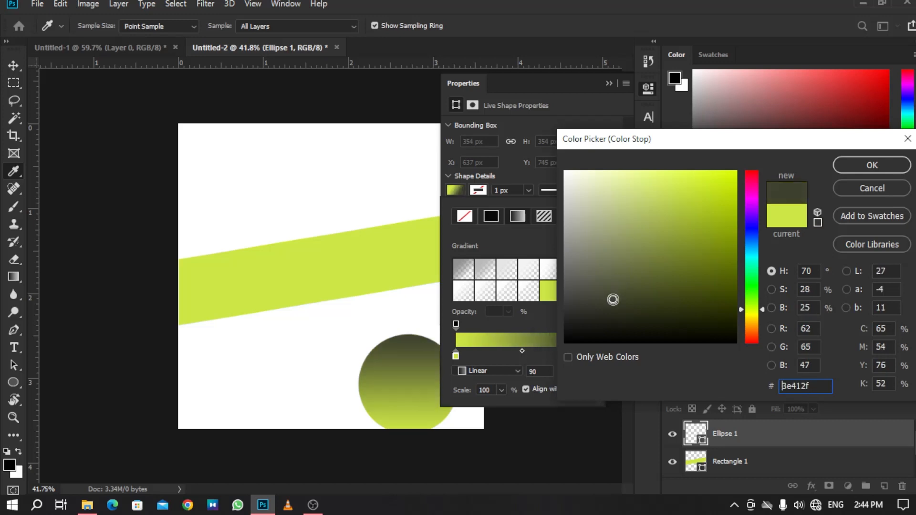
{"action": "left_click", "coordinate": [621, 259]}
{"action": "left_click", "coordinate": [660, 236]}
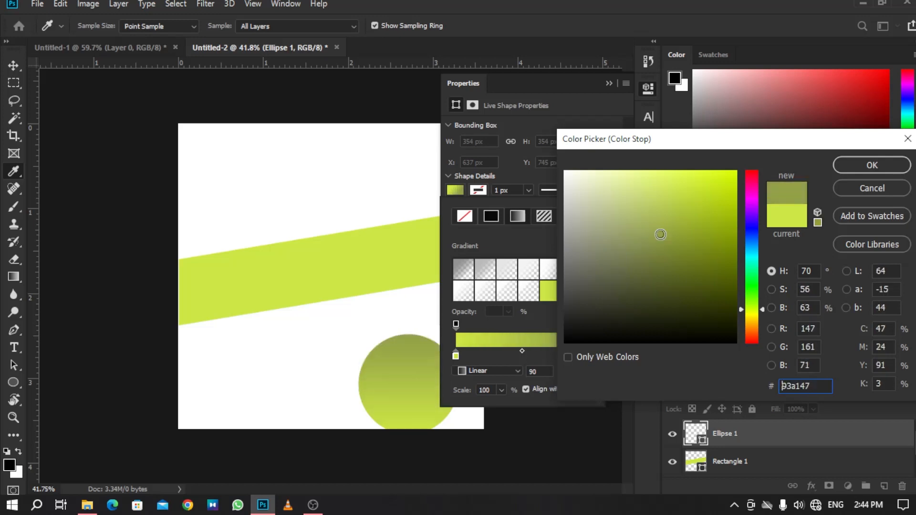
{"action": "left_click", "coordinate": [662, 234]}
{"action": "mouse_move", "coordinate": [663, 234]}
{"action": "left_mouse_down"}
{"action": "mouse_move", "coordinate": [670, 249]}
{"action": "mouse_move", "coordinate": [678, 218]}
{"action": "left_mouse_up"}
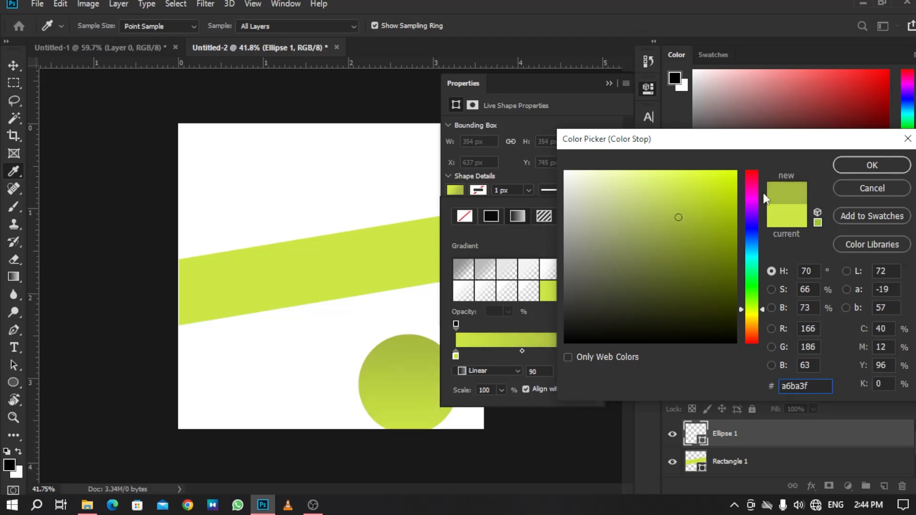
{"action": "left_click", "coordinate": [895, 163]}
{"action": "left_click", "coordinate": [607, 84]}
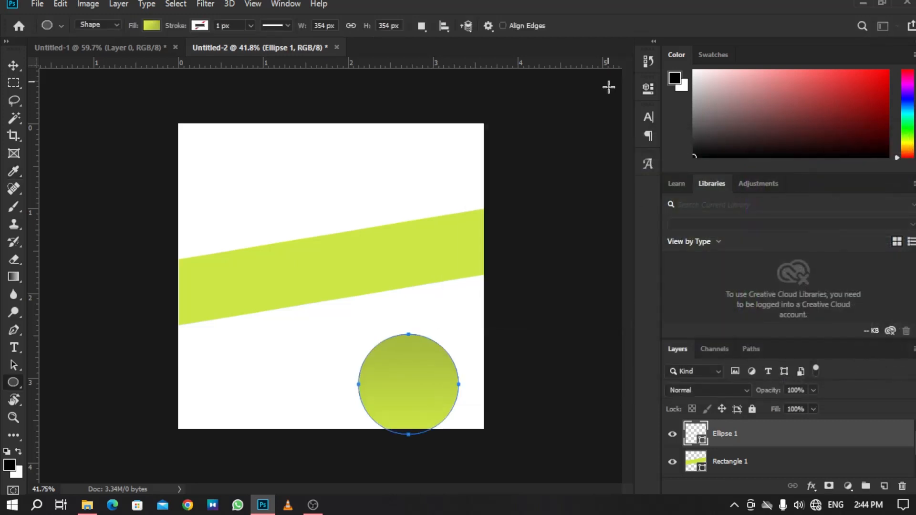
Move the gradient circle further right and down so it overflows the canvas's lower right corner.
{"action": "left_click", "coordinate": [18, 65]}
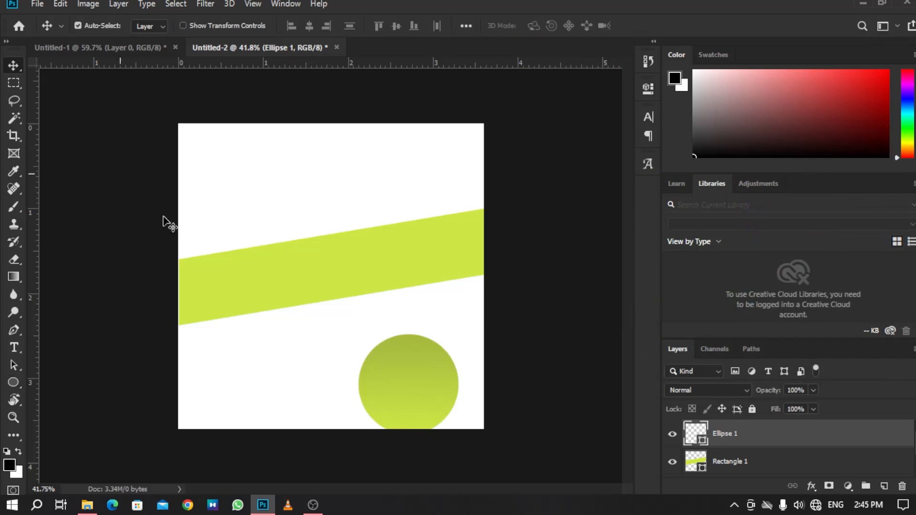
{"action": "left_click_drag", "start_coordinate": [397, 365], "coordinate": [450, 380]}
{"action": "key", "text": "ctrl+t"}
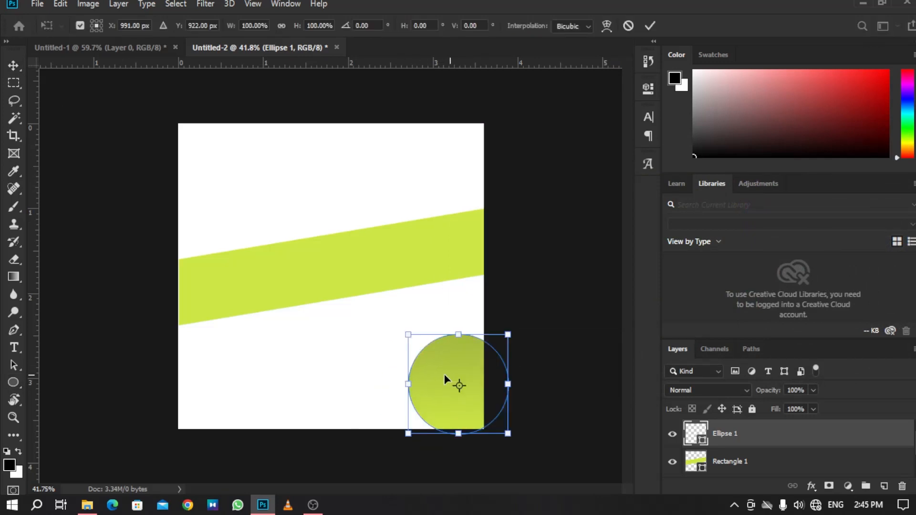
{"action": "left_click_drag", "start_coordinate": [413, 385], "coordinate": [442, 392]}
{"action": "key", "text": "Return"}
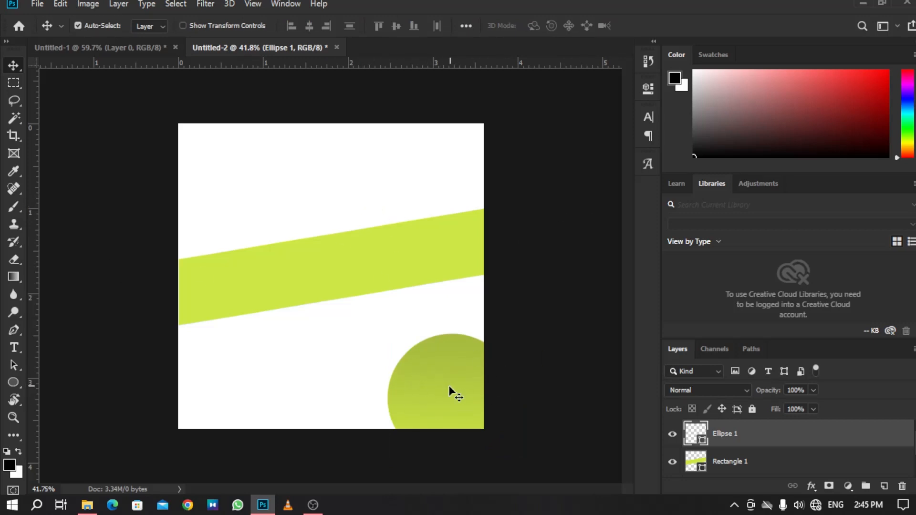
Duplicate the circle and scale the copy to about 46% in the canvas's upper left corner.
{"action": "left_click_drag", "start_coordinate": [453, 397], "coordinate": [330, 253]}
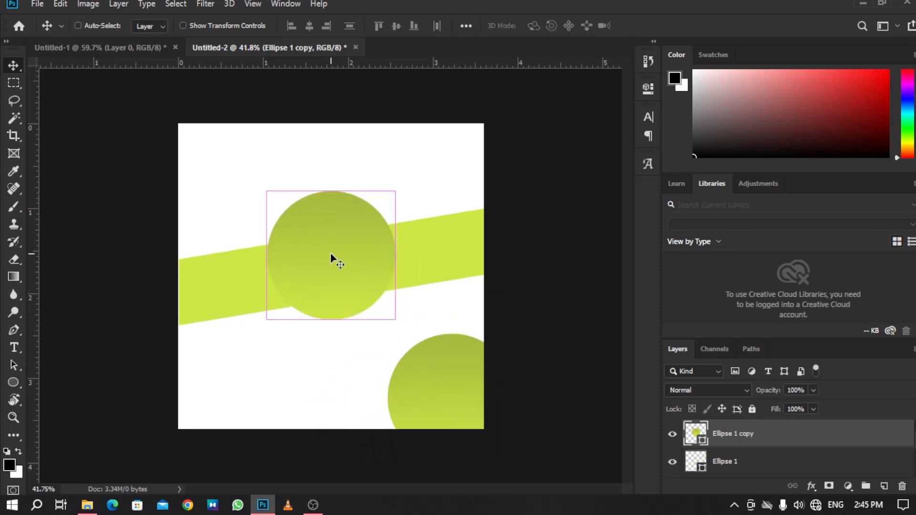
{"action": "key", "text": "ctrl+t"}
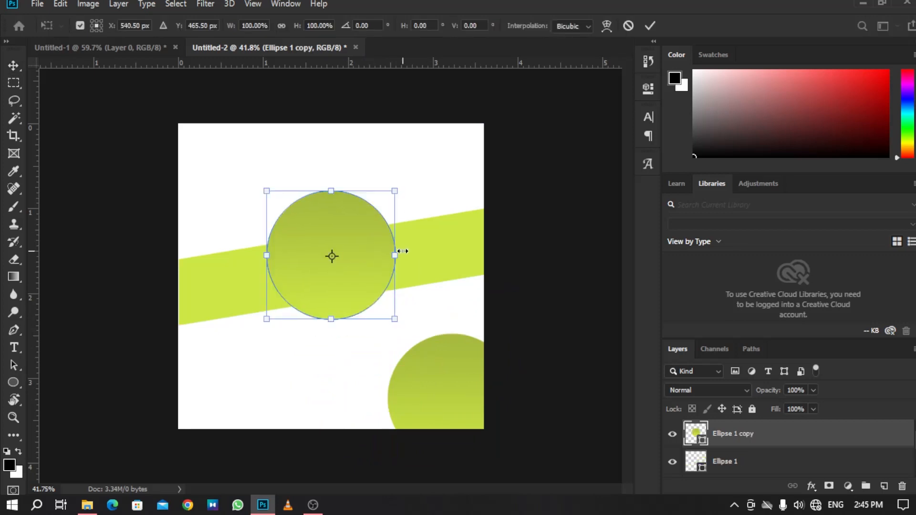
{"action": "left_click_drag", "start_coordinate": [403, 251], "coordinate": [199, 157]}
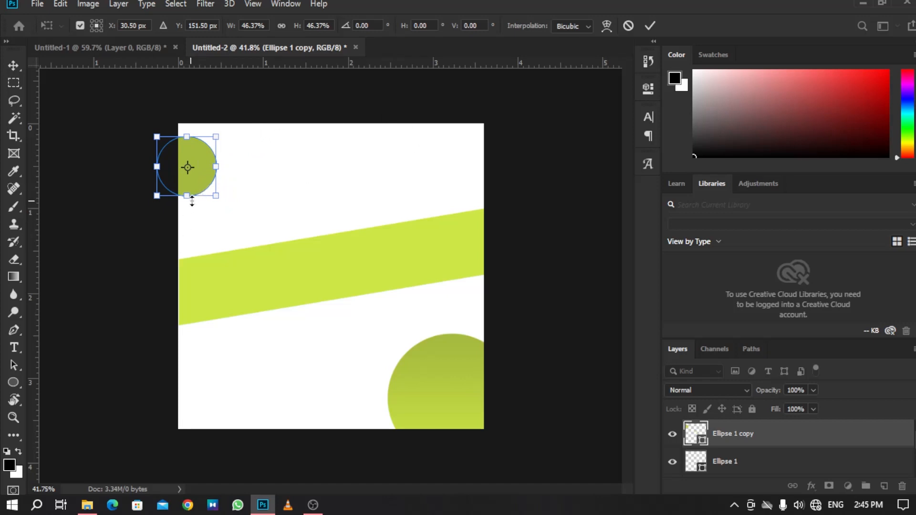
{"action": "left_click_drag", "start_coordinate": [192, 203], "coordinate": [195, 206]}
{"action": "key", "text": "ctrl+z"}
{"action": "left_click_drag", "start_coordinate": [221, 175], "coordinate": [219, 166]}
{"action": "key", "text": "Return"}
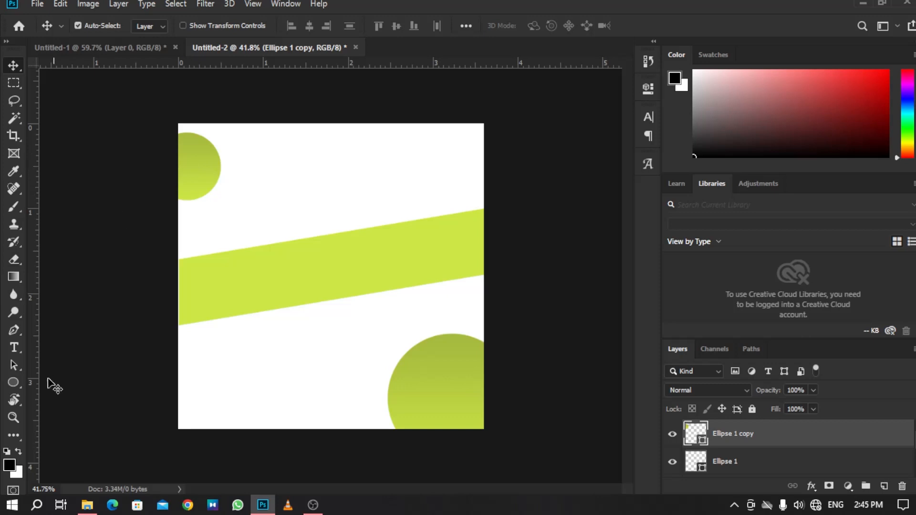
Change the small circle's fill to the solid lime green from the recently used colors.
{"action": "left_click", "coordinate": [13, 383]}
{"action": "left_click", "coordinate": [150, 26]}
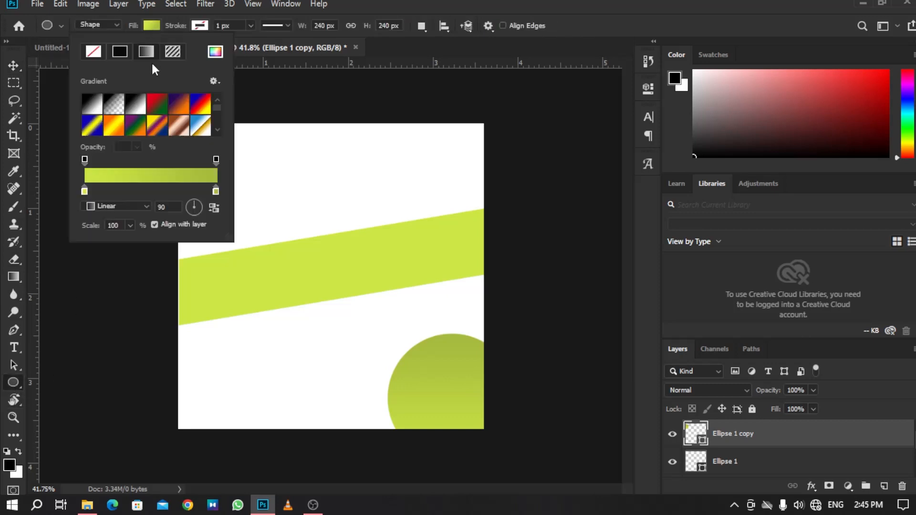
{"action": "left_click", "coordinate": [125, 52]}
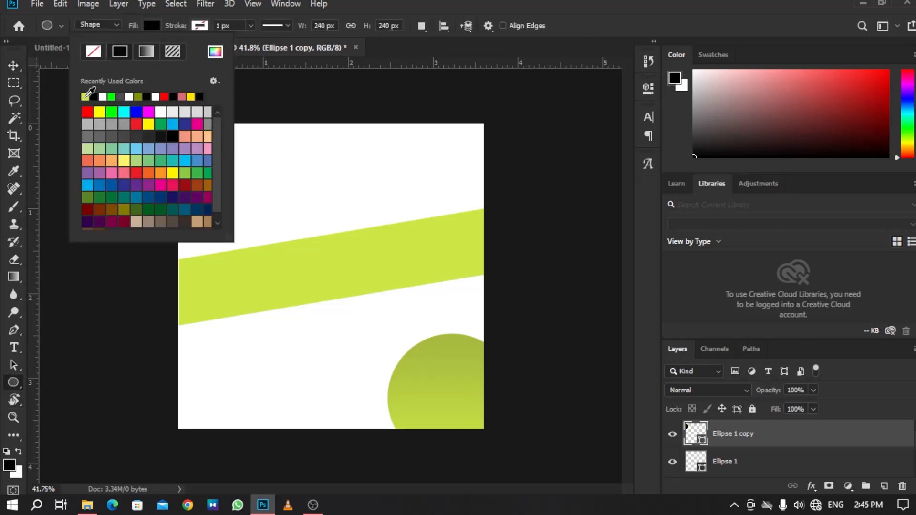
{"action": "left_click", "coordinate": [89, 97]}
{"action": "left_click", "coordinate": [13, 66]}
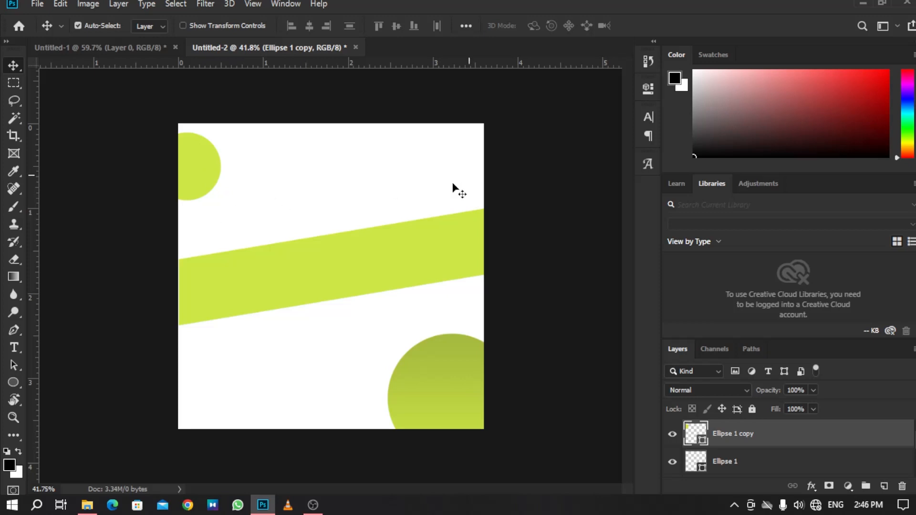
Place the headset image from its folder above the band layer and scale it to about 4.4% at the canvas centre.
{"action": "left_click", "coordinate": [326, 276]}
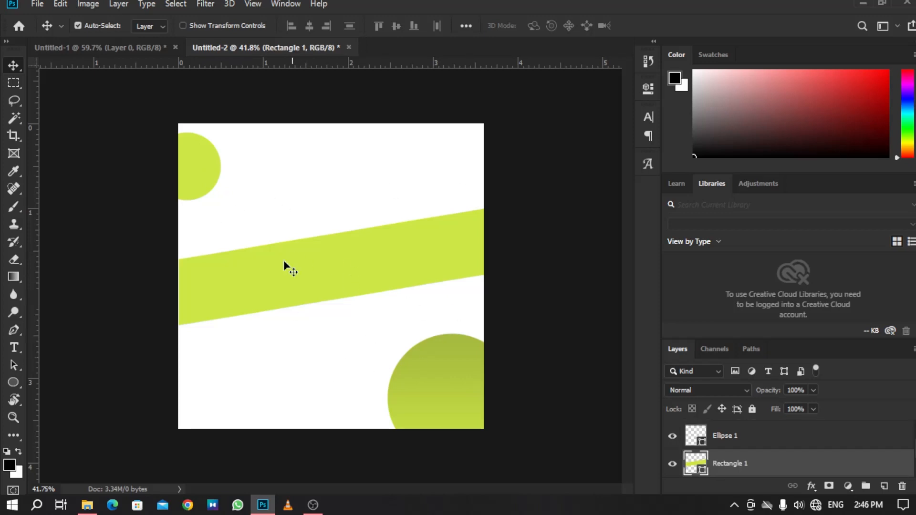
{"action": "left_click", "coordinate": [95, 511]}
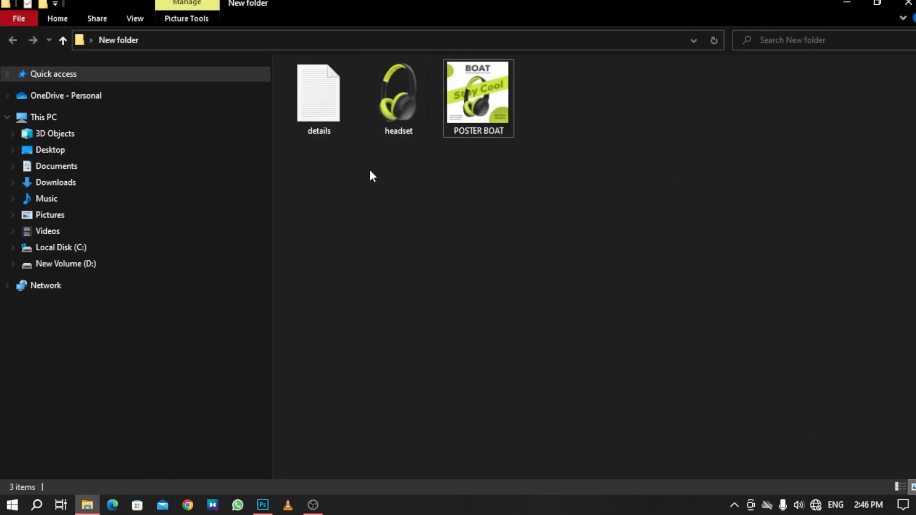
{"action": "left_click_drag", "start_coordinate": [394, 106], "coordinate": [361, 169]}
{"action": "double_click", "coordinate": [399, 117]}
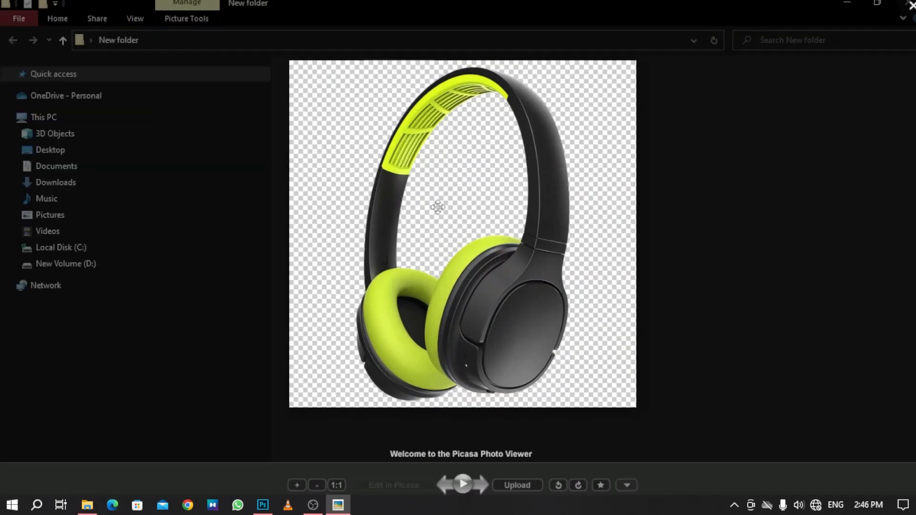
{"action": "key", "text": "Escape"}
{"action": "left_click_drag", "start_coordinate": [391, 113], "coordinate": [325, 279]}
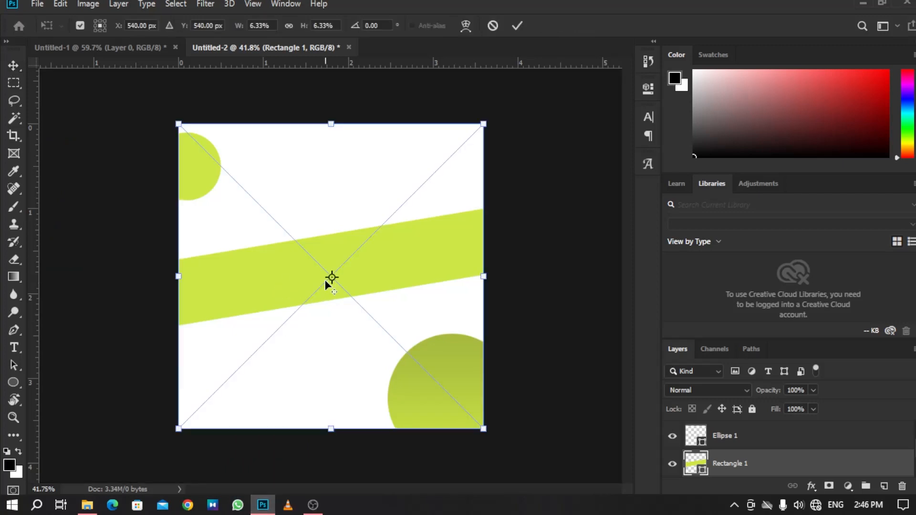
{"action": "left_click_drag", "start_coordinate": [453, 274], "coordinate": [410, 275]}
{"action": "left_click_drag", "start_coordinate": [374, 292], "coordinate": [403, 328]}
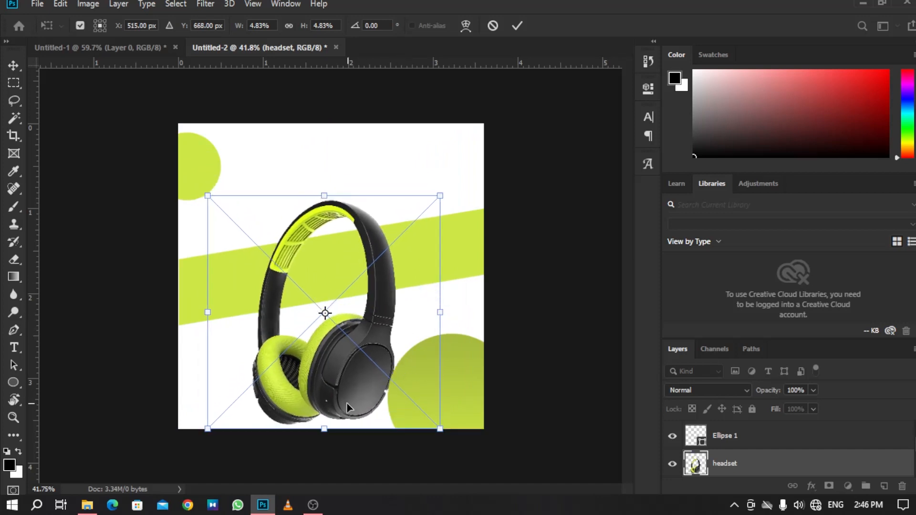
{"action": "left_click_drag", "start_coordinate": [324, 429], "coordinate": [324, 407]}
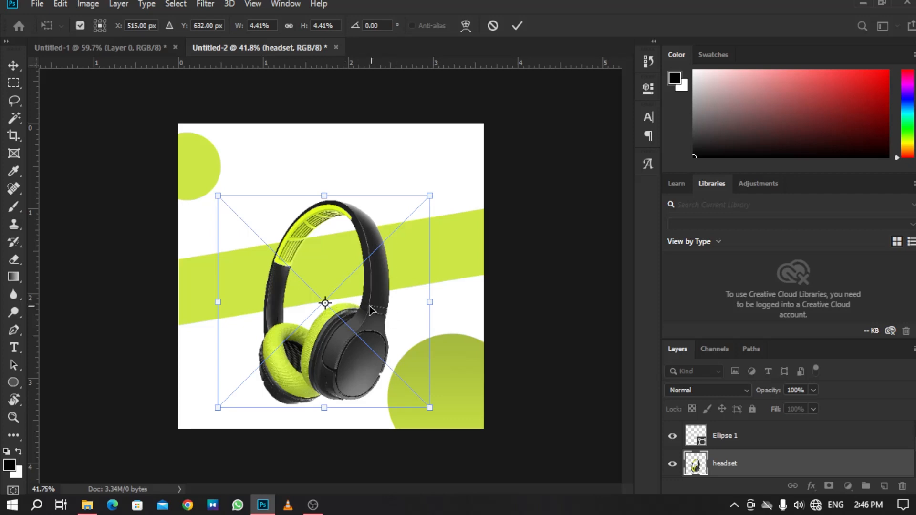
{"action": "left_click_drag", "start_coordinate": [371, 310], "coordinate": [365, 310]}
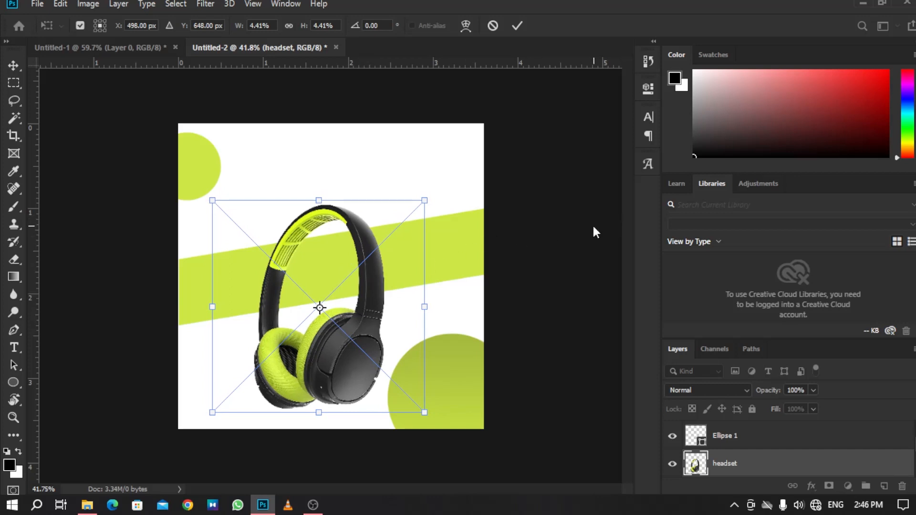
{"action": "key", "text": "Return"}
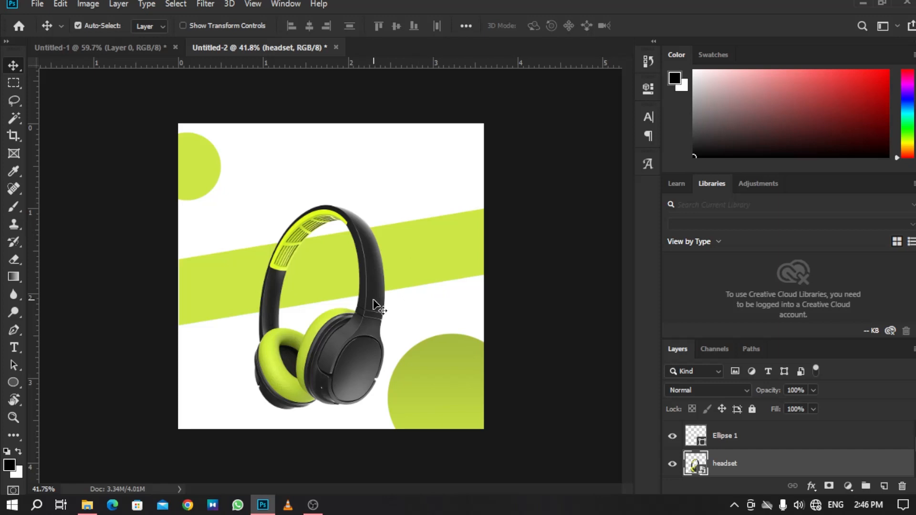
Nudge the headset image up a few pixels.
{"action": "left_click_drag", "start_coordinate": [372, 305], "coordinate": [371, 304]}
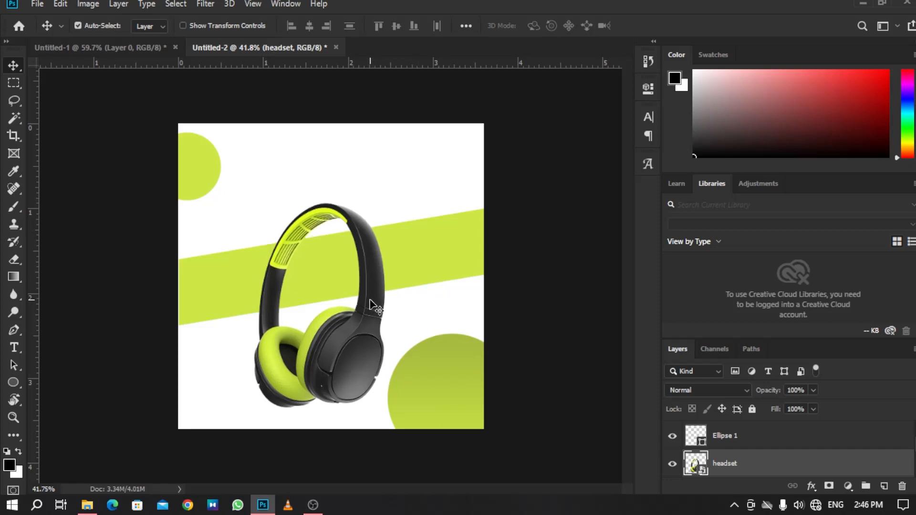
{"action": "key", "text": "Up"}
{"action": "key", "text": "Up"}
{"action": "key", "text": "Up"}
{"action": "key", "text": "Up"}
{"action": "key", "text": "Up"}
{"action": "key", "text": "Up"}
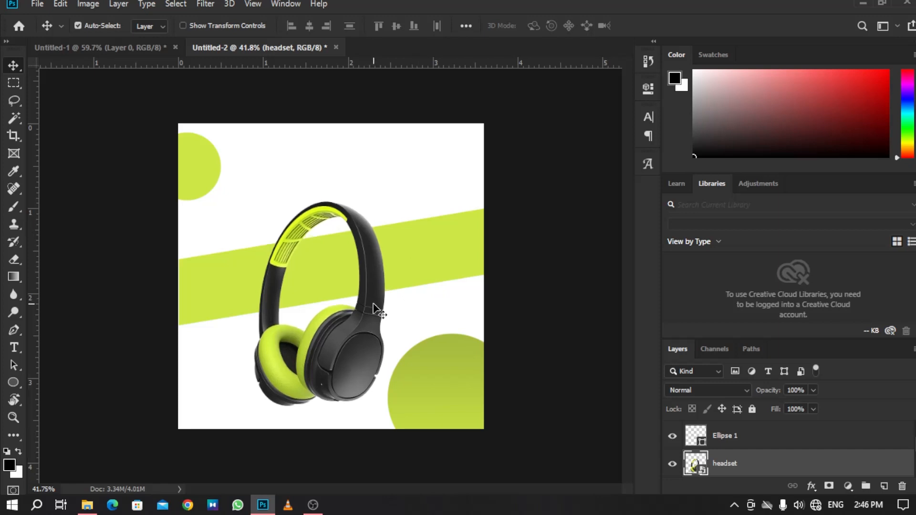
{"action": "scroll", "coordinate": [779, 467], "scroll_direction": "up", "scroll_amount": 1}
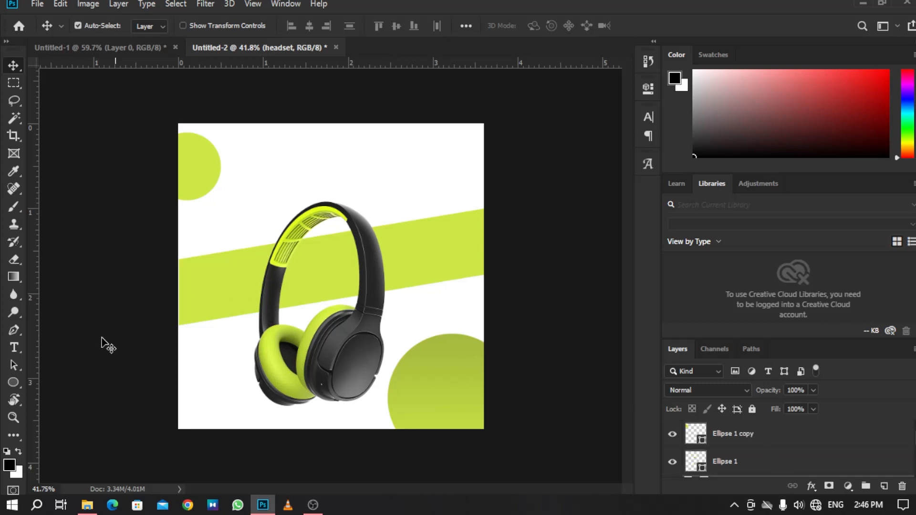
Draw a text box over the band and enter the headline 'Stay Cool' in Nexa Black.
{"action": "left_click", "coordinate": [14, 347]}
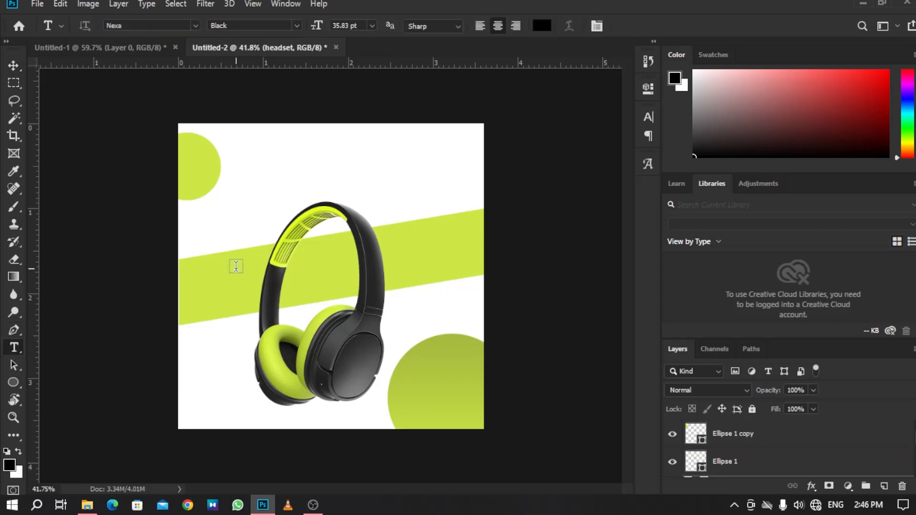
{"action": "left_click_drag", "start_coordinate": [221, 238], "coordinate": [473, 318]}
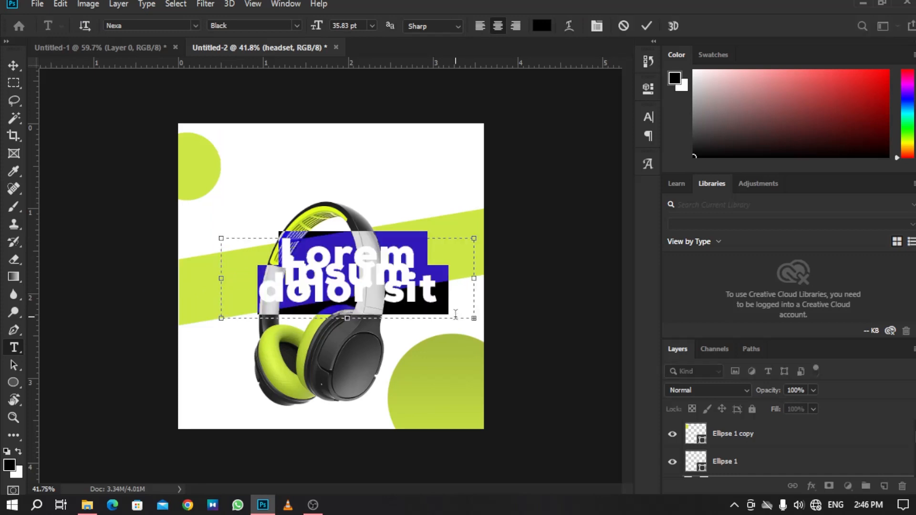
{"action": "key", "text": "BackSpace"}
{"action": "type", "text": "S"}
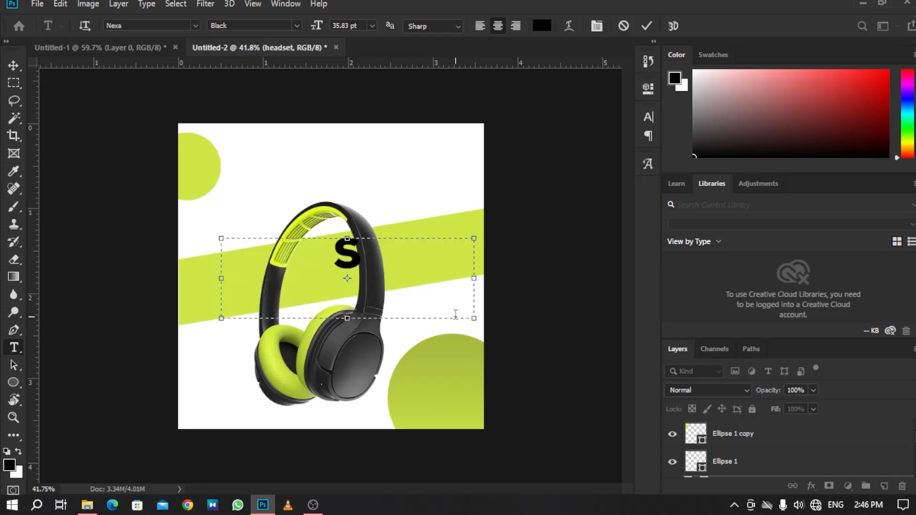
{"action": "type", "text": "tay "}
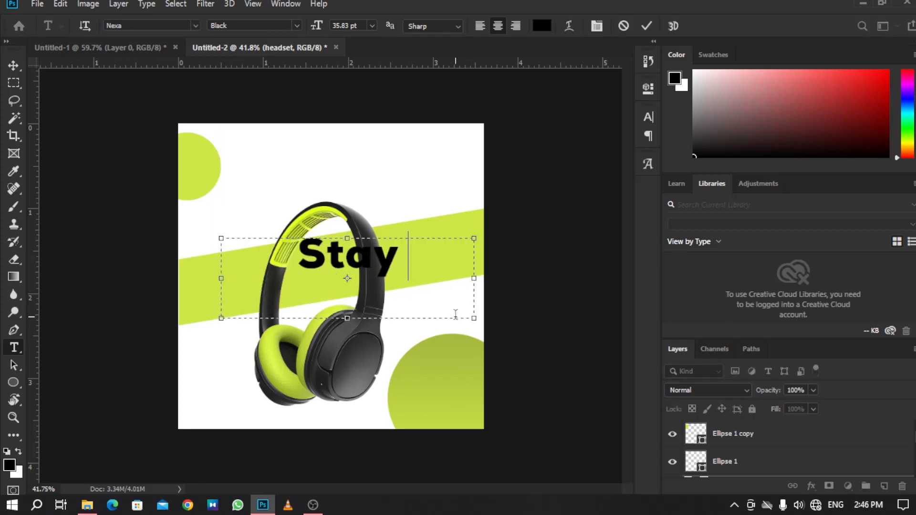
{"action": "type", "text": "Cool"}
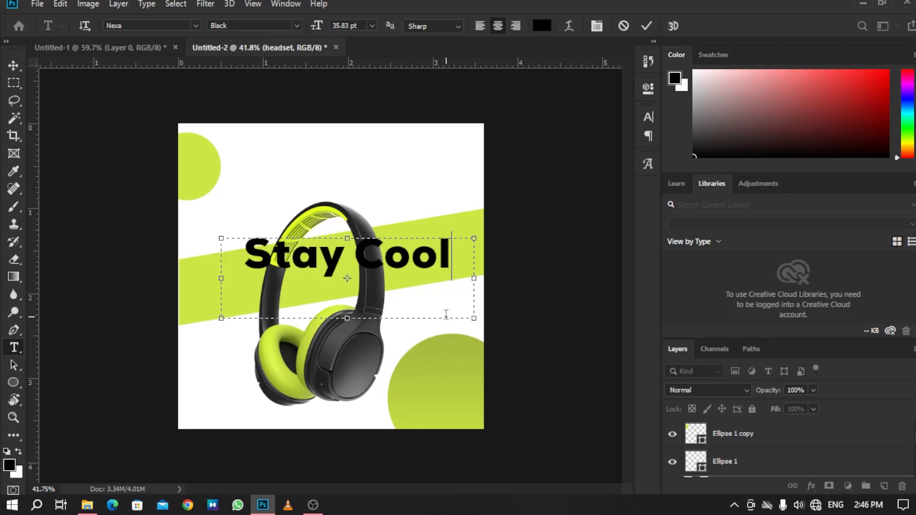
Recolor the 'Stay Cool' headline to olive green #7d9806.
{"action": "left_click_drag", "start_coordinate": [447, 285], "coordinate": [90, 244]}
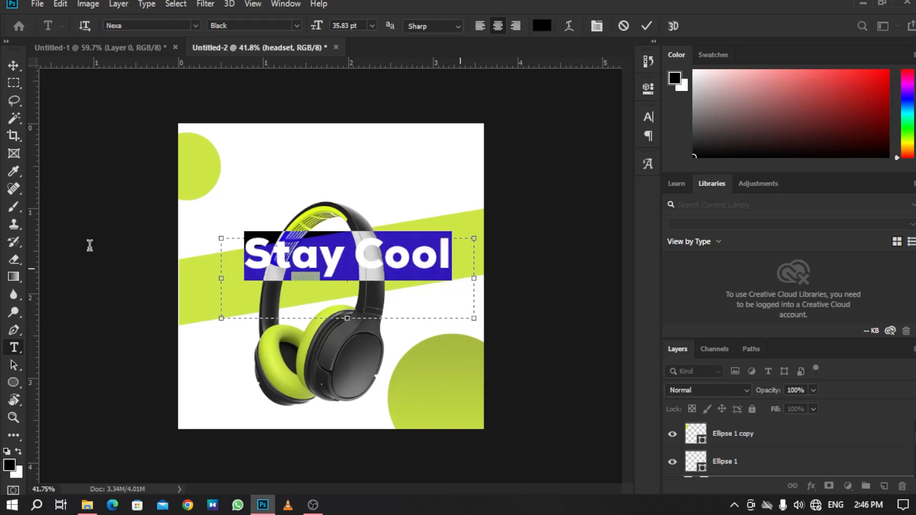
{"action": "left_click", "coordinate": [539, 28]}
{"action": "key", "text": "BackSpace"}
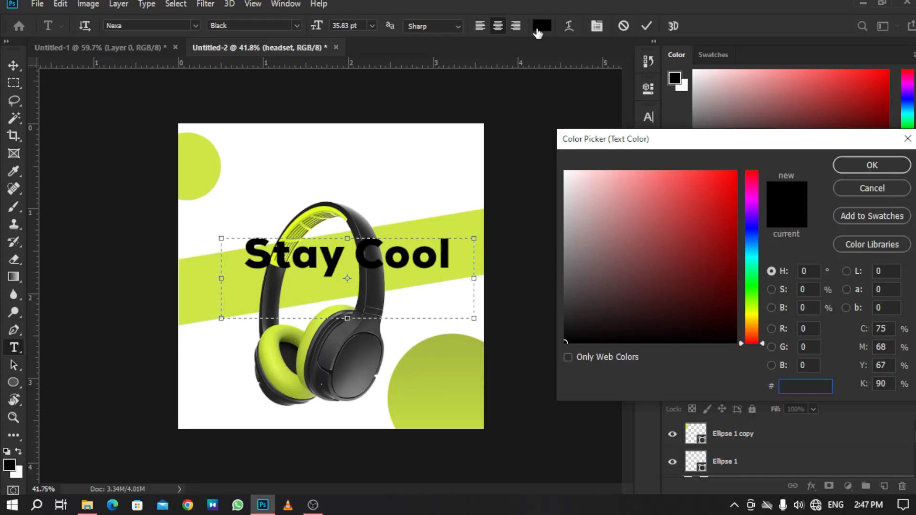
{"action": "type", "text": "7"}
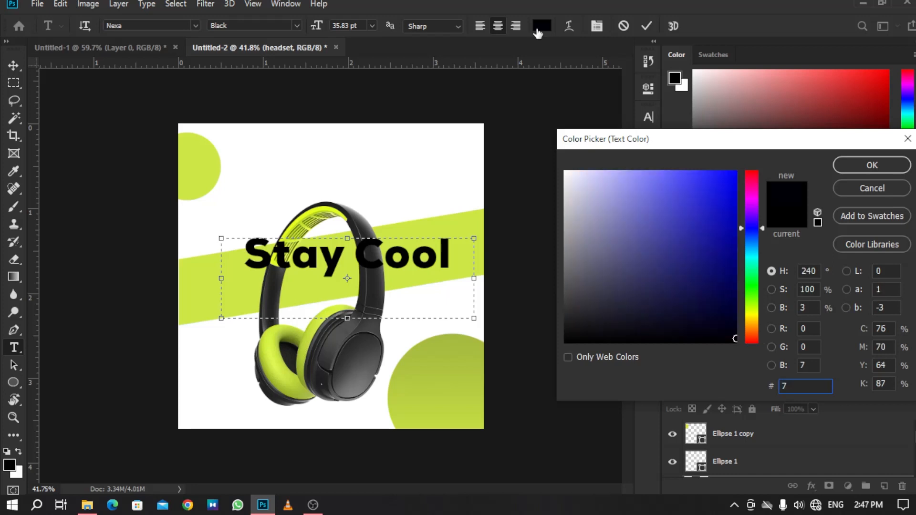
{"action": "type", "text": "d9"}
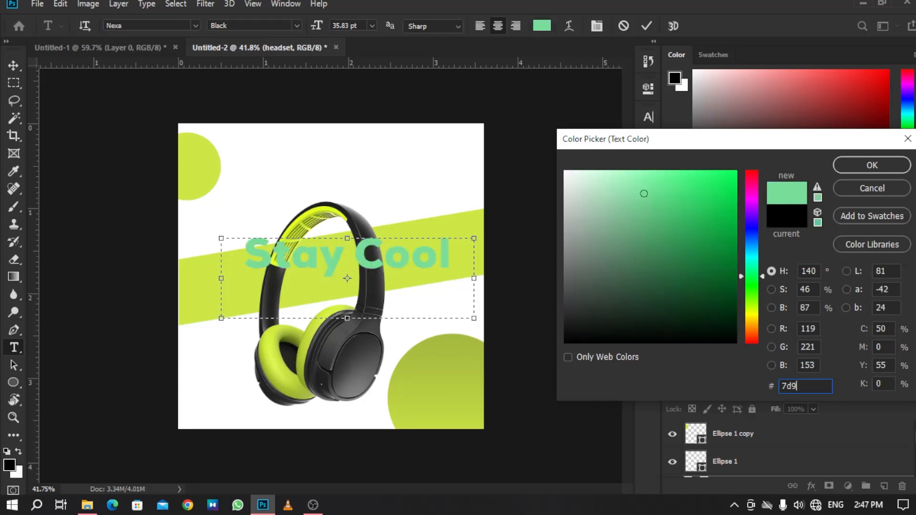
{"action": "type", "text": "8"}
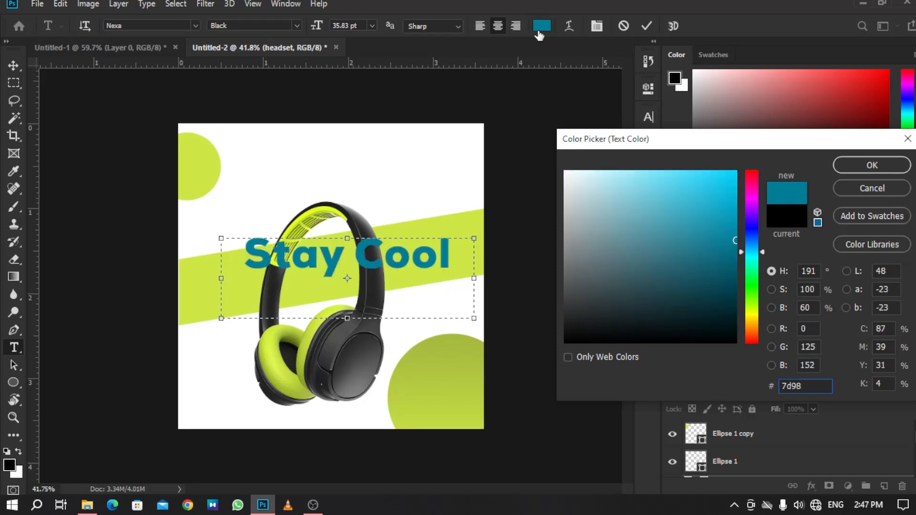
{"action": "type", "text": "66"}
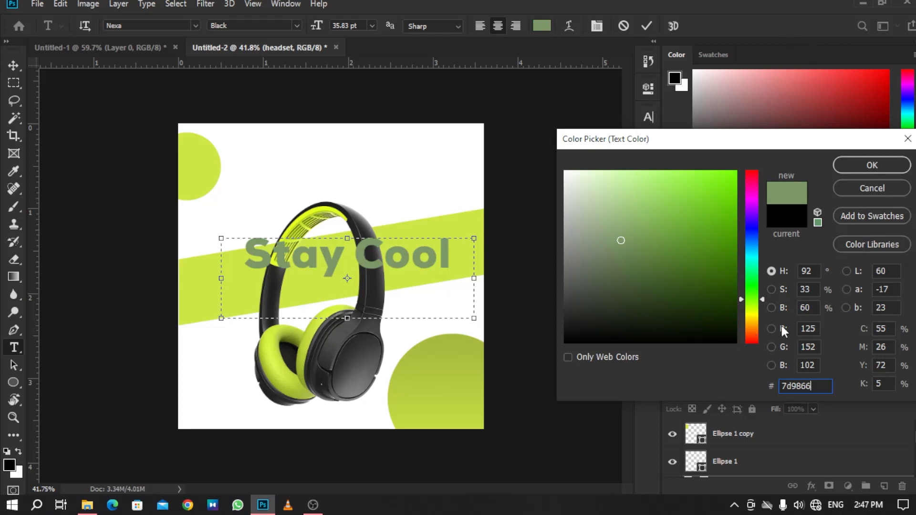
{"action": "key", "text": "BackSpace"}
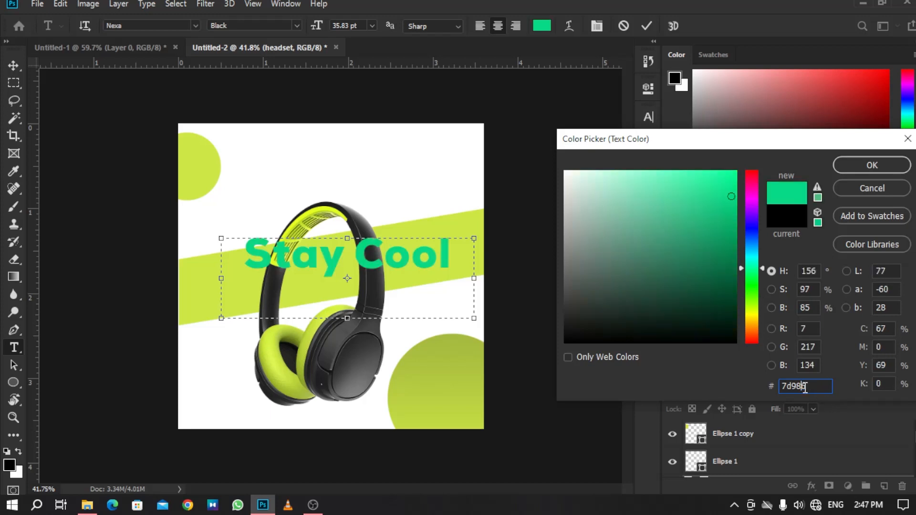
{"action": "type", "text": "06"}
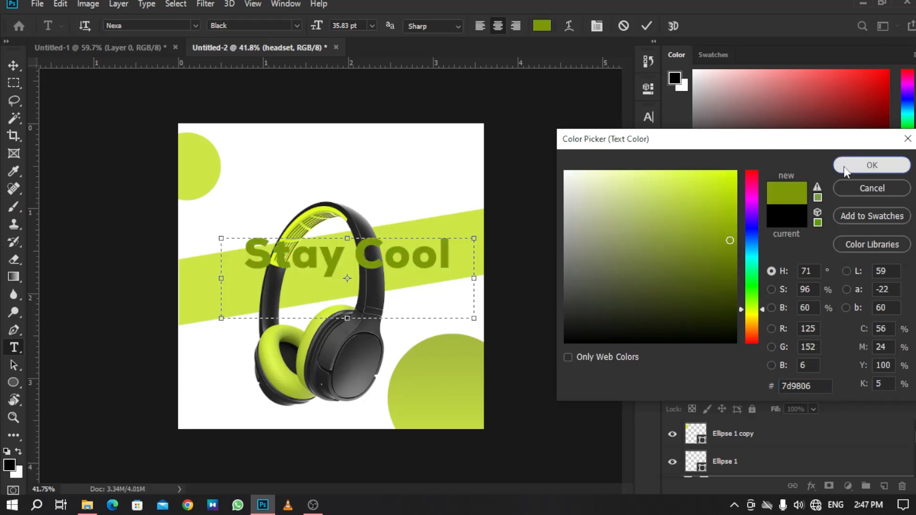
{"action": "left_click", "coordinate": [871, 165]}
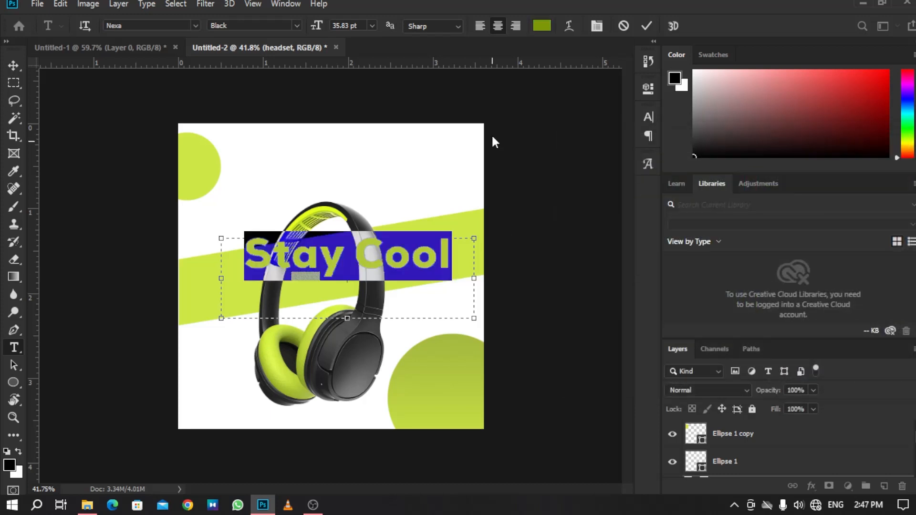
Skew the headline so it slants upward along the green band.
{"action": "left_click", "coordinate": [10, 65]}
{"action": "mouse_move", "coordinate": [425, 262]}
{"action": "left_mouse_down"}
{"action": "mouse_move", "coordinate": [409, 263]}
{"action": "mouse_move", "coordinate": [430, 260]}
{"action": "mouse_move", "coordinate": [422, 260]}
{"action": "left_mouse_up"}
{"action": "key", "text": "ctrl+t"}
{"action": "left_click", "coordinate": [570, 239]}
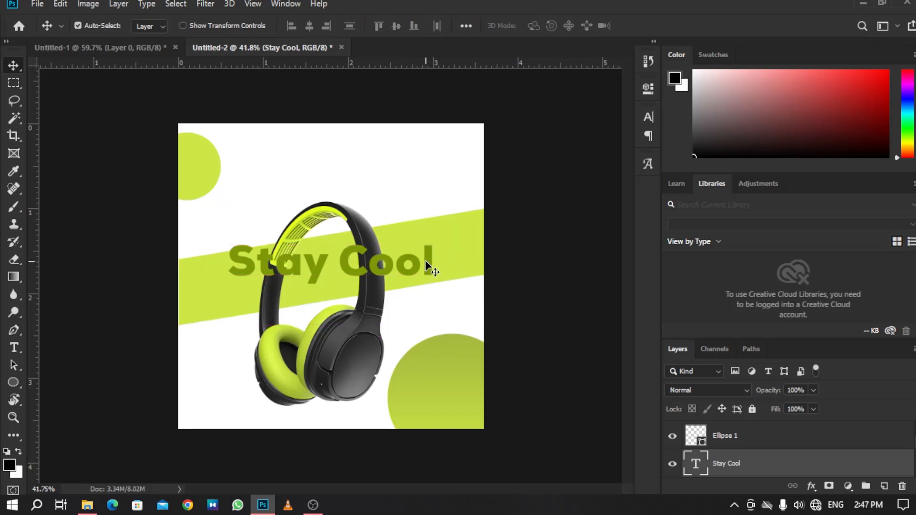
{"action": "left_click", "coordinate": [425, 259]}
{"action": "key", "text": "ctrl+t"}
{"action": "right_click", "coordinate": [440, 262]}
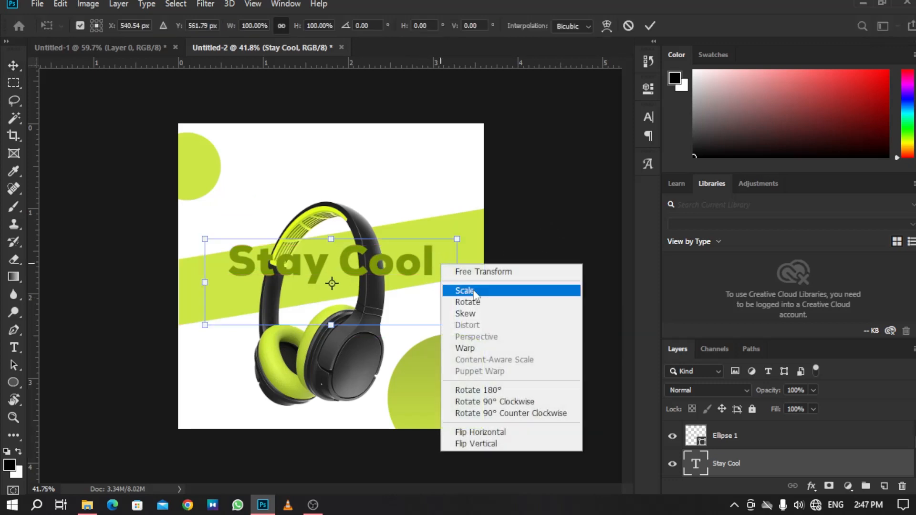
{"action": "left_click", "coordinate": [488, 314]}
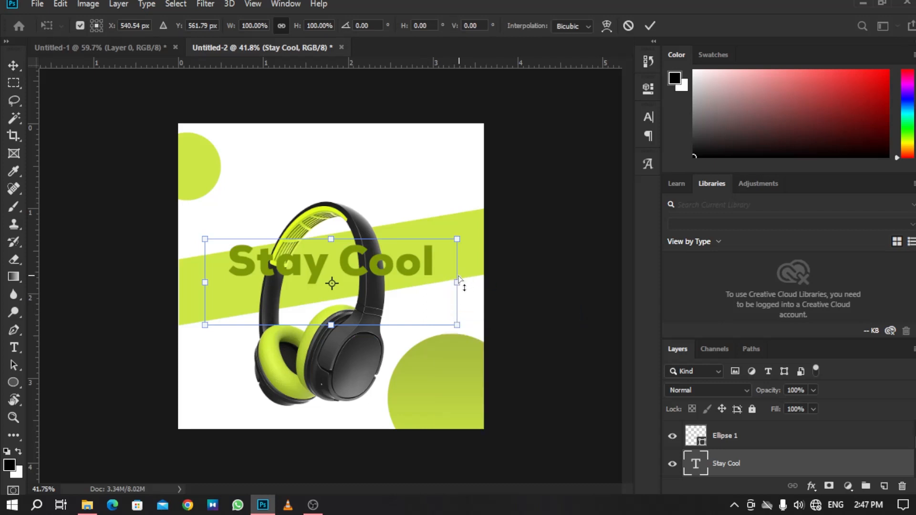
{"action": "left_click_drag", "start_coordinate": [457, 279], "coordinate": [410, 258]}
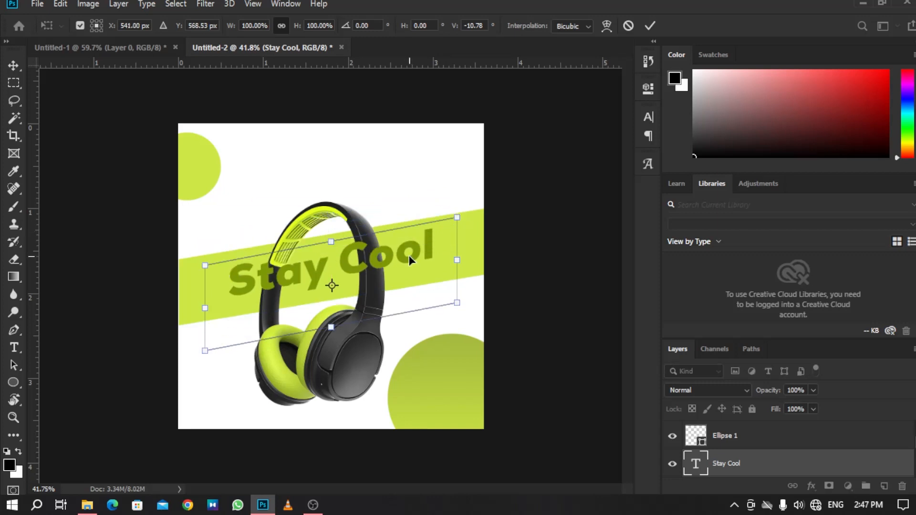
{"action": "left_click", "coordinate": [12, 65]}
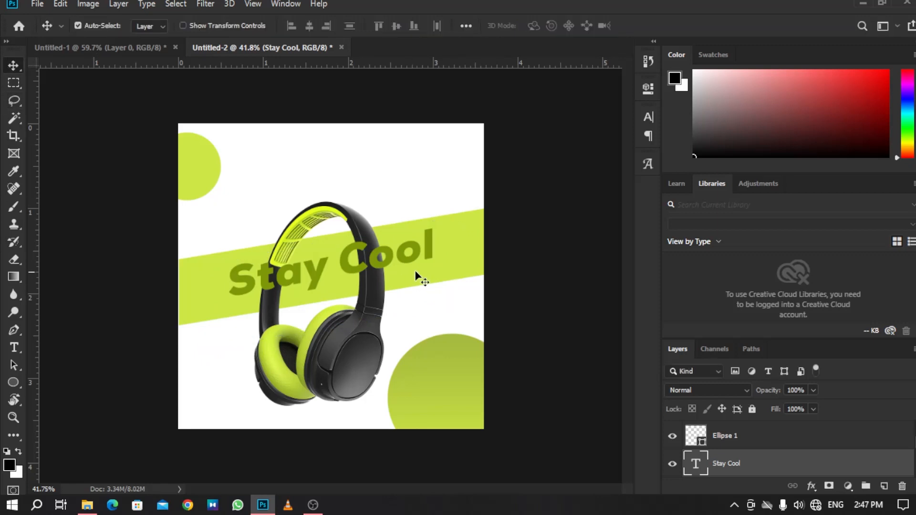
Enlarge the headline to about 107%, adjust its skew and move it slightly down on the band.
{"action": "left_click_drag", "start_coordinate": [425, 248], "coordinate": [429, 251]}
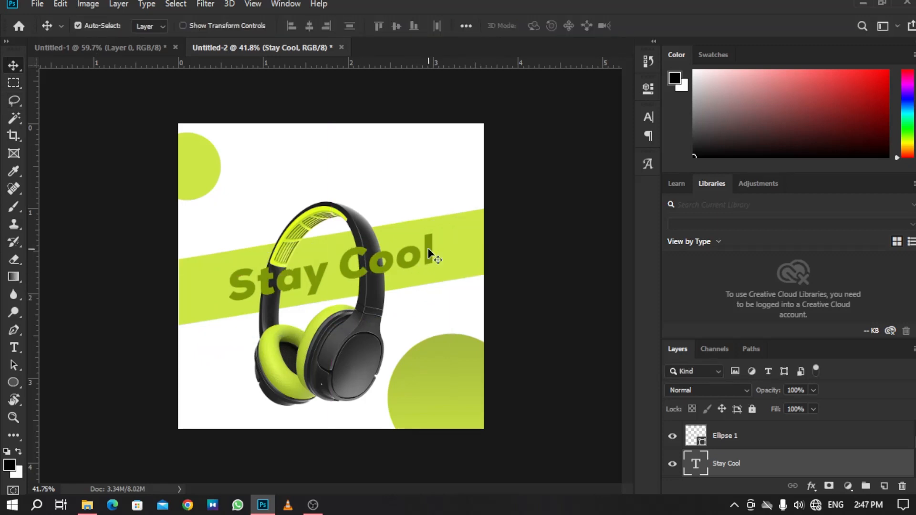
{"action": "key", "text": "ctrl+t"}
{"action": "left_click_drag", "start_coordinate": [204, 289], "coordinate": [186, 290]}
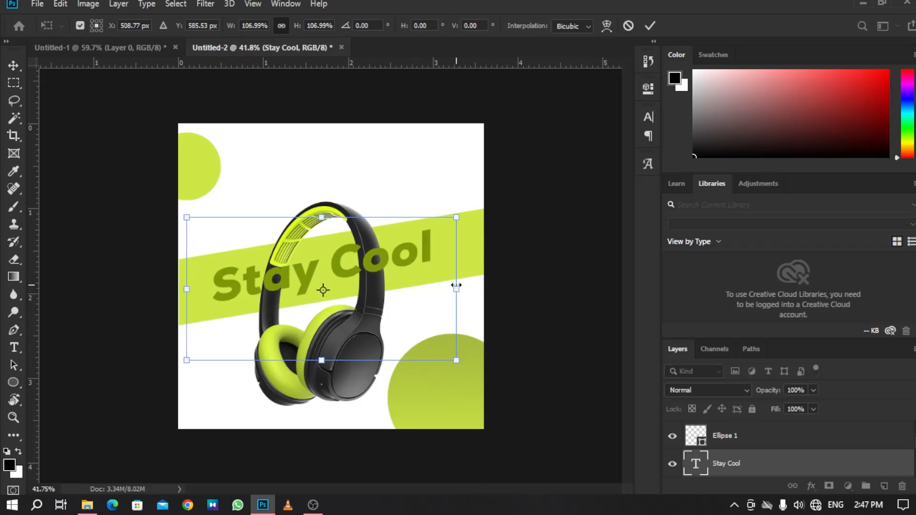
{"action": "right_click", "coordinate": [443, 259]}
{"action": "left_click", "coordinate": [507, 315]}
{"action": "left_click_drag", "start_coordinate": [462, 288], "coordinate": [461, 292]}
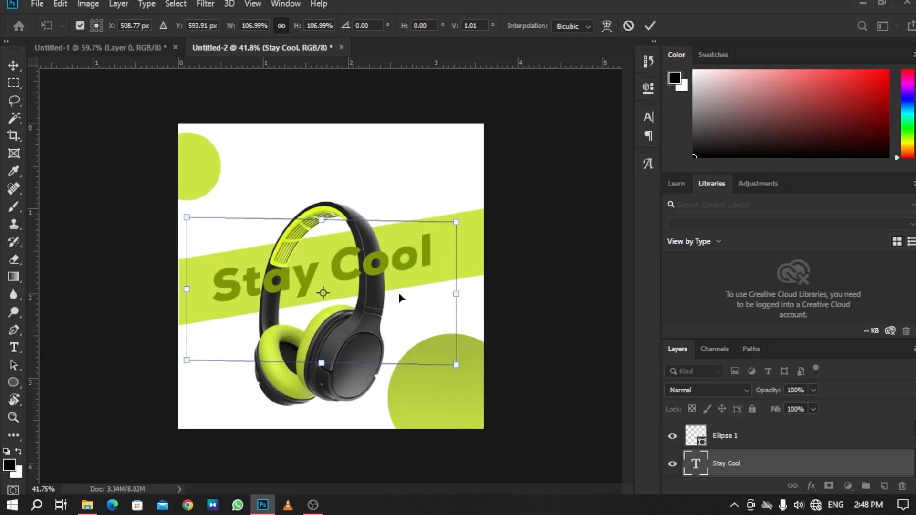
{"action": "left_click_drag", "start_coordinate": [371, 271], "coordinate": [371, 277]}
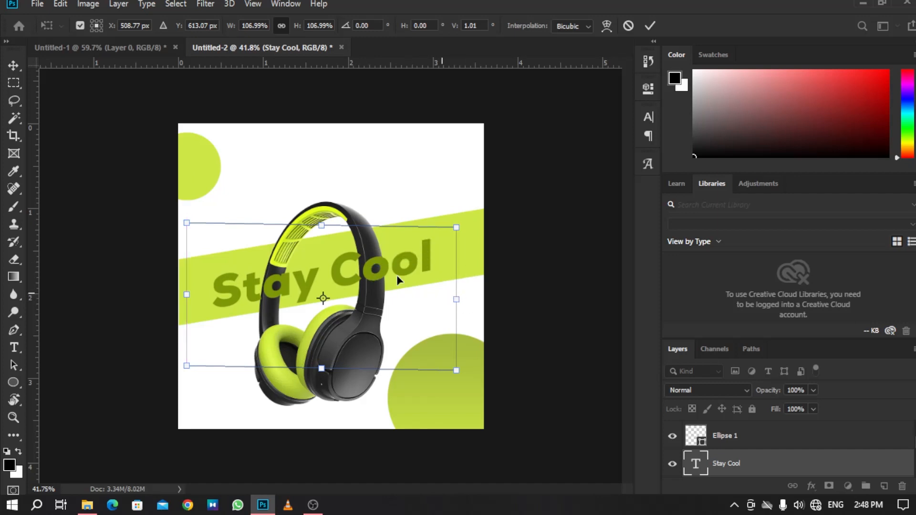
{"action": "left_click", "coordinate": [13, 66]}
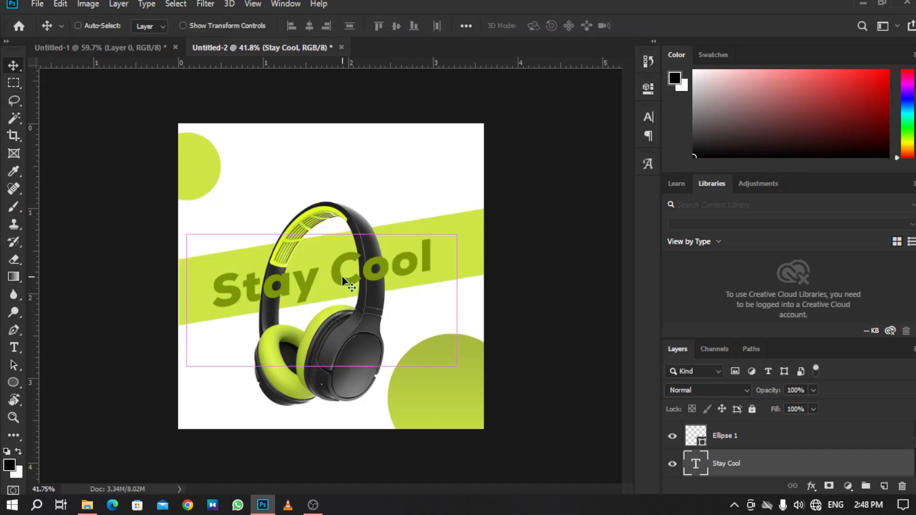
Scale the headline to about 104% and nudge it up slightly.
{"action": "key", "text": "ctrl+t"}
{"action": "left_click_drag", "start_coordinate": [454, 299], "coordinate": [467, 299]}
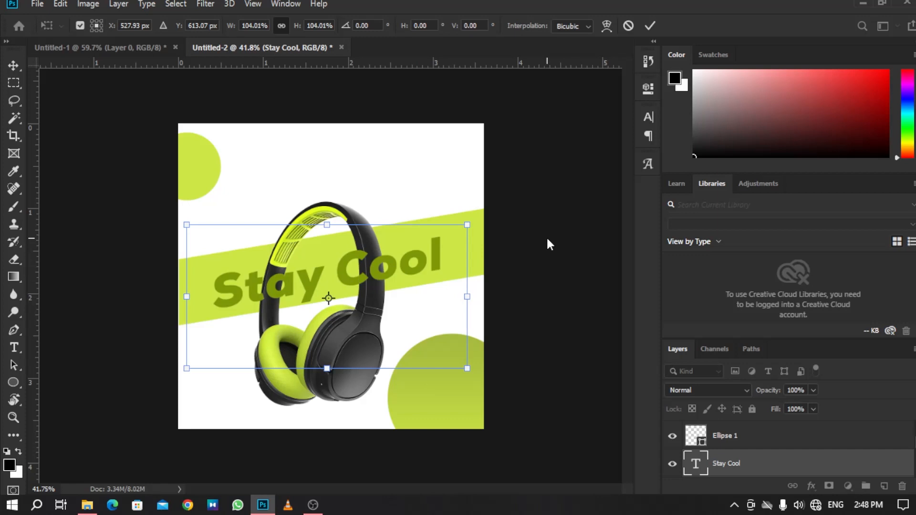
{"action": "key", "text": "Up"}
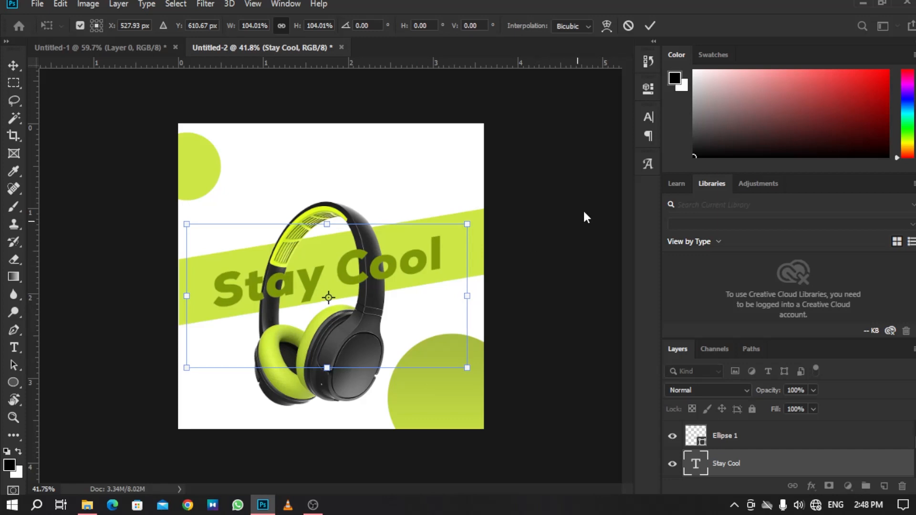
{"action": "key", "text": "Return"}
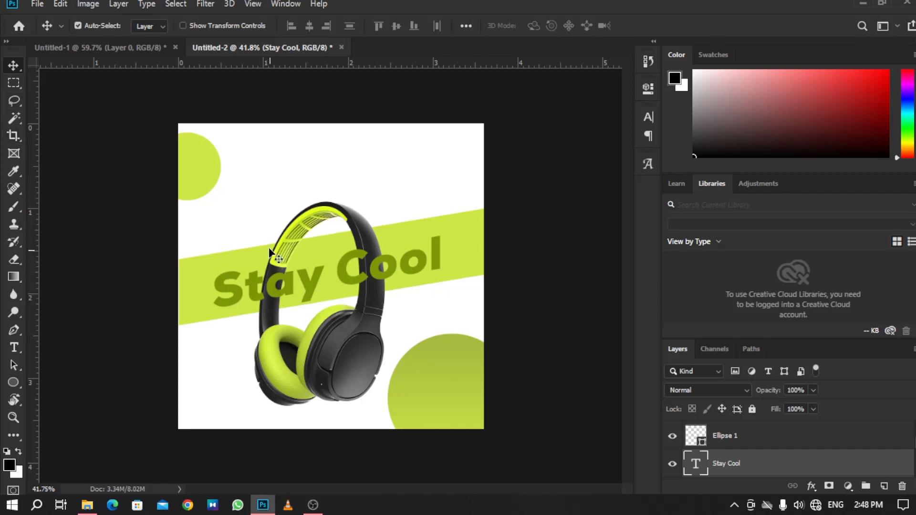
Copy a lassoed part of the headset to a new layer and move that layer up the stack.
{"action": "left_click", "coordinate": [356, 356]}
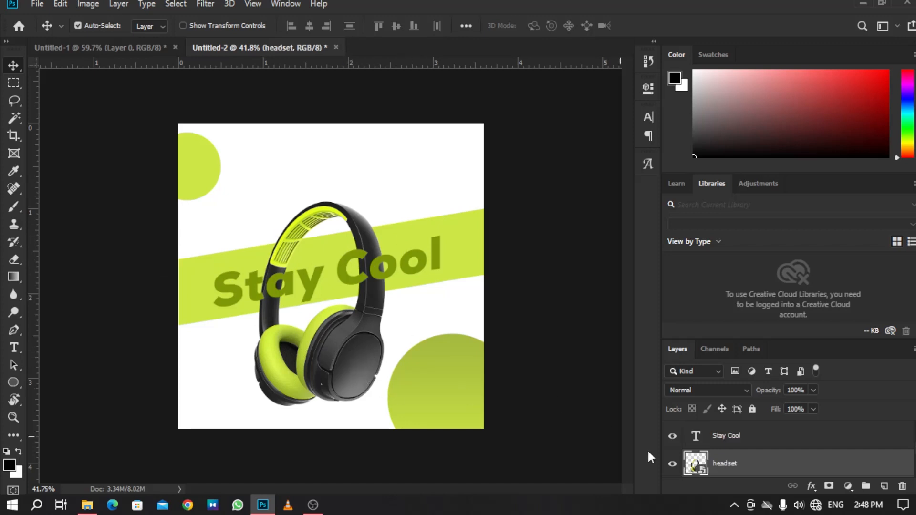
{"action": "right_click", "coordinate": [774, 459]}
{"action": "left_click", "coordinate": [632, 236]}
{"action": "left_click", "coordinate": [672, 463]}
{"action": "left_click", "coordinate": [672, 464]}
{"action": "left_click", "coordinate": [14, 100]}
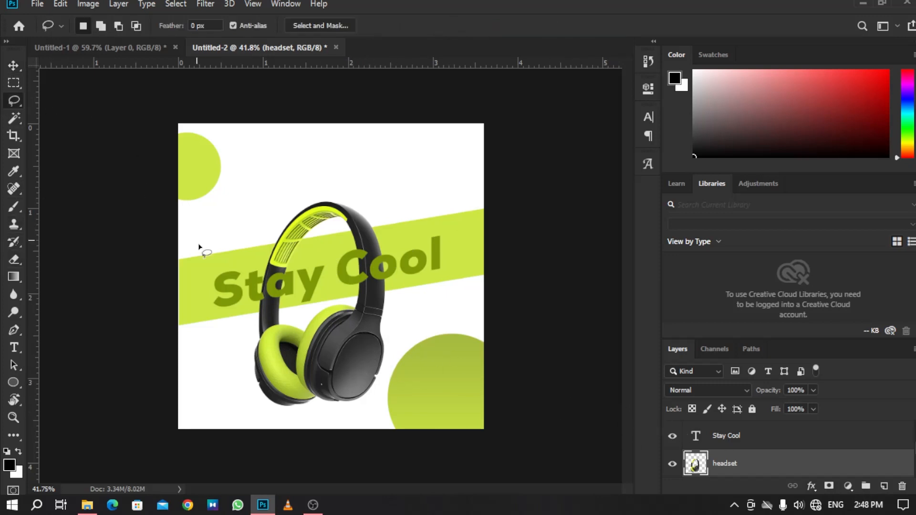
{"action": "mouse_move", "coordinate": [250, 401]}
{"action": "left_mouse_down"}
{"action": "mouse_move", "coordinate": [239, 375]}
{"action": "mouse_move", "coordinate": [239, 260]}
{"action": "mouse_move", "coordinate": [246, 229]}
{"action": "mouse_move", "coordinate": [256, 226]}
{"action": "mouse_move", "coordinate": [278, 238]}
{"action": "mouse_move", "coordinate": [323, 340]}
{"action": "mouse_move", "coordinate": [320, 382]}
{"action": "mouse_move", "coordinate": [279, 403]}
{"action": "mouse_move", "coordinate": [245, 401]}
{"action": "left_mouse_up"}
{"action": "key", "text": "ctrl+j"}
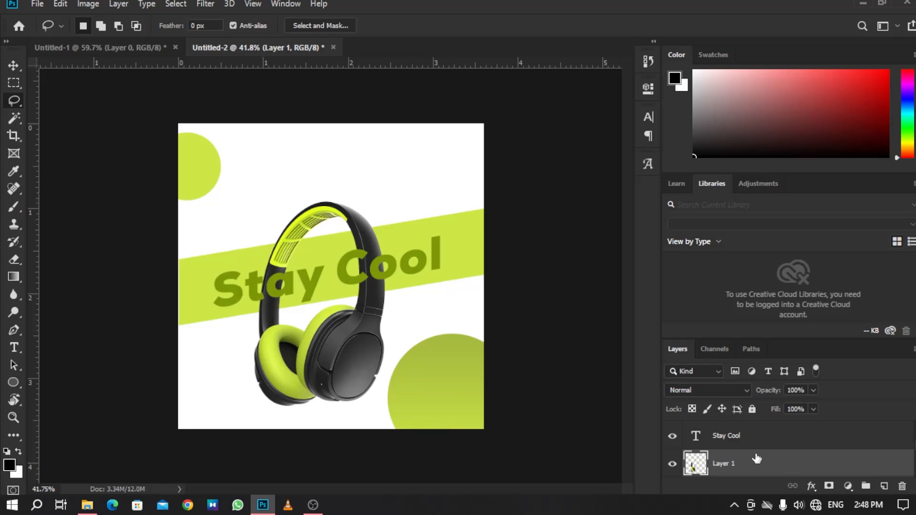
{"action": "left_click_drag", "start_coordinate": [770, 466], "coordinate": [761, 421]}
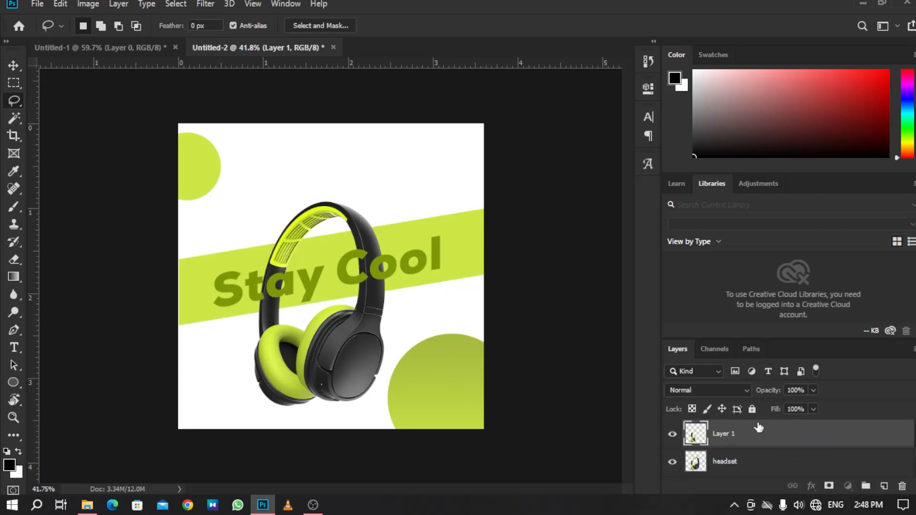
{"action": "scroll", "coordinate": [762, 436], "scroll_direction": "up", "scroll_amount": 1}
{"action": "left_click_drag", "start_coordinate": [765, 461], "coordinate": [765, 421]}
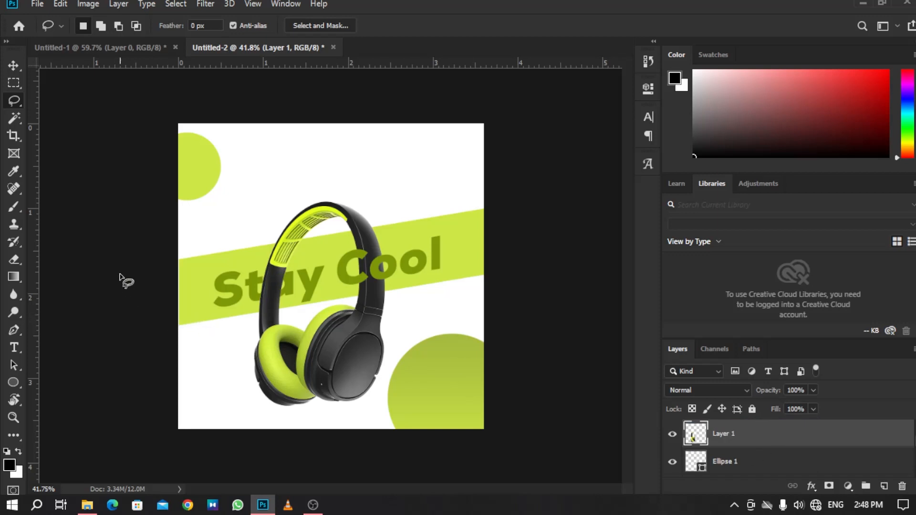
Nudge the 'Stay Cool' headline three steps to the right.
{"action": "left_click", "coordinate": [15, 65]}
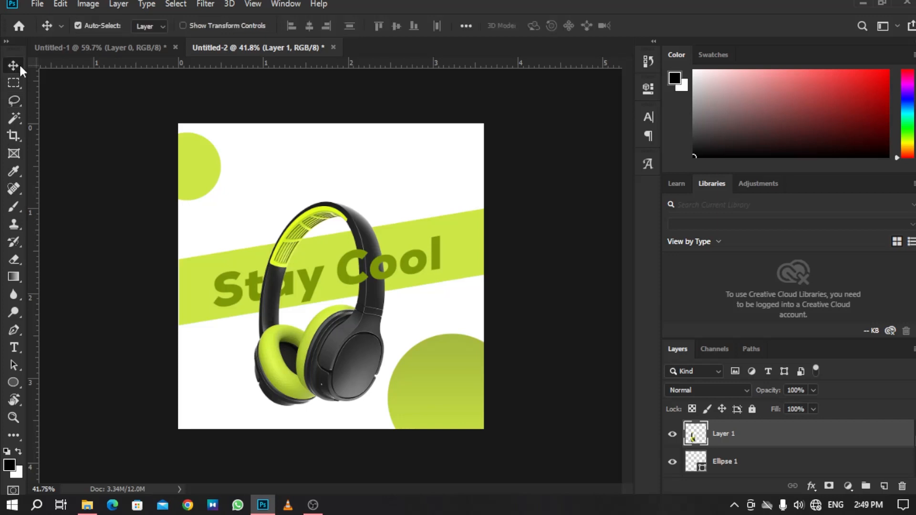
{"action": "left_click", "coordinate": [434, 255]}
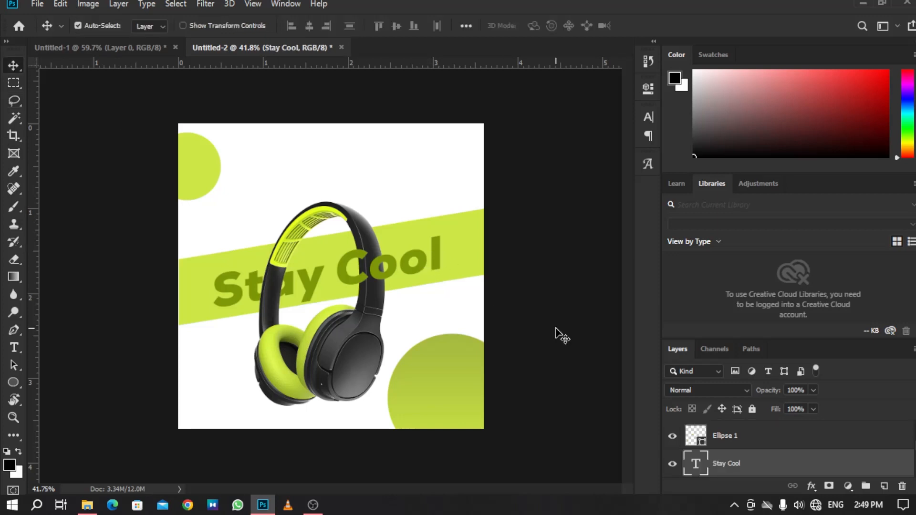
{"action": "key", "text": "Right"}
{"action": "key", "text": "Right"}
{"action": "key", "text": "Right"}
{"action": "key", "text": "Right"}
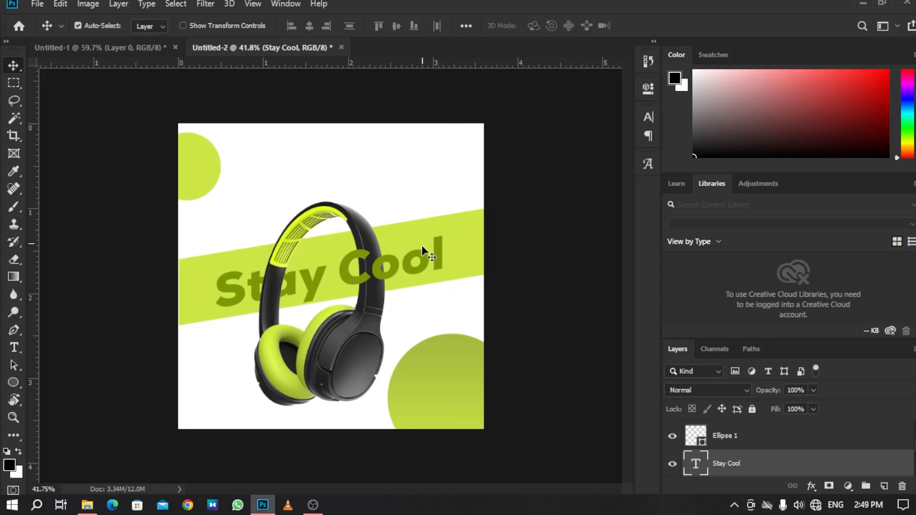
{"action": "left_click", "coordinate": [362, 251]}
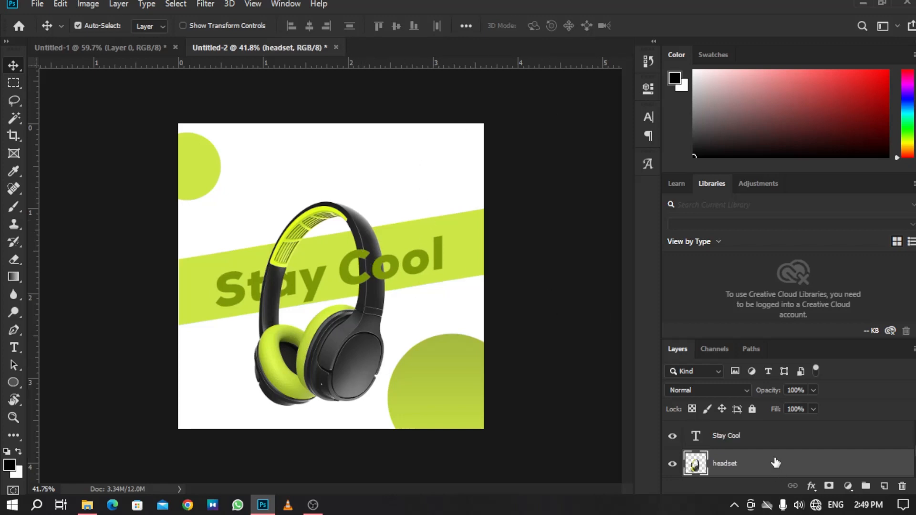
{"action": "scroll", "coordinate": [775, 460], "scroll_direction": "down", "scroll_amount": 1}
{"action": "left_click", "coordinate": [689, 466]}
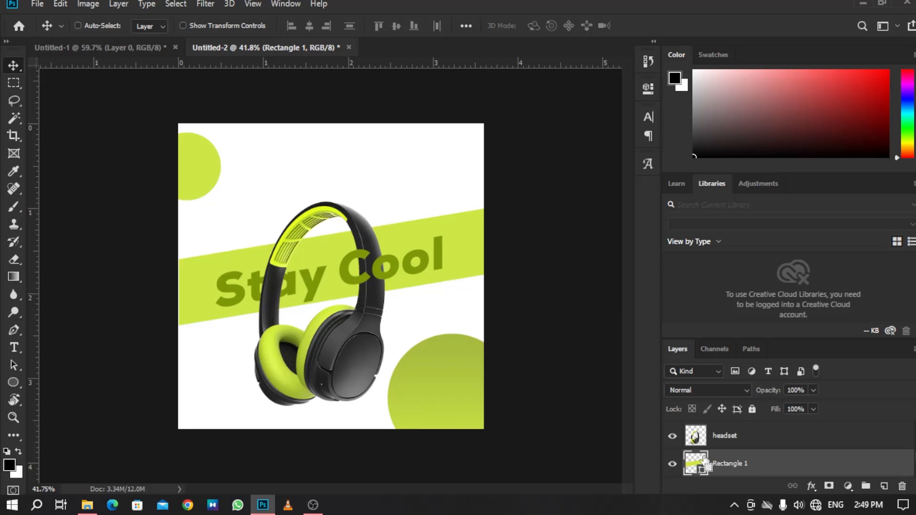
{"action": "left_click", "coordinate": [696, 466], "text": "ctrl"}
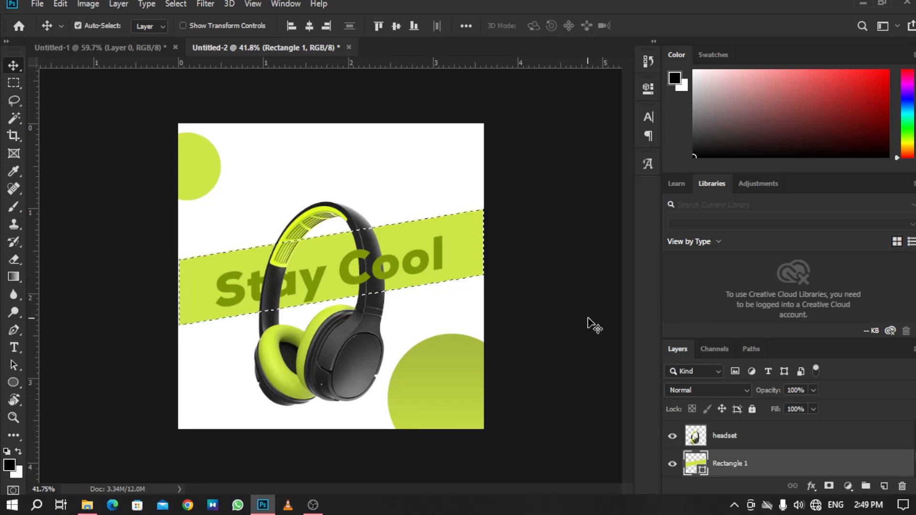
{"action": "left_click", "coordinate": [693, 439]}
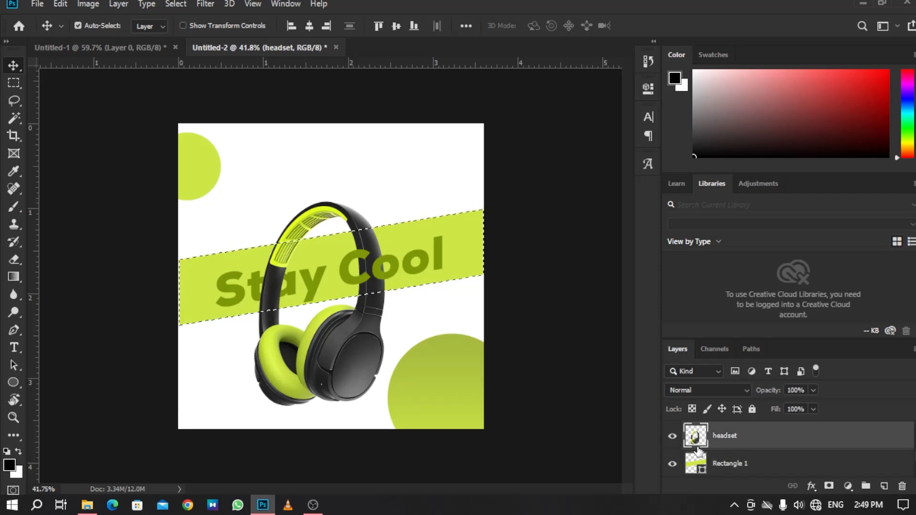
{"action": "key", "text": "e"}
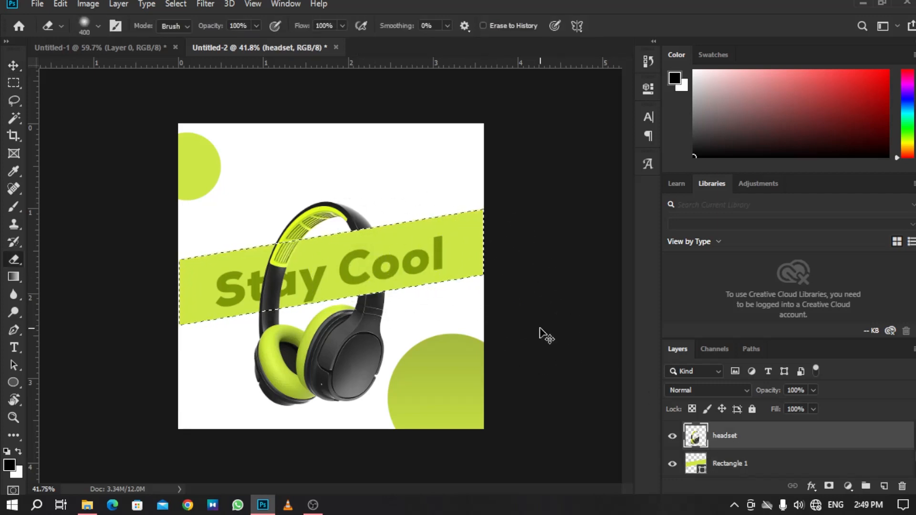
{"action": "key", "text": "ctrl+d"}
Create a text box above the headset and replace its placeholder with the word BOAT.
{"action": "key", "text": "z"}
{"action": "left_click_drag", "start_coordinate": [538, 275], "coordinate": [528, 272]}
{"action": "left_click_drag", "start_coordinate": [438, 285], "coordinate": [505, 350]}
{"action": "left_click_drag", "start_coordinate": [418, 375], "coordinate": [430, 391]}
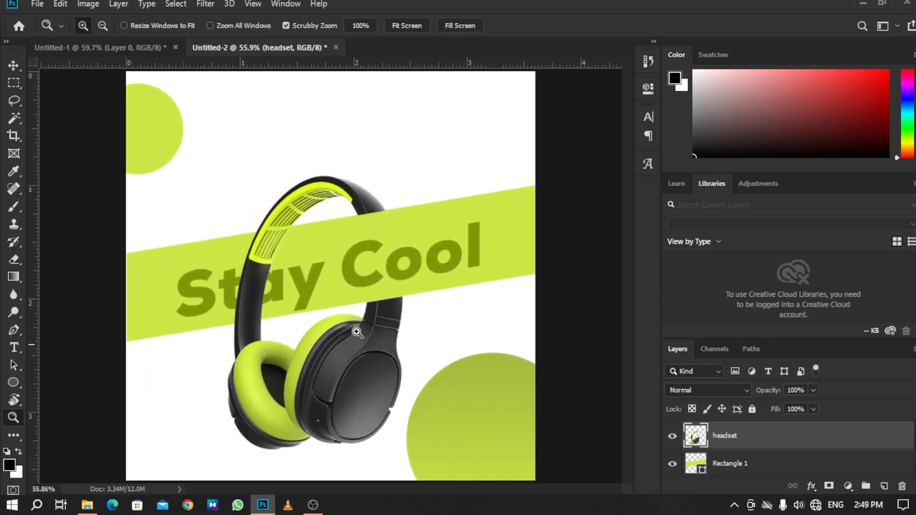
{"action": "left_click_drag", "start_coordinate": [396, 186], "coordinate": [380, 189]}
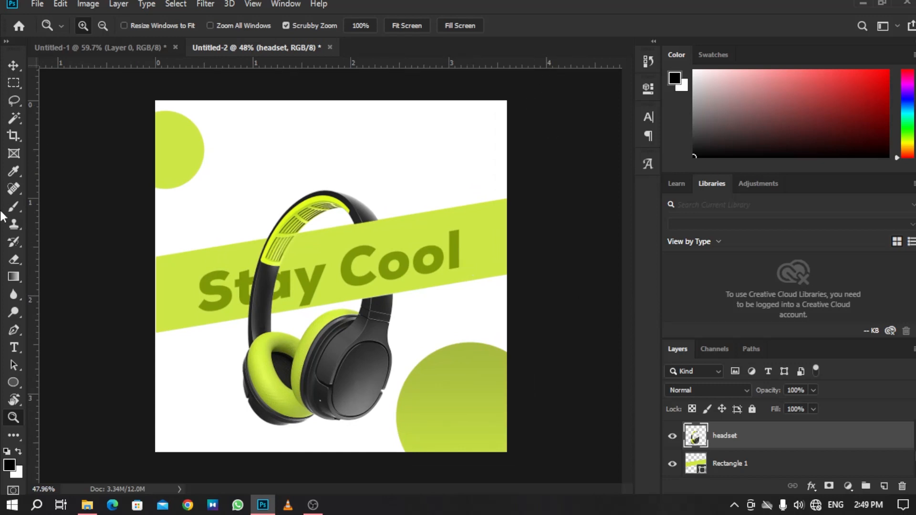
{"action": "left_click", "coordinate": [14, 348]}
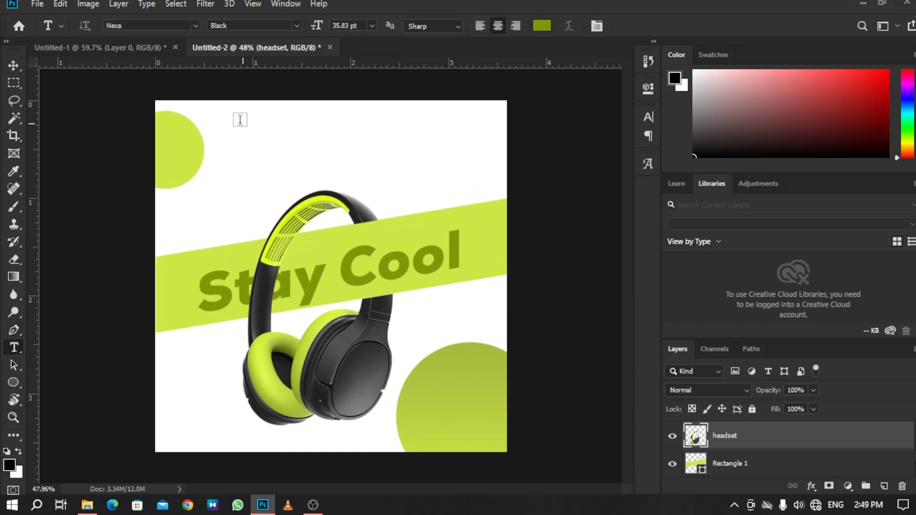
{"action": "left_click_drag", "start_coordinate": [242, 122], "coordinate": [427, 173]}
{"action": "left_click_drag", "start_coordinate": [418, 183], "coordinate": [418, 182]}
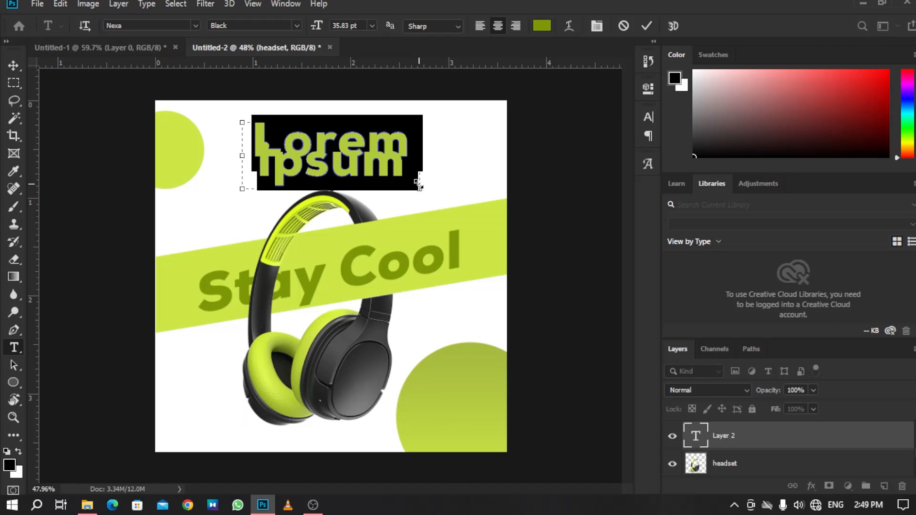
{"action": "key", "text": "BackSpace"}
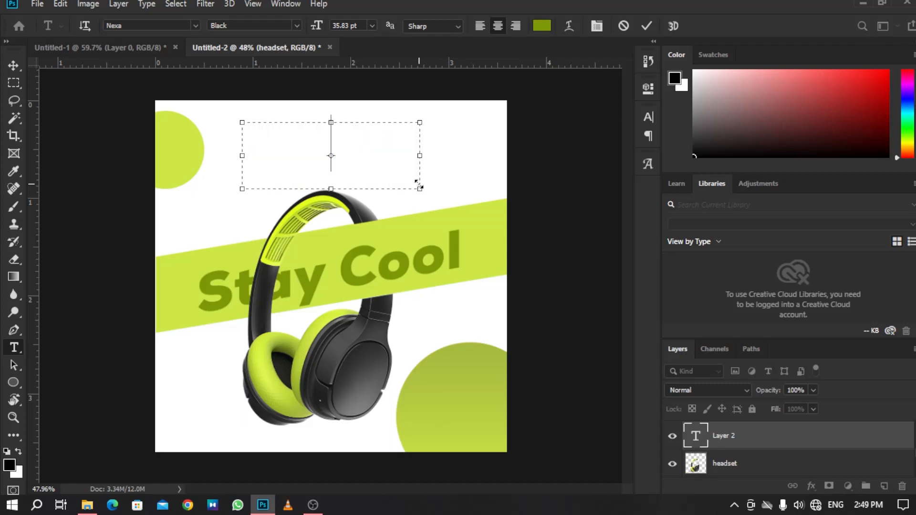
{"action": "type", "text": "BOAT"}
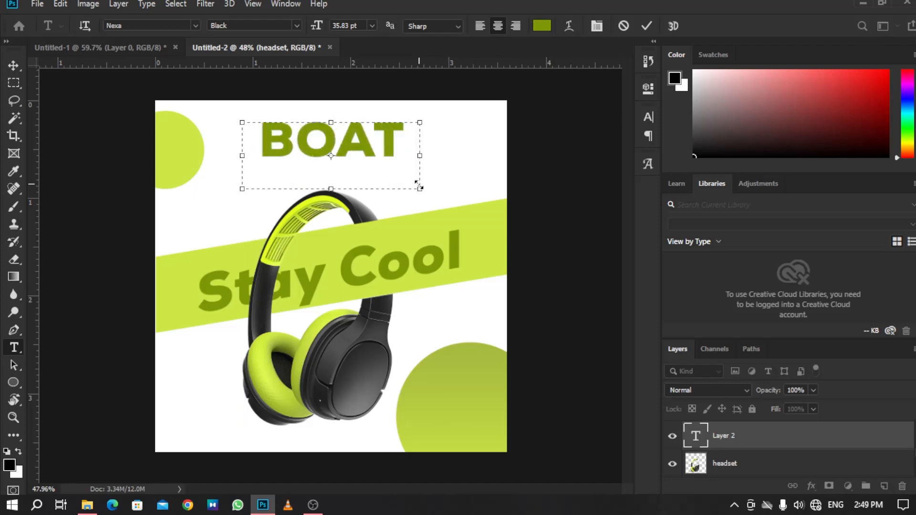
Set the BOAT text colour to #4c4c4e and commit the text.
{"action": "left_click_drag", "start_coordinate": [399, 152], "coordinate": [261, 144]}
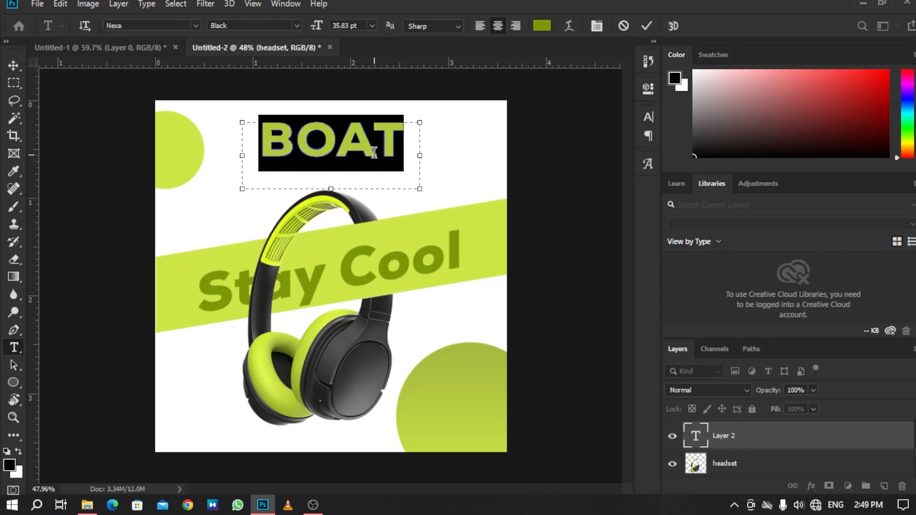
{"action": "left_click", "coordinate": [374, 151]}
{"action": "left_click_drag", "start_coordinate": [402, 150], "coordinate": [215, 148]}
{"action": "left_click", "coordinate": [542, 26]}
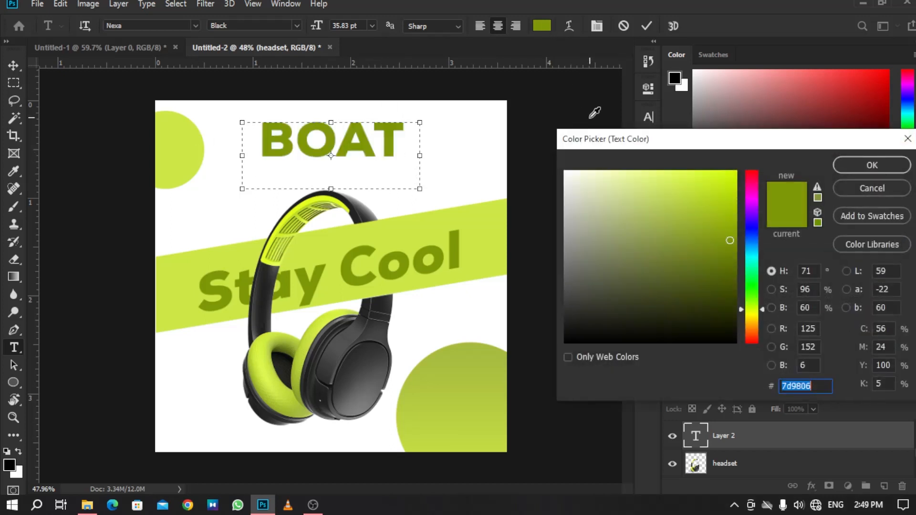
{"action": "key", "text": "BackSpace"}
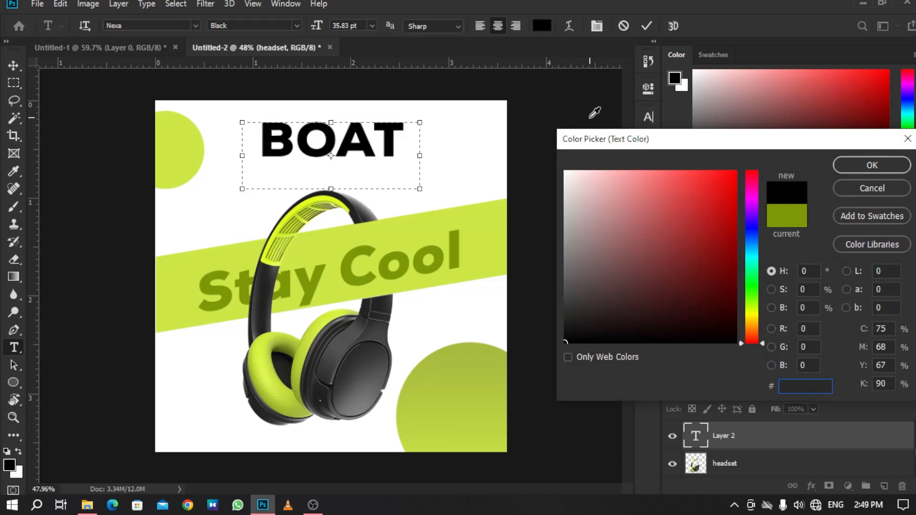
{"action": "type", "text": "4c4c"}
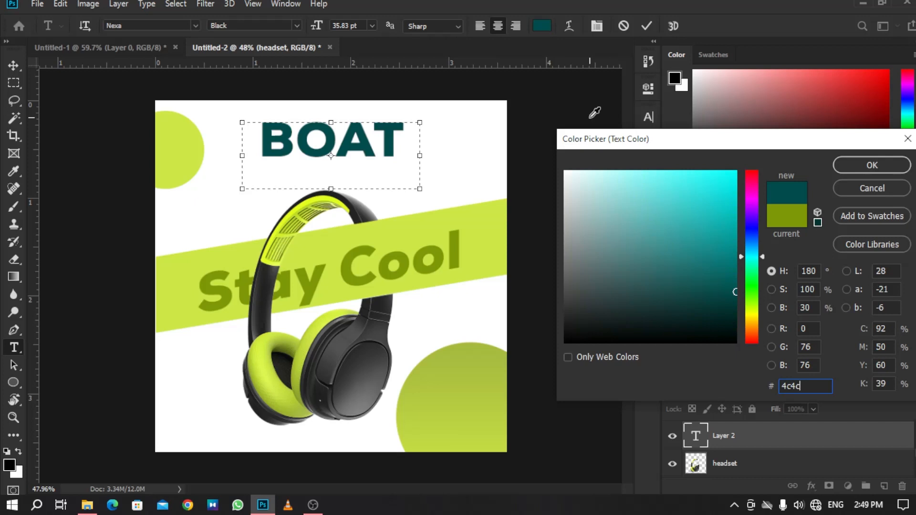
{"action": "type", "text": "4e"}
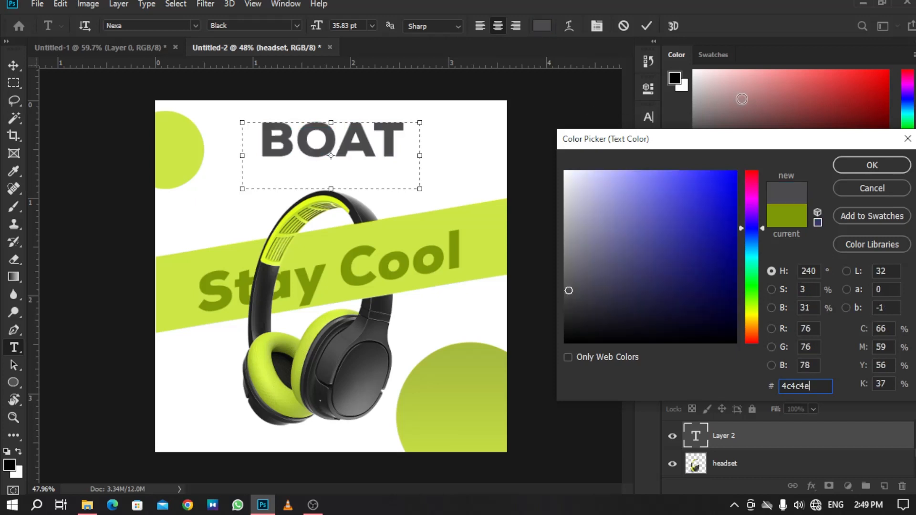
{"action": "left_click", "coordinate": [853, 165]}
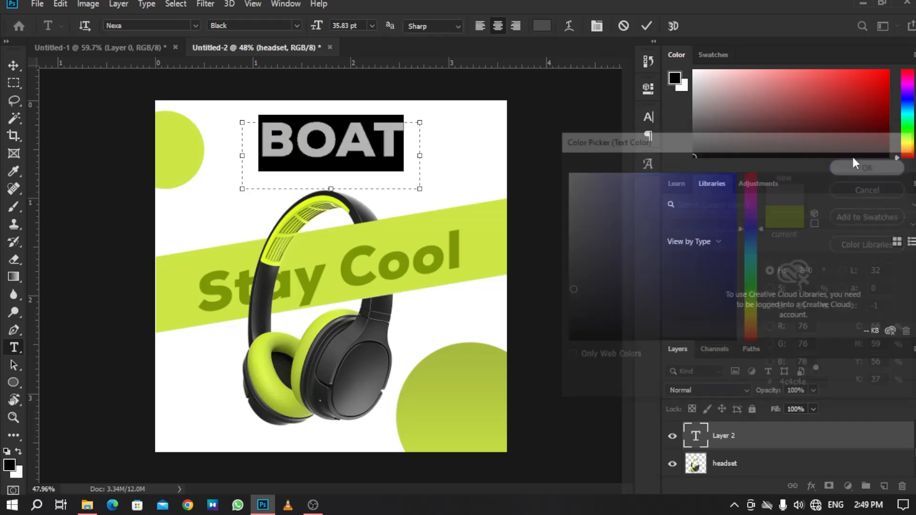
{"action": "left_click", "coordinate": [647, 26]}
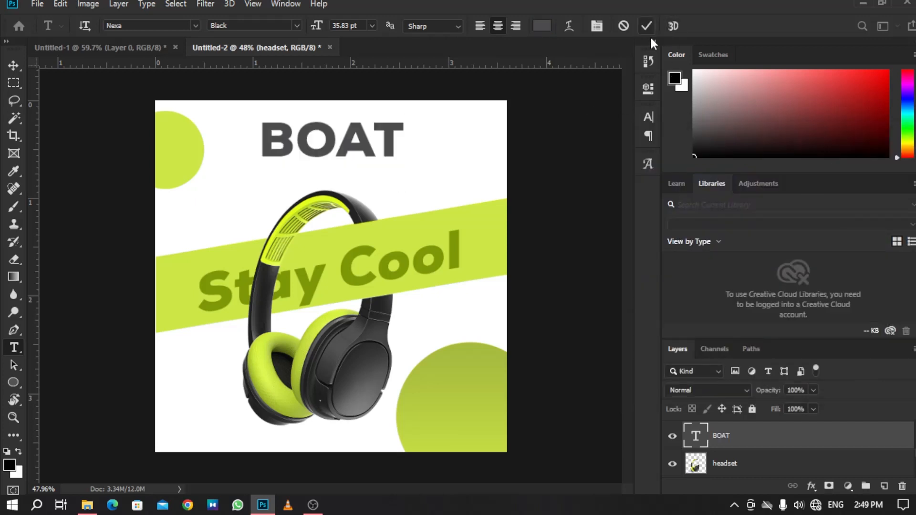
Duplicate the BOAT text just below the original.
{"action": "left_click", "coordinate": [13, 65]}
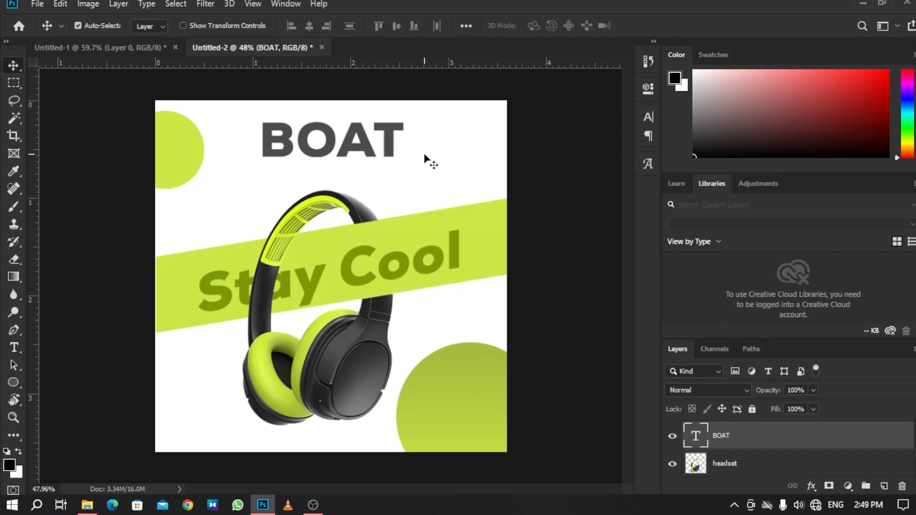
{"action": "left_click_drag", "start_coordinate": [390, 143], "coordinate": [391, 186]}
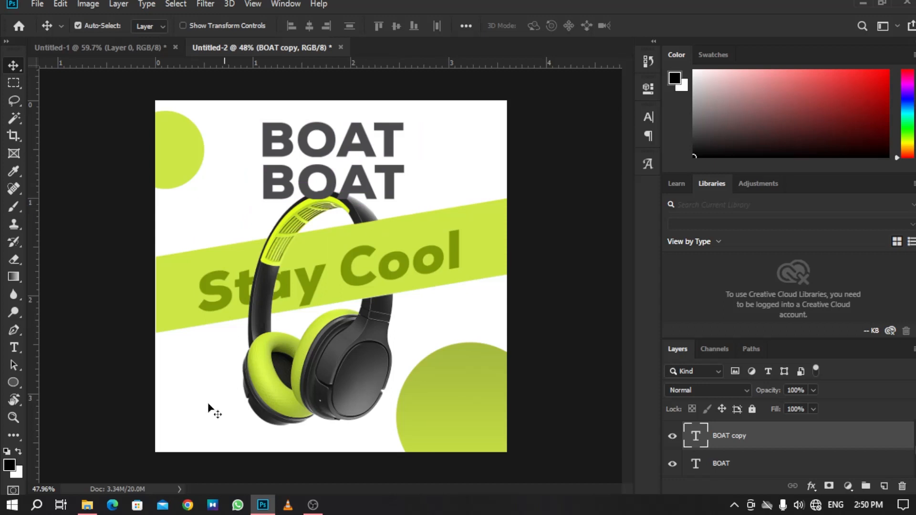
Copy the line 'Do What Floats Your boAt' from the details text file.
{"action": "left_click", "coordinate": [88, 505]}
{"action": "double_click", "coordinate": [318, 88]}
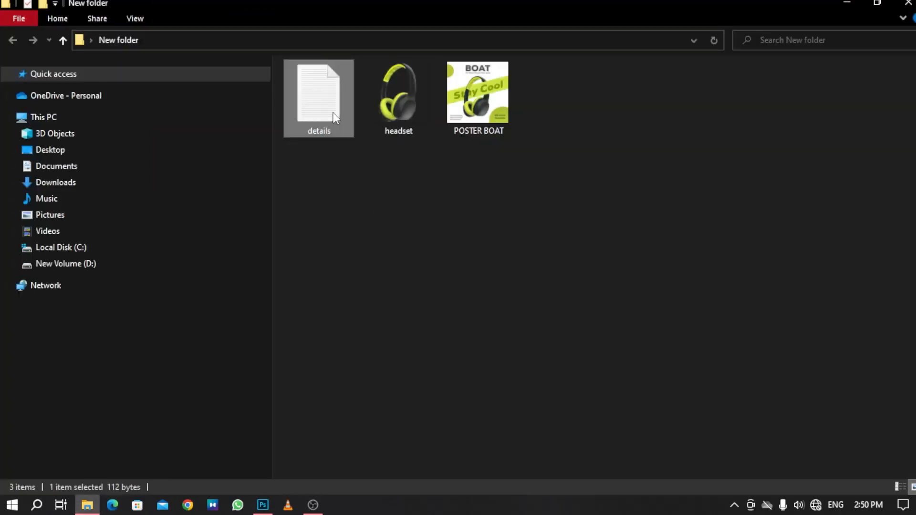
{"action": "left_click_drag", "start_coordinate": [115, 141], "coordinate": [236, 156]}
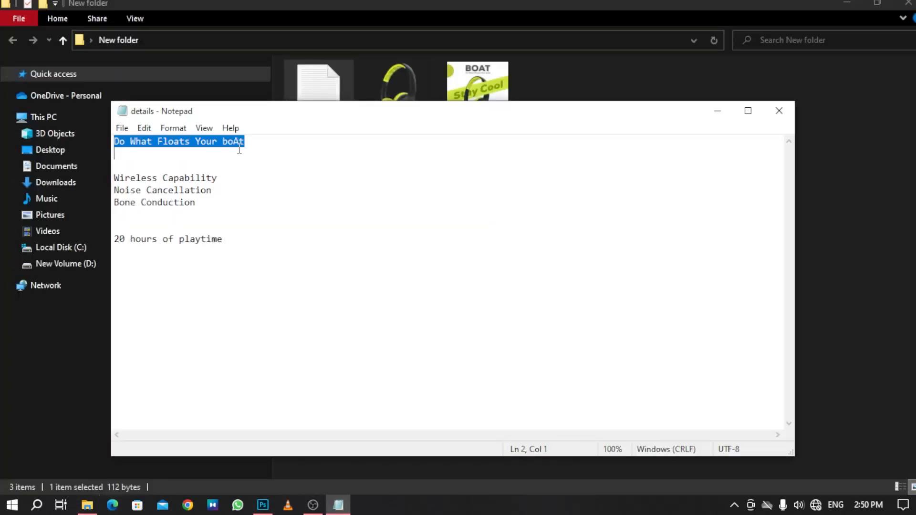
{"action": "right_click", "coordinate": [239, 150]}
{"action": "left_click", "coordinate": [279, 190]}
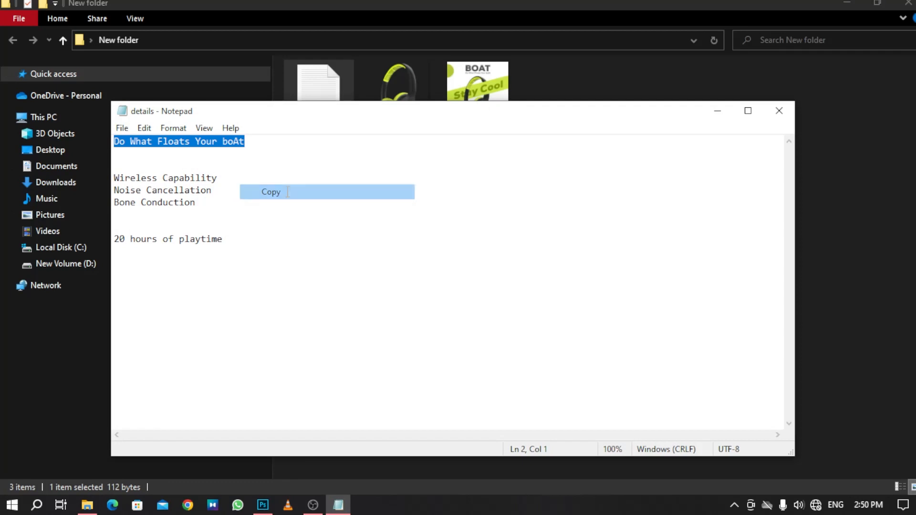
{"action": "left_click", "coordinate": [726, 117]}
{"action": "left_click", "coordinate": [847, 4]}
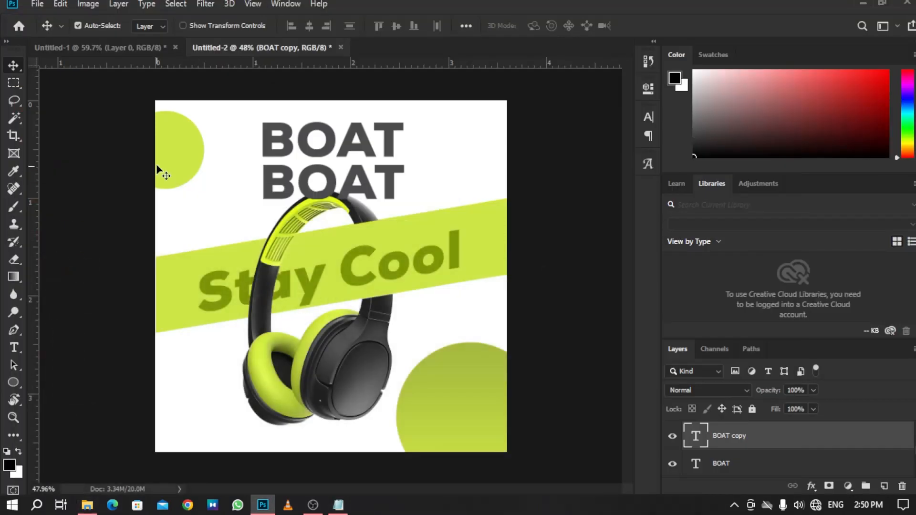
Replace the duplicated text with the pasted tagline and set its size to 7.83 pt.
{"action": "double_click", "coordinate": [288, 168]}
{"action": "key", "text": "BackSpace"}
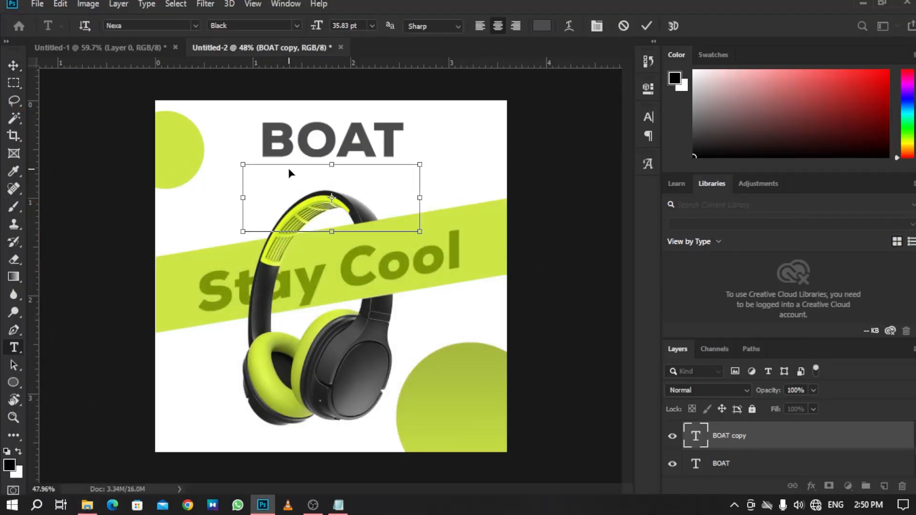
{"action": "key", "text": "ctrl+v"}
{"action": "key", "text": "ctrl+a"}
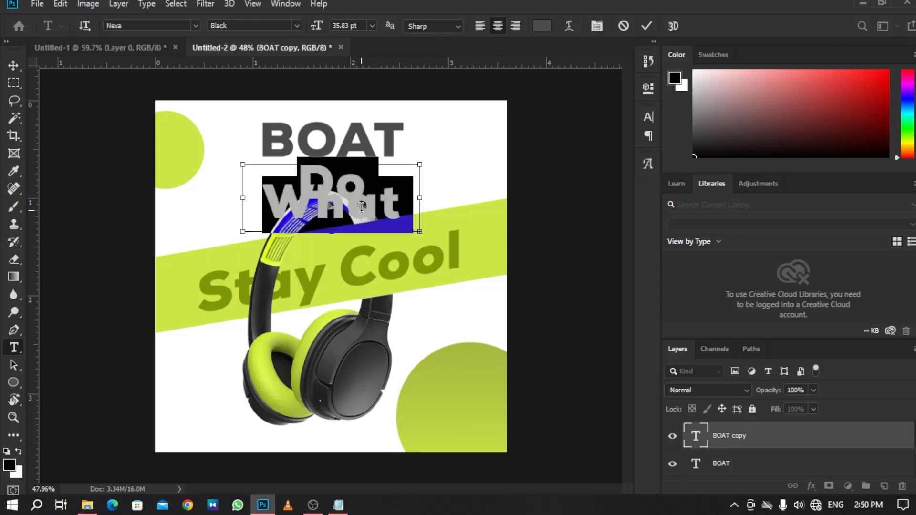
{"action": "left_click_drag", "start_coordinate": [317, 29], "coordinate": [297, 35]}
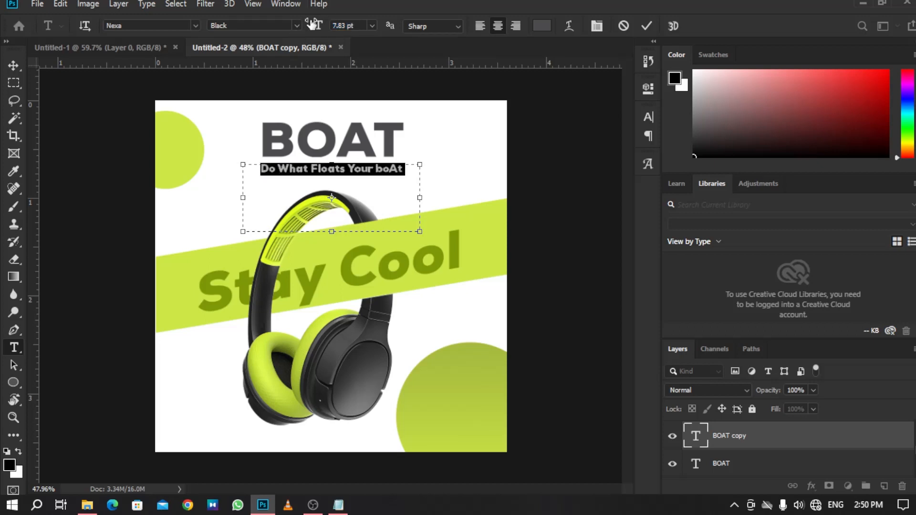
Set the tagline's font style to Bold and commit the text.
{"action": "left_click", "coordinate": [288, 28]}
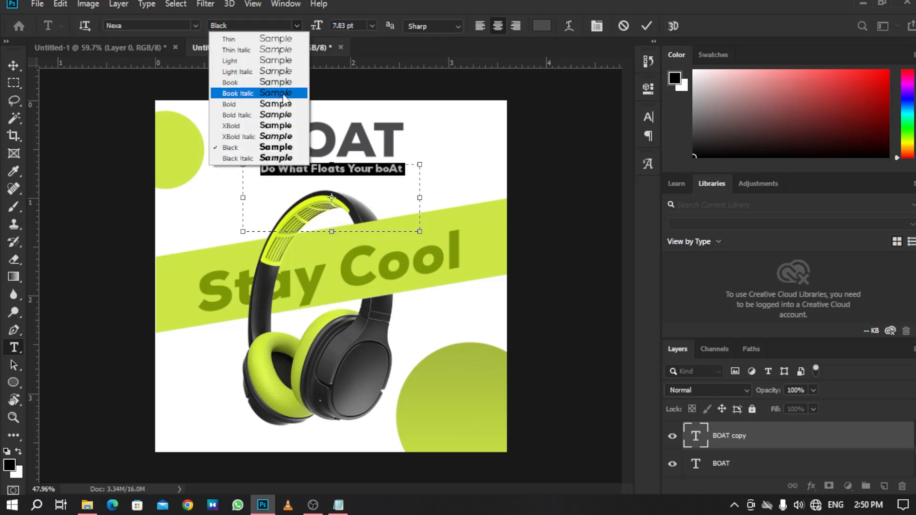
{"action": "left_click", "coordinate": [271, 104]}
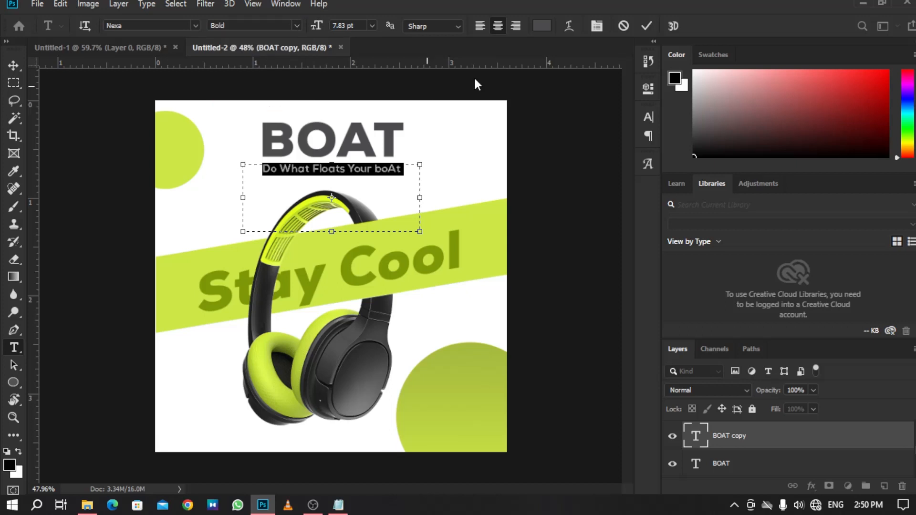
{"action": "left_click", "coordinate": [646, 25]}
{"action": "key", "text": "v"}
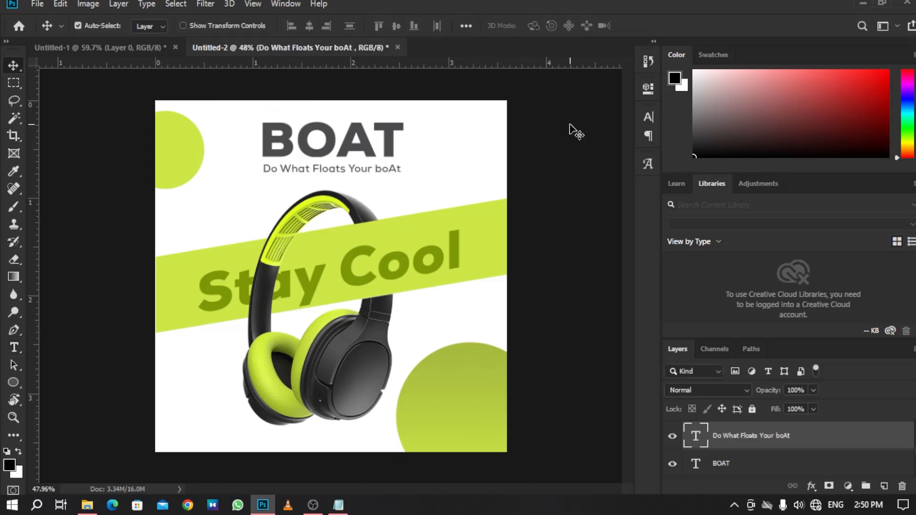
Scale the tagline proportionally to about 104% under the BOAT heading.
{"action": "key", "text": "z"}
{"action": "left_click_drag", "start_coordinate": [330, 160], "coordinate": [338, 195]}
{"action": "key", "text": "space"}
{"action": "left_click_drag", "start_coordinate": [401, 167], "coordinate": [431, 234]}
{"action": "left_click_drag", "start_coordinate": [423, 213], "coordinate": [450, 279]}
{"action": "key", "text": "ctrl+t"}
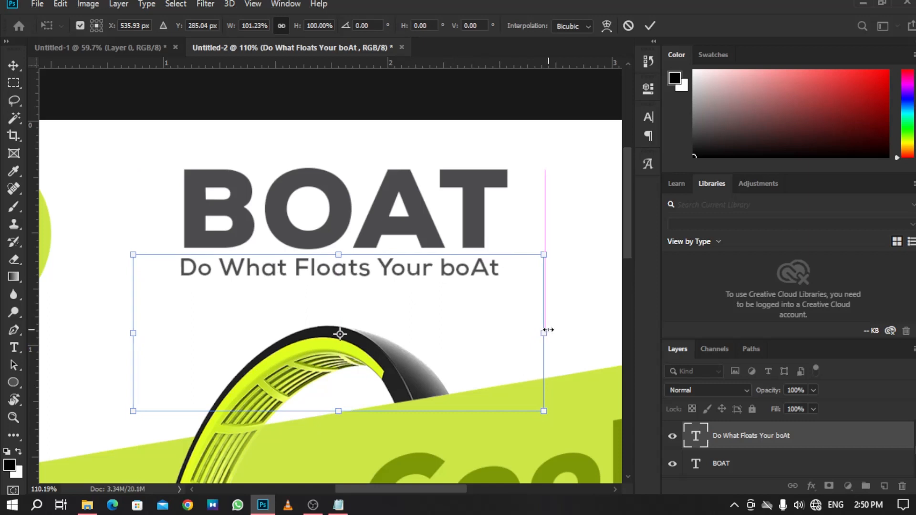
{"action": "left_click_drag", "start_coordinate": [542, 332], "coordinate": [556, 331]}
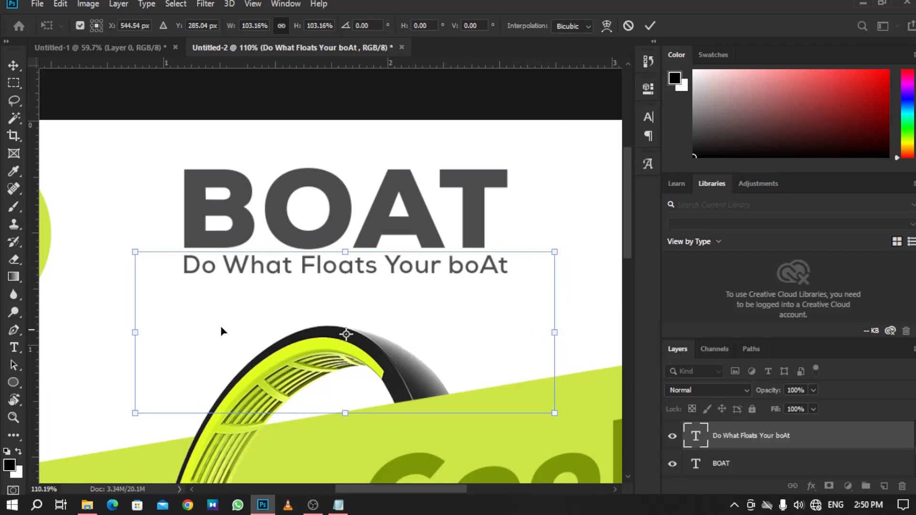
{"action": "left_click_drag", "start_coordinate": [135, 332], "coordinate": [130, 333]}
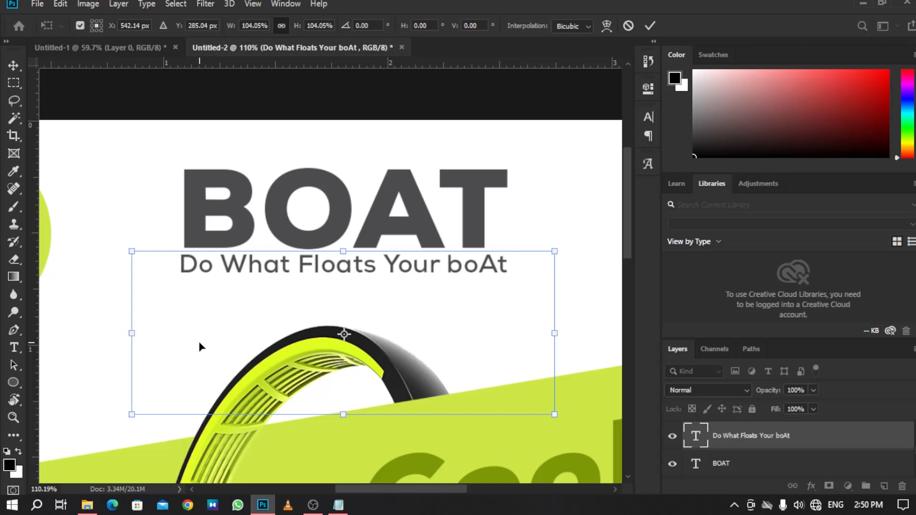
Nudge the tagline three steps right and two steps down.
{"action": "key", "text": "Right"}
{"action": "key", "text": "Right"}
{"action": "key", "text": "Right"}
{"action": "key", "text": "Right"}
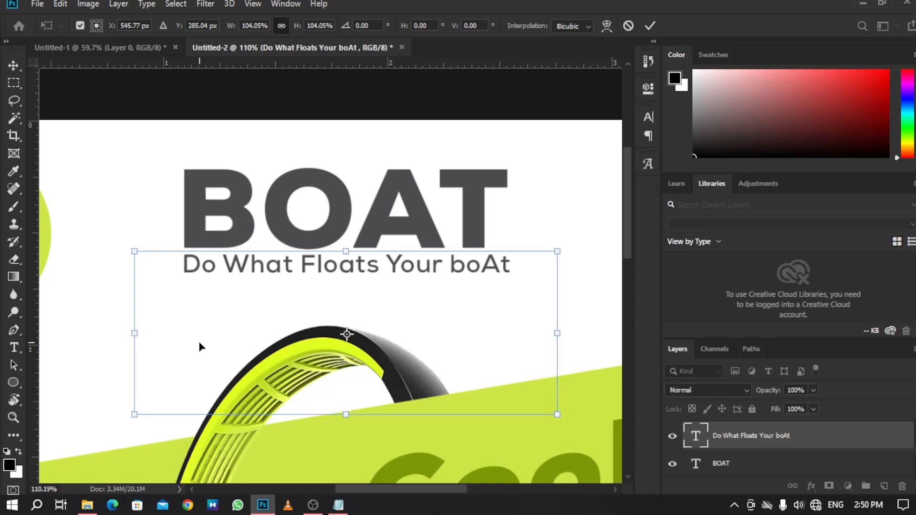
{"action": "key", "text": "Down"}
{"action": "key", "text": "Down"}
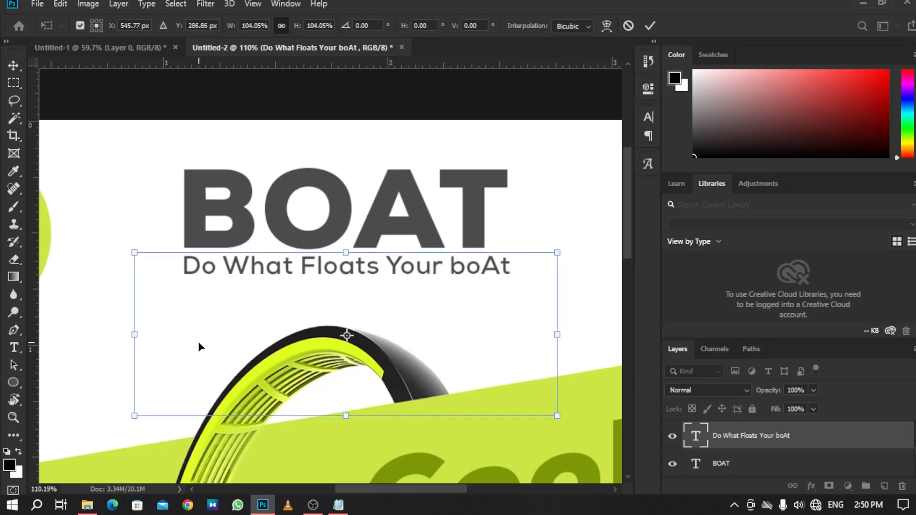
Nudge the tagline one step left and commit the transform.
{"action": "key", "text": "Left"}
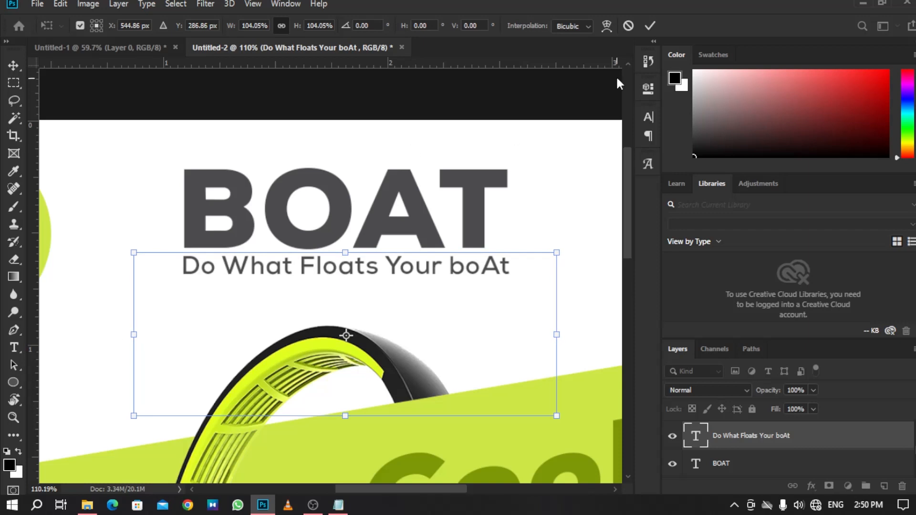
{"action": "left_click", "coordinate": [652, 22]}
{"action": "left_click_drag", "start_coordinate": [424, 222], "coordinate": [343, 218]}
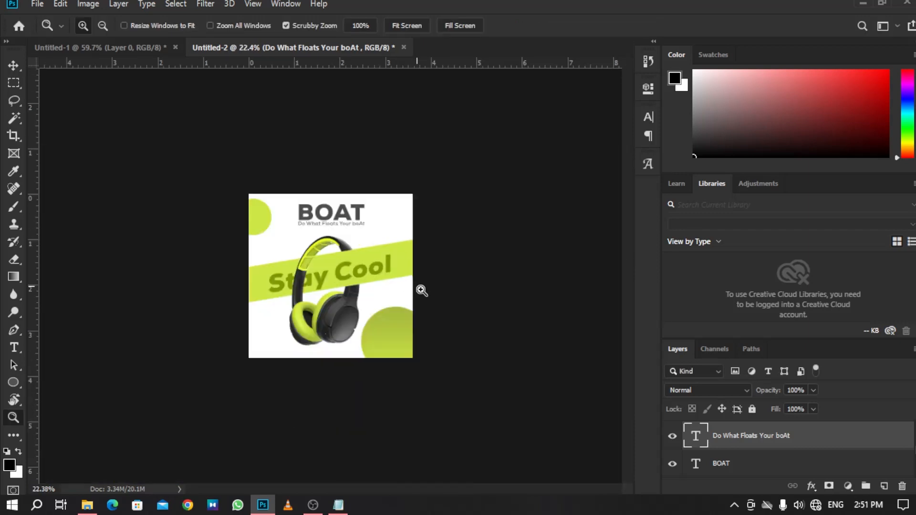
{"action": "left_click_drag", "start_coordinate": [421, 290], "coordinate": [440, 318]}
{"action": "left_click_drag", "start_coordinate": [293, 309], "coordinate": [345, 318]}
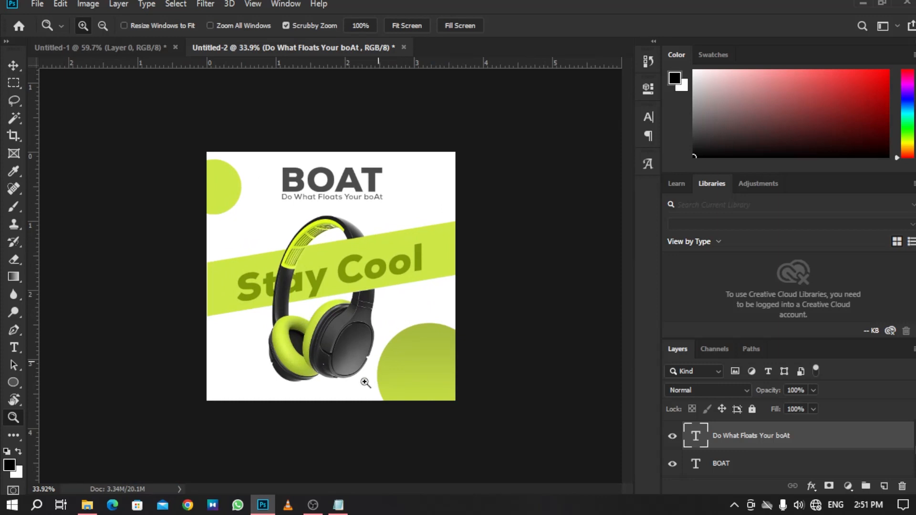
Switch to Notepad and copy the three feature lines Wireless Capability, Noise Cancellation and Bone Conduction from the details file.
{"action": "left_click", "coordinate": [345, 508]}
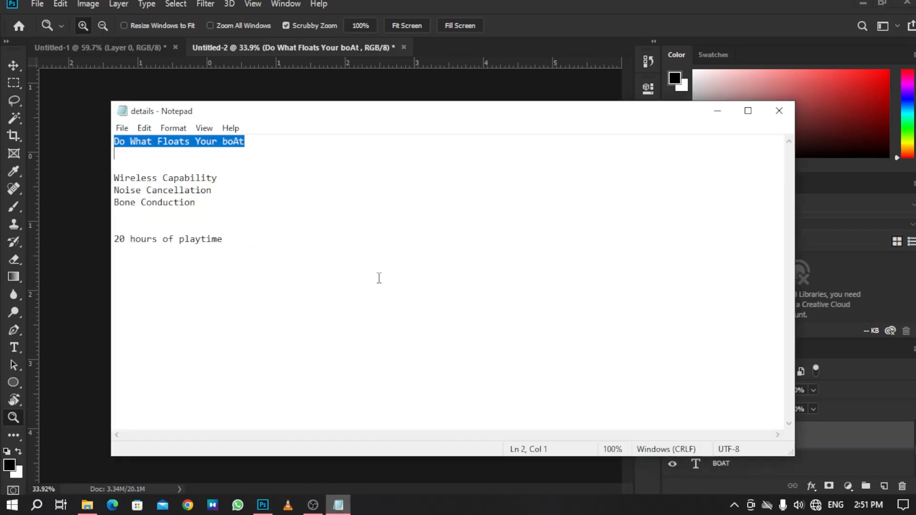
{"action": "left_click", "coordinate": [119, 179]}
{"action": "left_click_drag", "start_coordinate": [213, 210], "coordinate": [96, 180]}
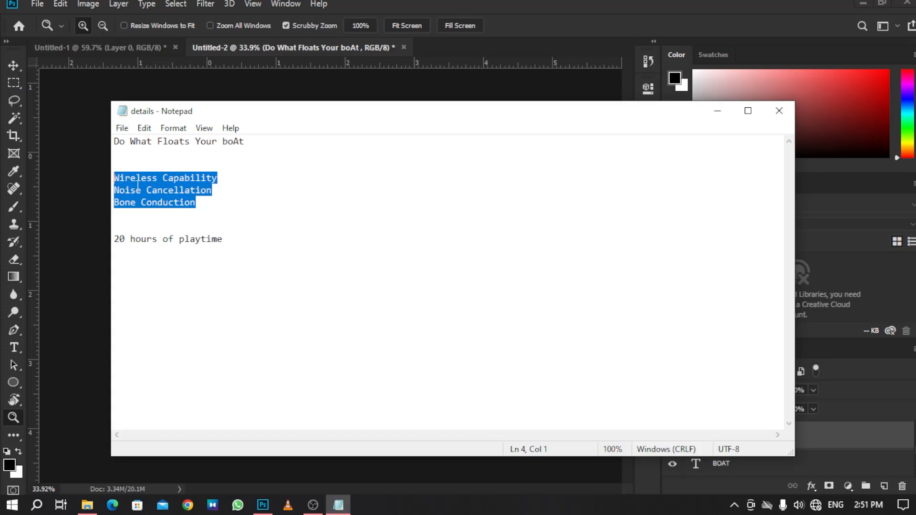
{"action": "right_click", "coordinate": [142, 187]}
{"action": "left_click", "coordinate": [173, 230]}
{"action": "left_click", "coordinate": [717, 111]}
Draw a text box at the poster's lower left and paste the feature lines into it.
{"action": "left_click_drag", "start_coordinate": [225, 362], "coordinate": [263, 375]}
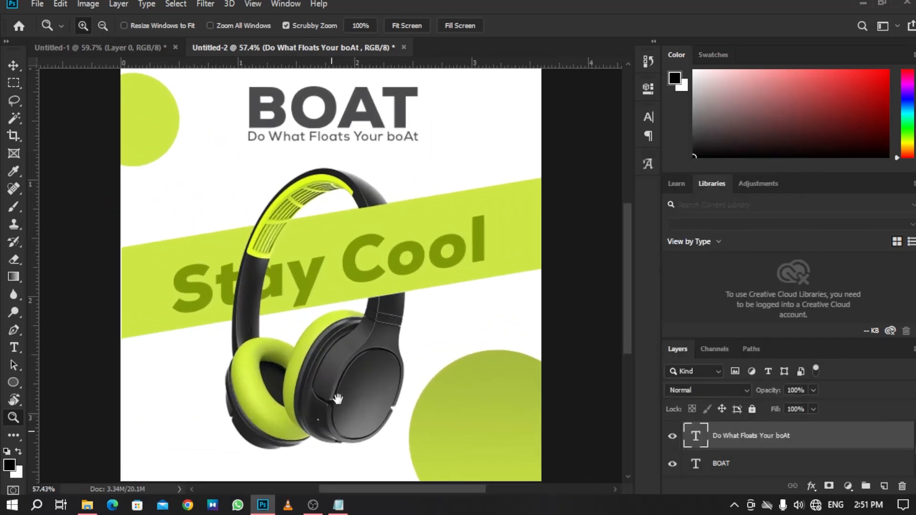
{"action": "left_click_drag", "start_coordinate": [336, 400], "coordinate": [354, 271]}
{"action": "left_click_drag", "start_coordinate": [168, 321], "coordinate": [183, 346]}
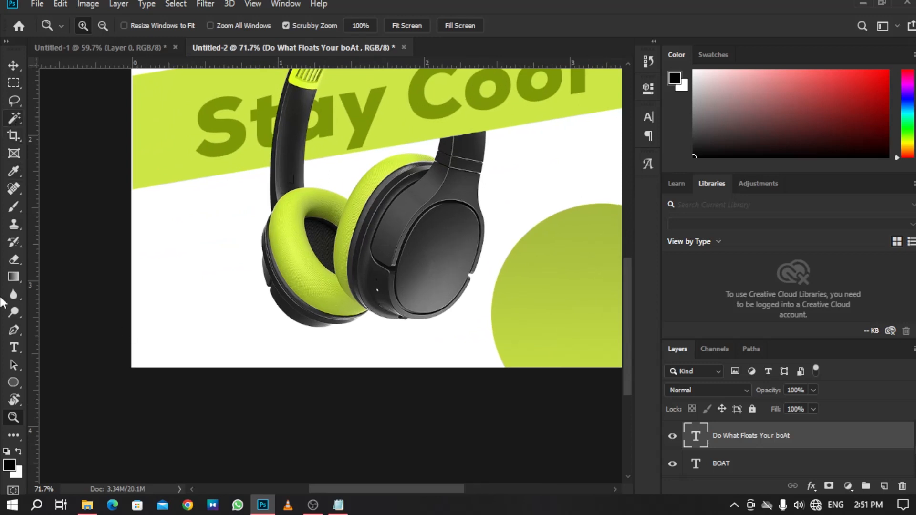
{"action": "left_click", "coordinate": [14, 347]}
{"action": "left_click_drag", "start_coordinate": [161, 275], "coordinate": [316, 356]}
{"action": "key", "text": "BackSpace"}
{"action": "key", "text": "ctrl+v"}
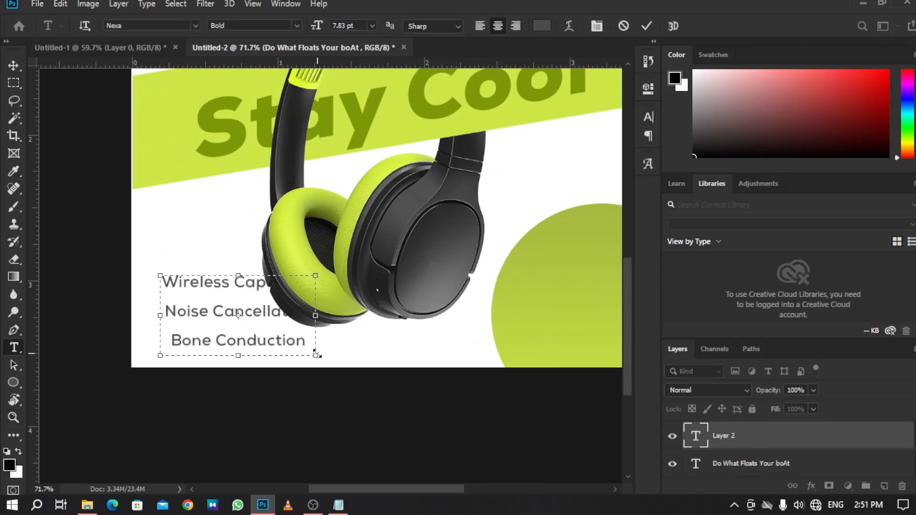
Left-align the feature text and set its size to 5.83 pt.
{"action": "key", "text": "ctrl+a"}
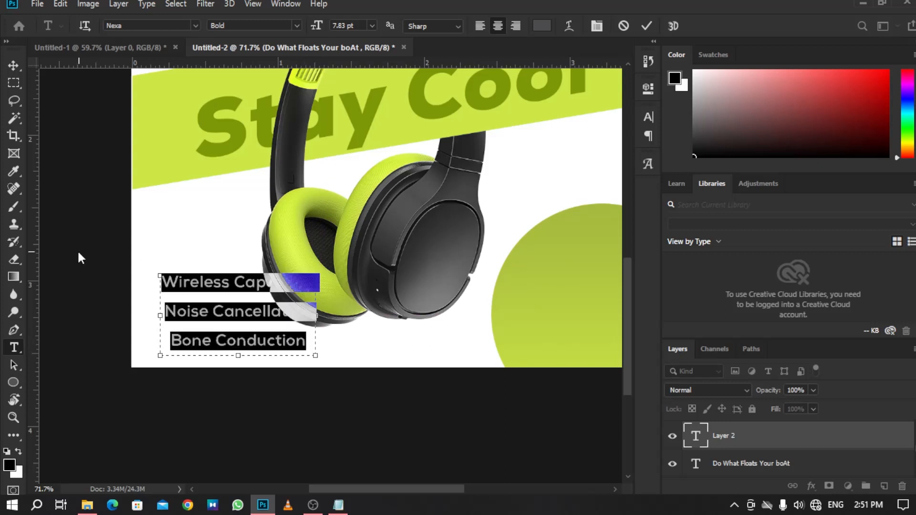
{"action": "left_click", "coordinate": [478, 26]}
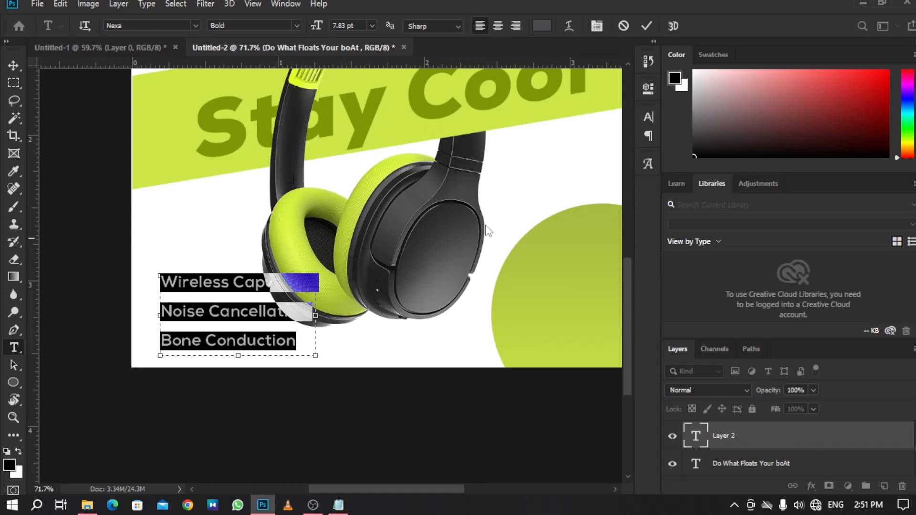
{"action": "left_click_drag", "start_coordinate": [323, 30], "coordinate": [321, 28]}
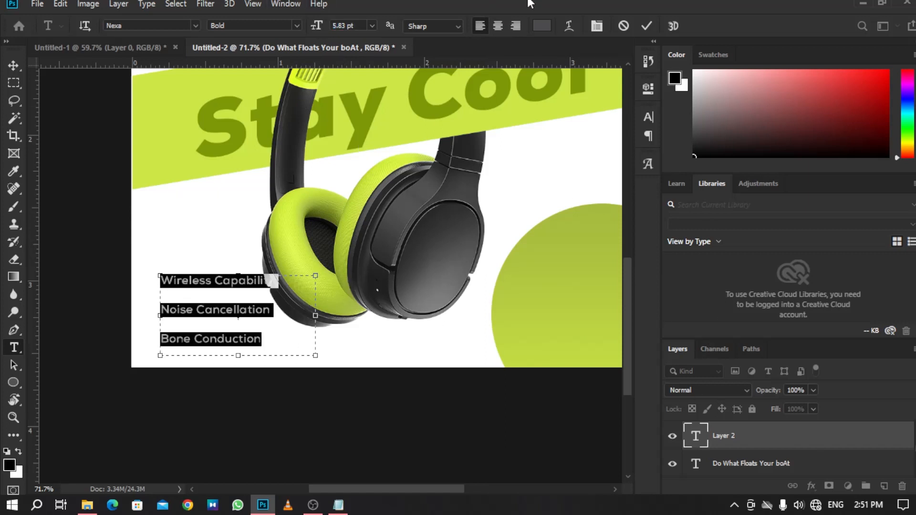
Set the feature text's leading to 10.4 pt and commit the text.
{"action": "left_click", "coordinate": [647, 116]}
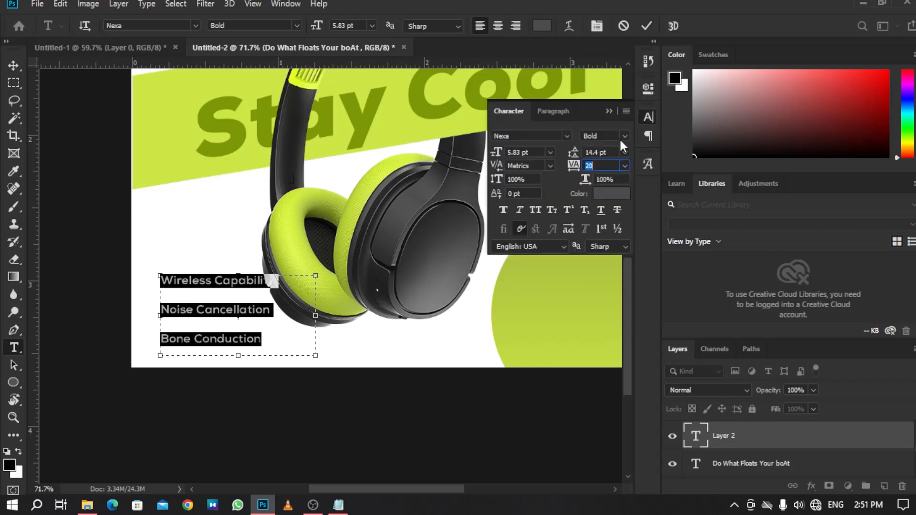
{"action": "left_click_drag", "start_coordinate": [574, 152], "coordinate": [571, 157]}
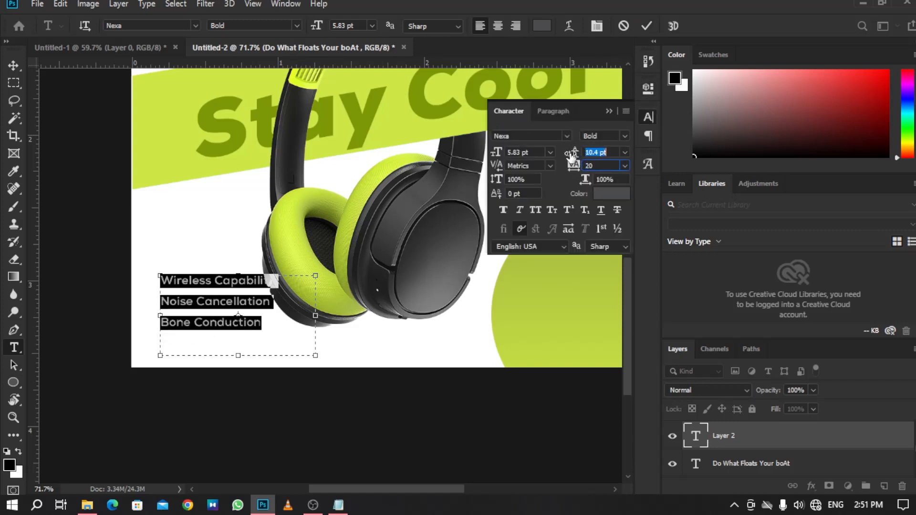
{"action": "left_click", "coordinate": [619, 114]}
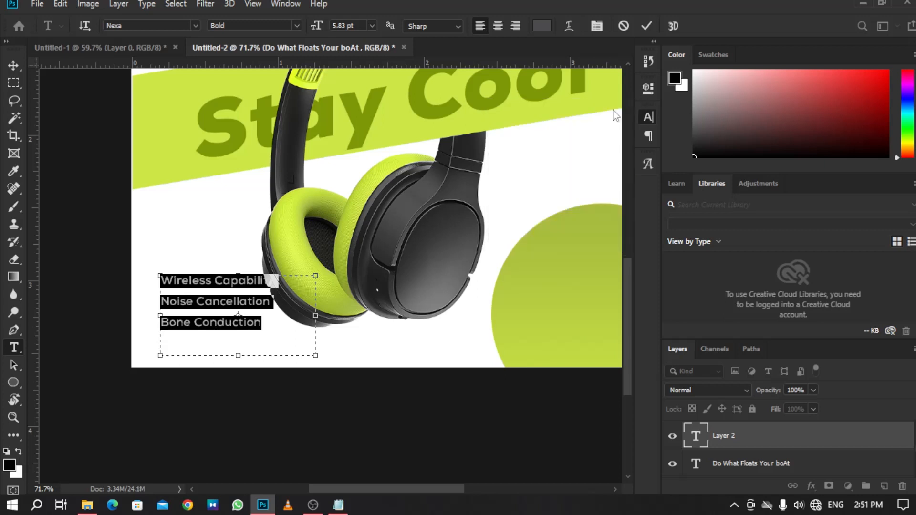
{"action": "left_click", "coordinate": [646, 26]}
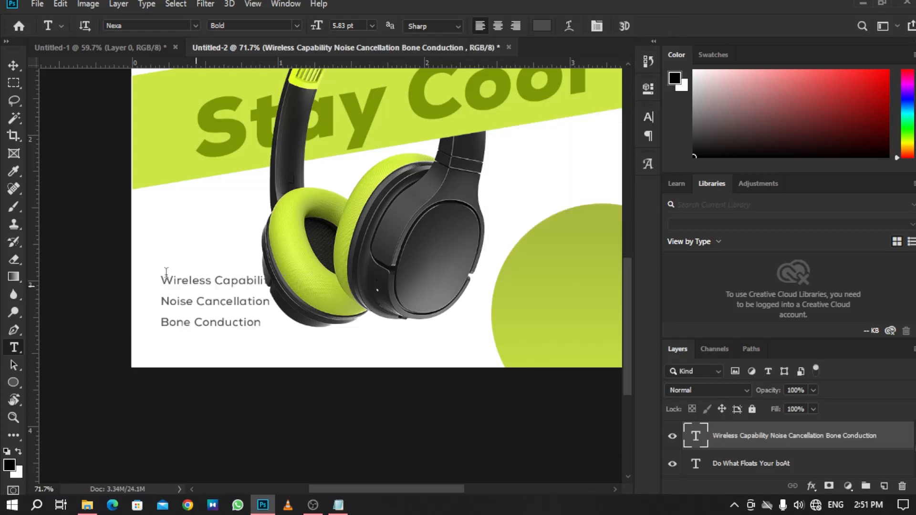
Move the feature text lower and scale it proportionally to about 93%.
{"action": "left_click", "coordinate": [19, 61]}
{"action": "left_click_drag", "start_coordinate": [215, 282], "coordinate": [204, 307]}
{"action": "key", "text": "ctrl+t"}
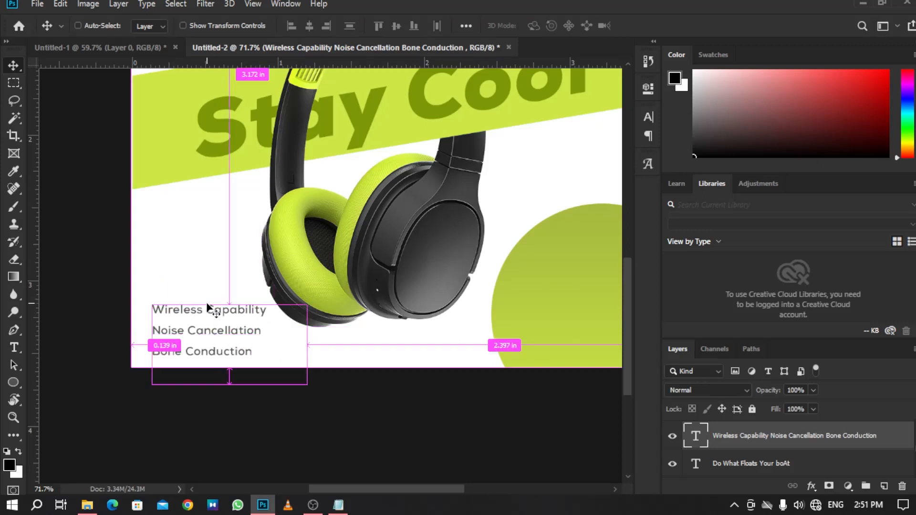
{"action": "left_click_drag", "start_coordinate": [230, 388], "coordinate": [229, 383]}
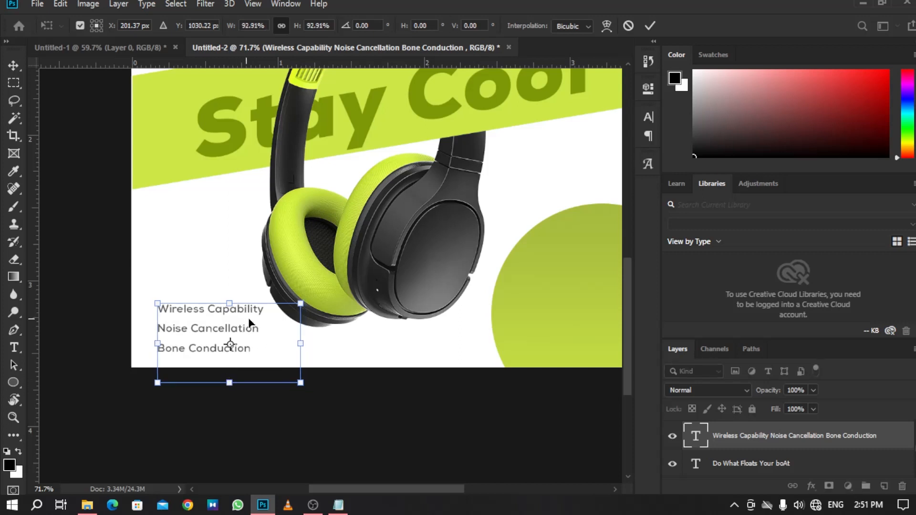
Nudge the feature text slightly right and up, then commit the transform.
{"action": "left_click_drag", "start_coordinate": [248, 316], "coordinate": [253, 317]}
{"action": "key", "text": "Up"}
{"action": "key", "text": "Up"}
{"action": "key", "text": "Left"}
{"action": "key", "text": "Left"}
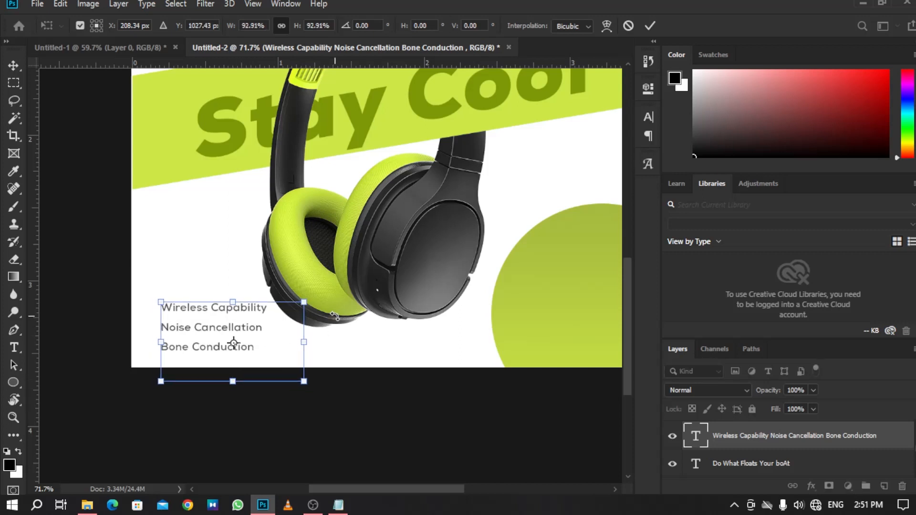
{"action": "key", "text": "Up"}
{"action": "key", "text": "Up"}
{"action": "key", "text": "Up"}
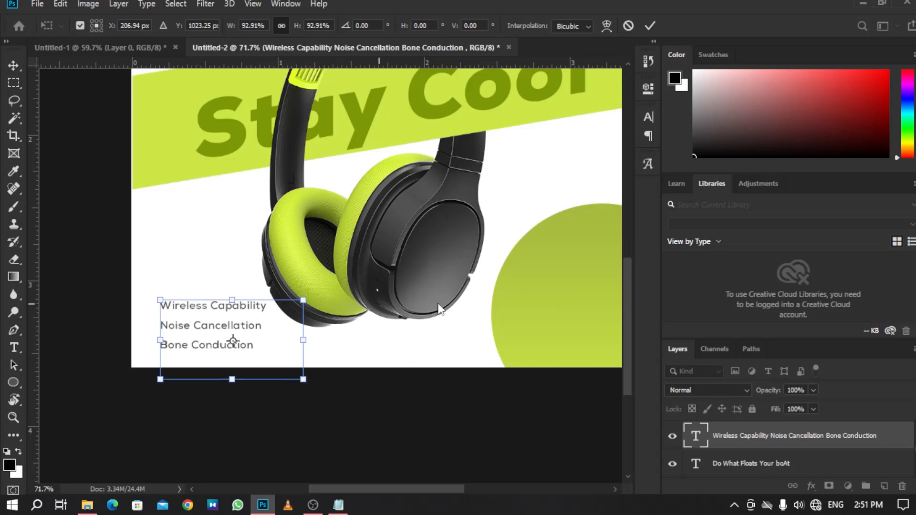
{"action": "key", "text": "Return"}
Set the feature text's leading to 8.66 pt and commit the text.
{"action": "double_click", "coordinate": [196, 345]}
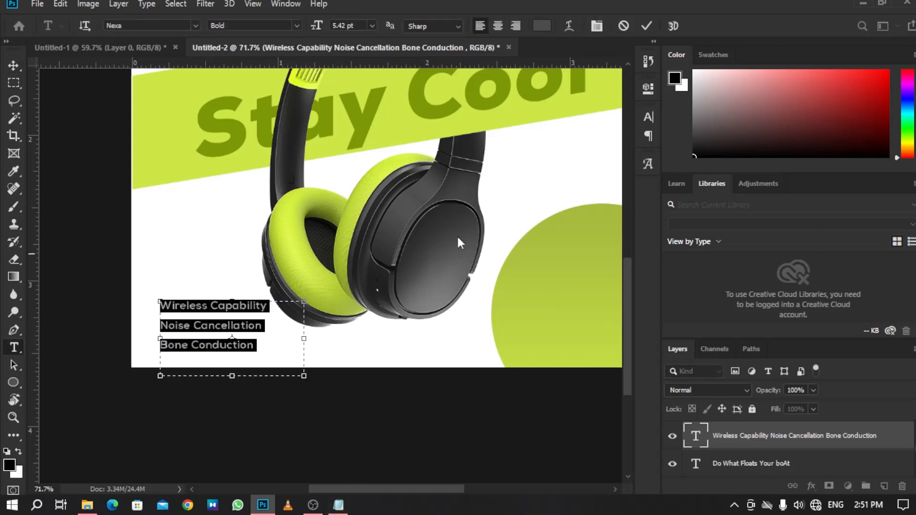
{"action": "left_click", "coordinate": [647, 116]}
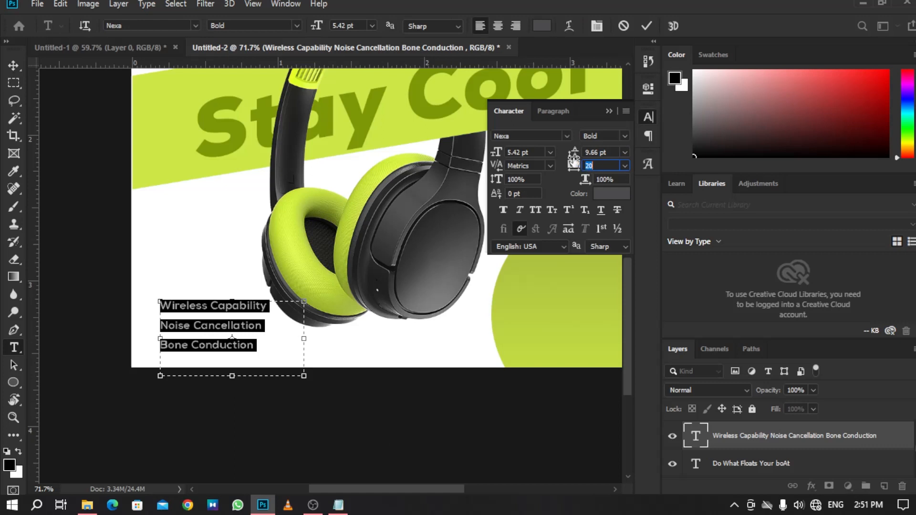
{"action": "left_click_drag", "start_coordinate": [572, 153], "coordinate": [571, 152]}
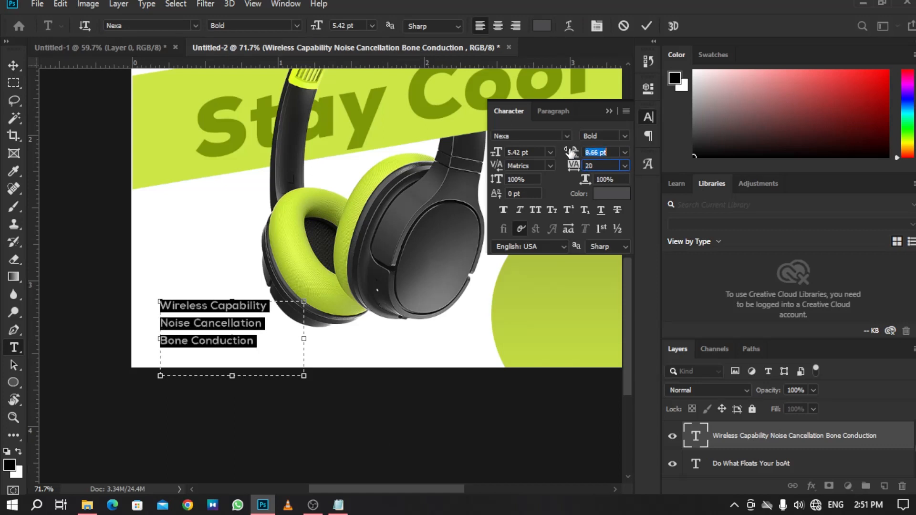
{"action": "left_click", "coordinate": [646, 25]}
{"action": "key", "text": "v"}
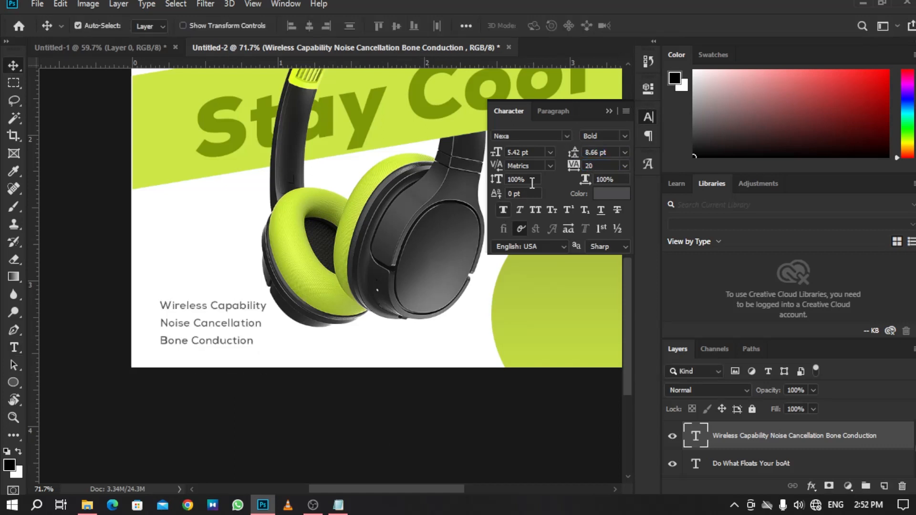
Change the feature text's color to black 000000 and commit the text.
{"action": "left_click", "coordinate": [609, 111]}
{"action": "double_click", "coordinate": [235, 323]}
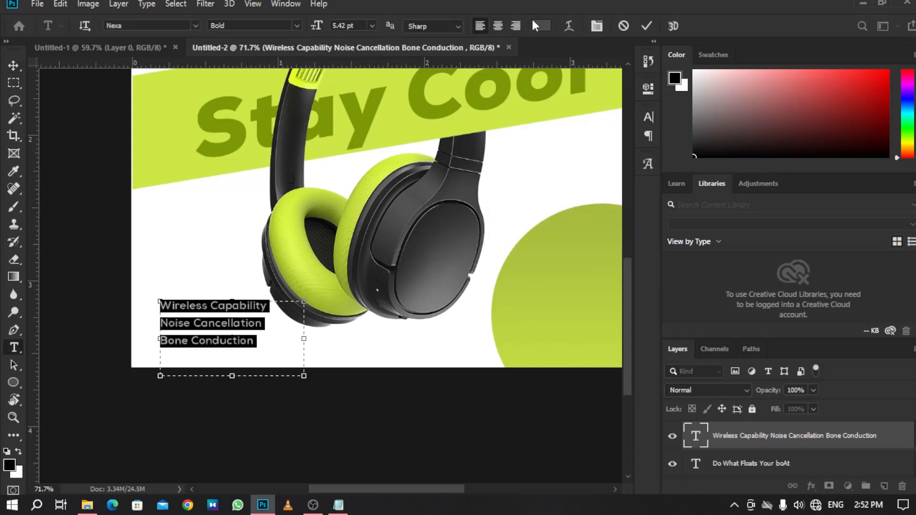
{"action": "left_click", "coordinate": [541, 26]}
{"action": "type", "text": "000000"}
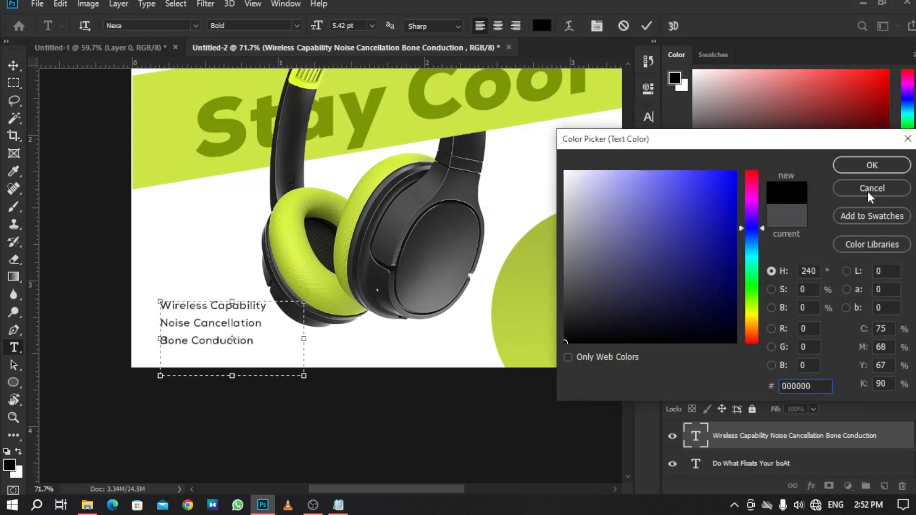
{"action": "left_click", "coordinate": [871, 165]}
{"action": "left_click", "coordinate": [19, 62]}
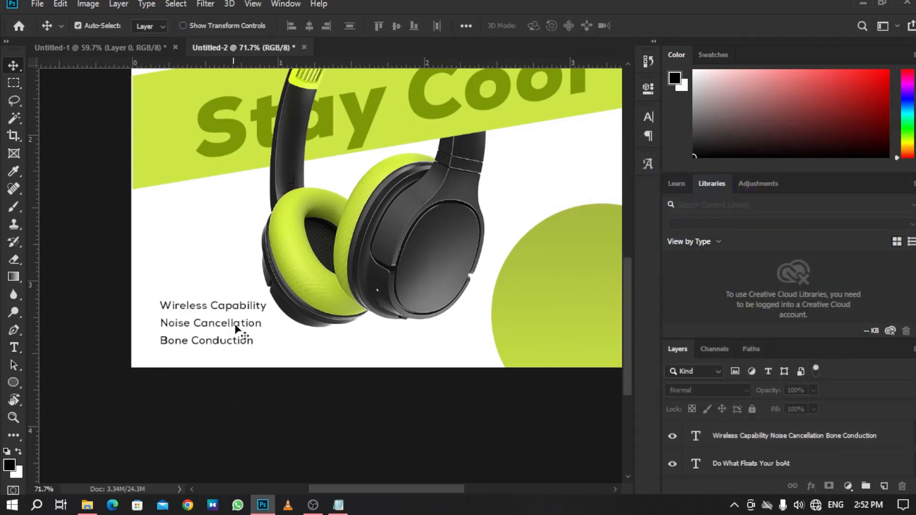
Set the tracking of the Noise Cancellation line to 40 and commit the text.
{"action": "key", "text": "z"}
{"action": "left_click_drag", "start_coordinate": [188, 315], "coordinate": [279, 363]}
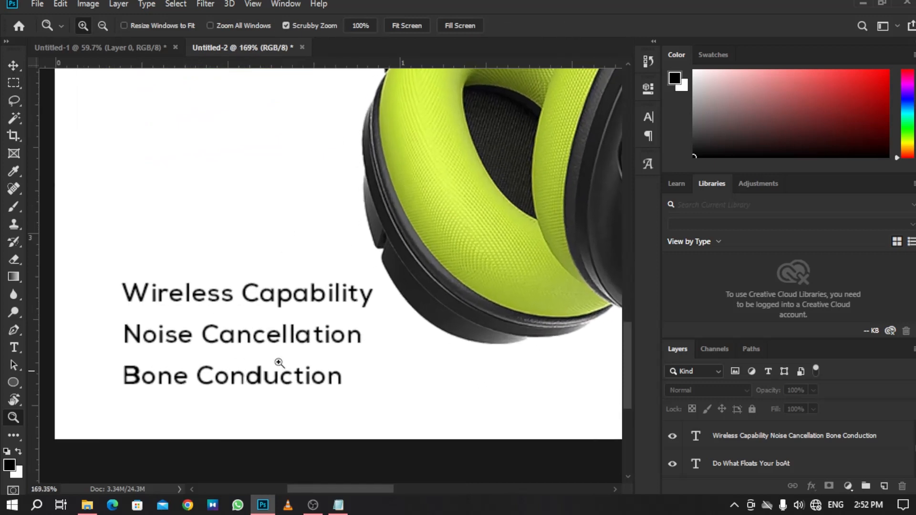
{"action": "left_click_drag", "start_coordinate": [288, 332], "coordinate": [315, 327]}
{"action": "left_click_drag", "start_coordinate": [251, 328], "coordinate": [287, 345]}
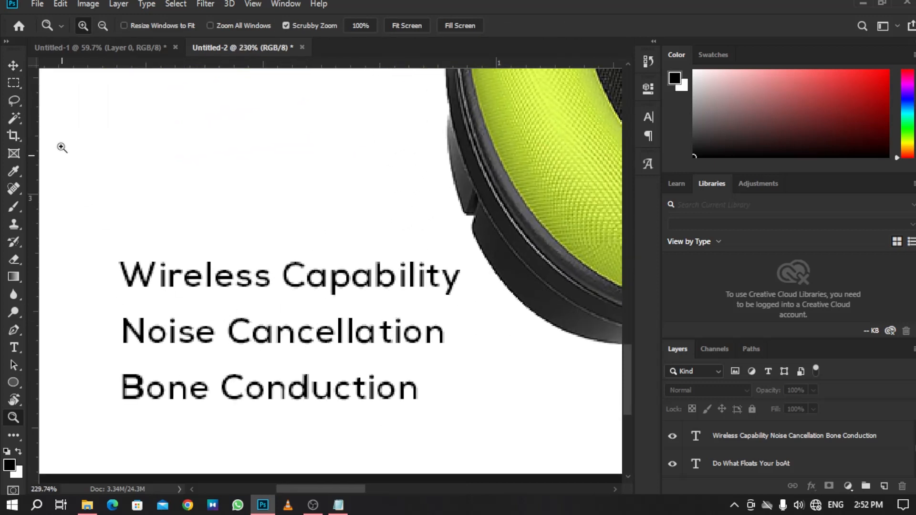
{"action": "left_click", "coordinate": [15, 67]}
{"action": "triple_click", "coordinate": [442, 332]}
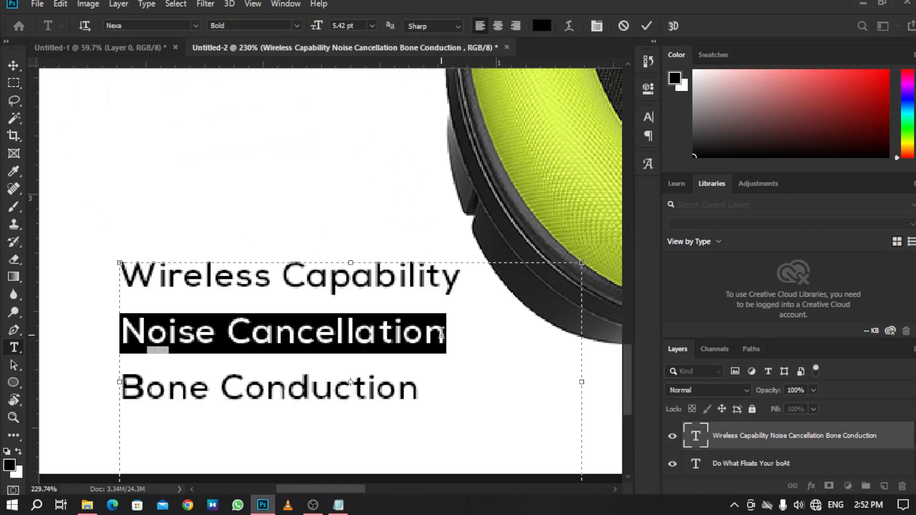
{"action": "left_click", "coordinate": [645, 120]}
{"action": "left_click", "coordinate": [574, 166]}
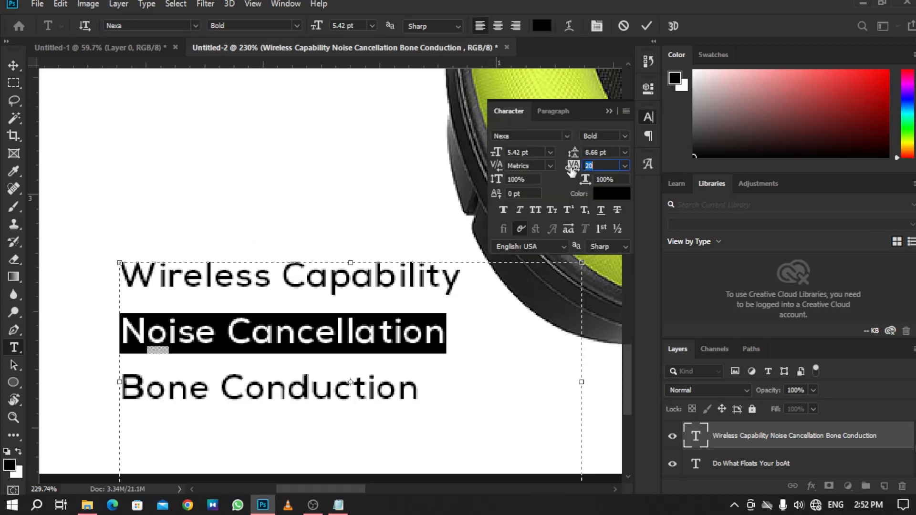
{"action": "key", "text": "Up"}
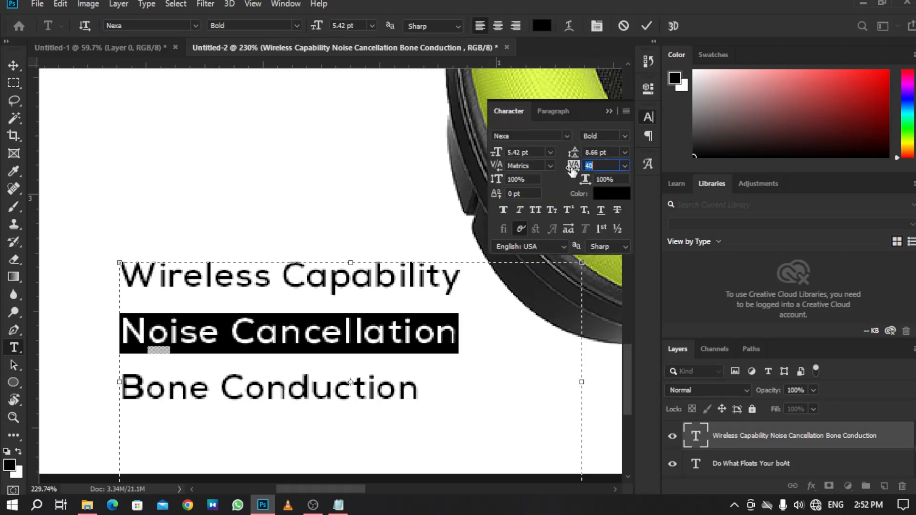
{"action": "left_click", "coordinate": [605, 112]}
{"action": "left_click", "coordinate": [647, 25]}
{"action": "key", "text": "v"}
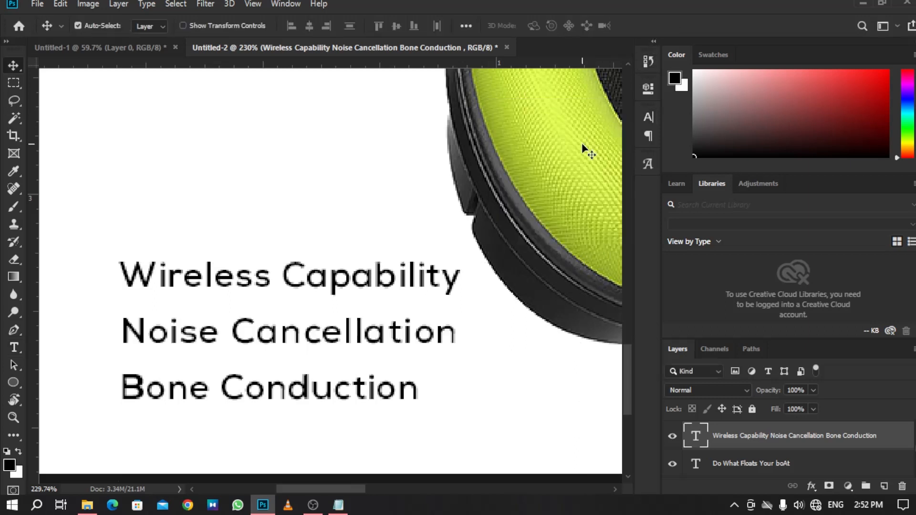
Draw a small 7 x 7 px circle as a bullet beside the Wireless Capability line on a new layer.
{"action": "key", "text": "z"}
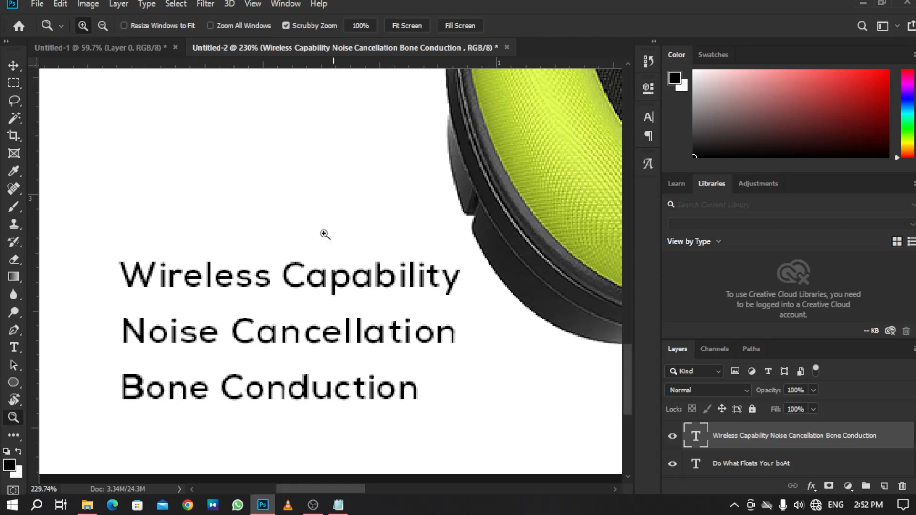
{"action": "left_click_drag", "start_coordinate": [321, 231], "coordinate": [282, 253]}
{"action": "left_click_drag", "start_coordinate": [390, 269], "coordinate": [345, 329]}
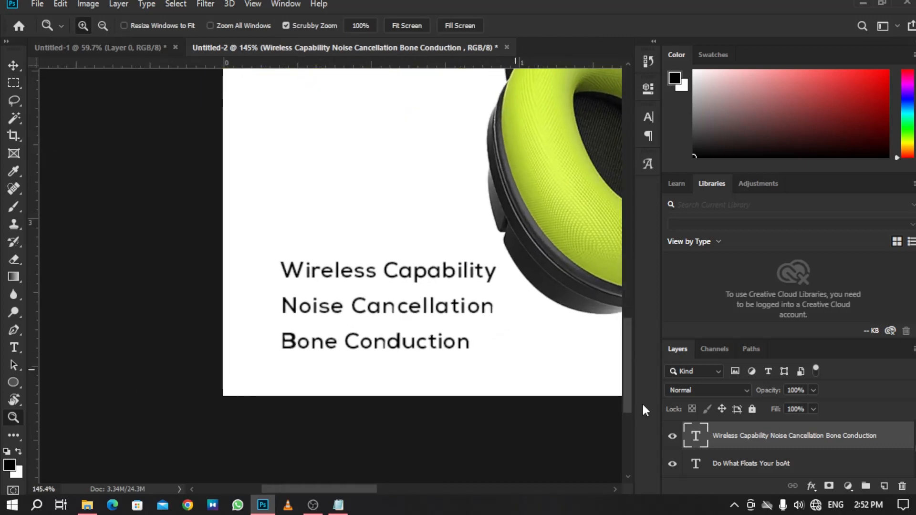
{"action": "scroll", "coordinate": [763, 446], "scroll_direction": "down", "scroll_amount": 5}
{"action": "scroll", "coordinate": [763, 445], "scroll_direction": "up", "scroll_amount": 1}
{"action": "left_click", "coordinate": [785, 436]}
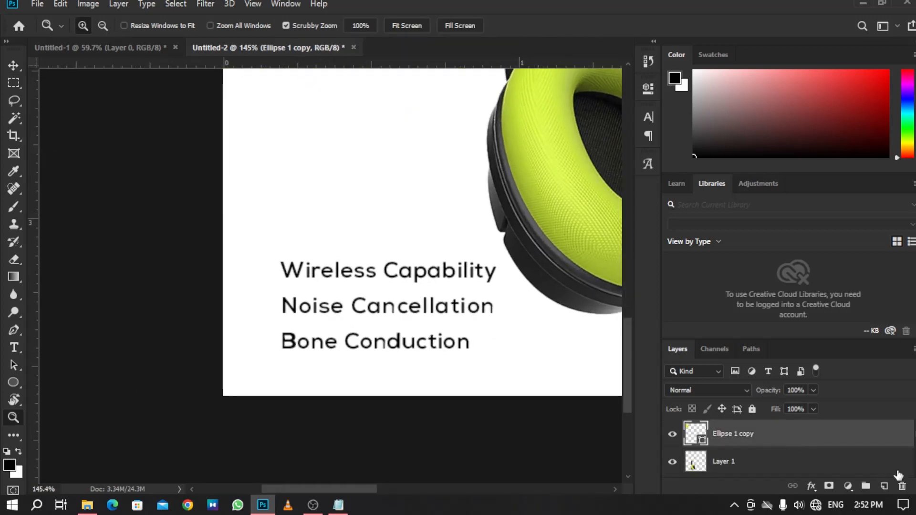
{"action": "left_click", "coordinate": [880, 505]}
{"action": "left_click", "coordinate": [880, 505]}
{"action": "left_click", "coordinate": [884, 485]}
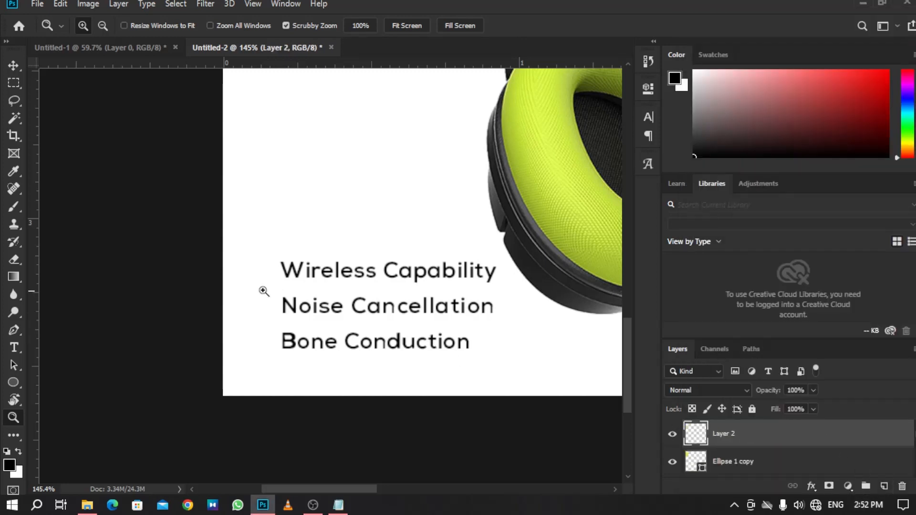
{"action": "left_click_drag", "start_coordinate": [264, 291], "coordinate": [281, 307]}
{"action": "left_click", "coordinate": [14, 382]}
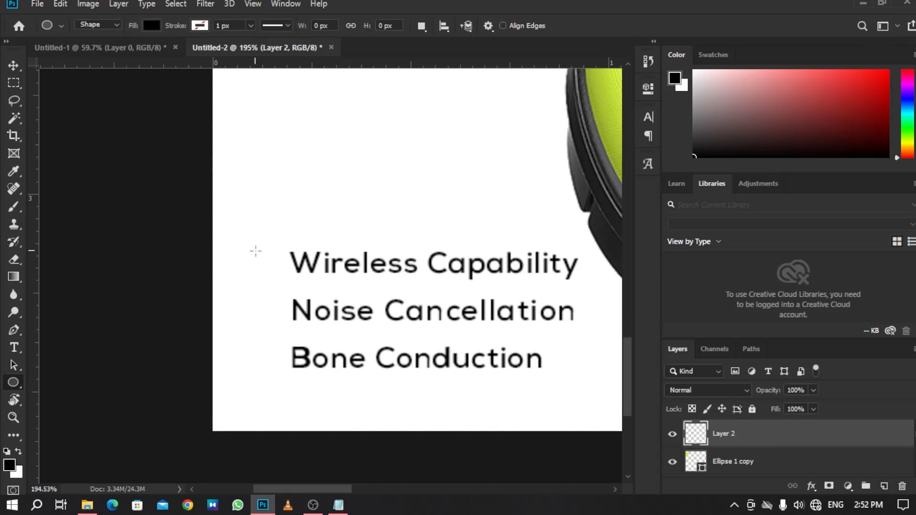
{"action": "left_click_drag", "start_coordinate": [261, 257], "coordinate": [268, 263]}
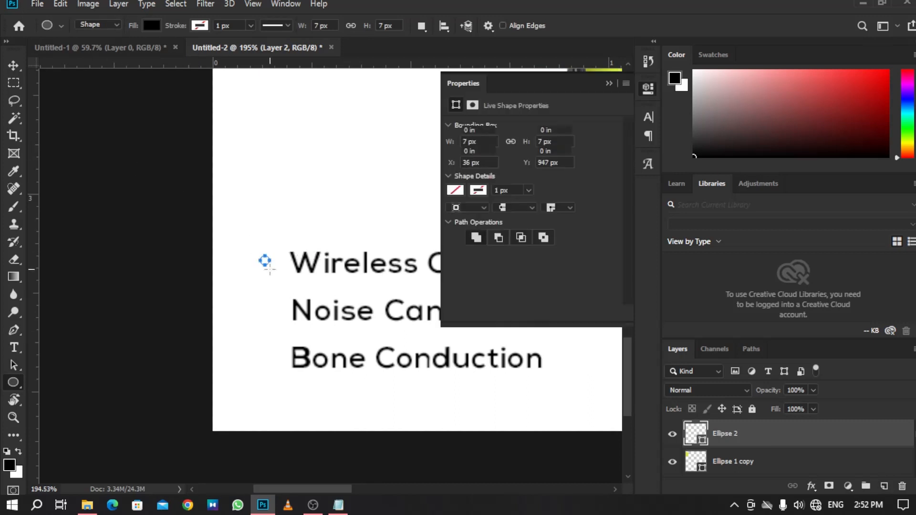
{"action": "left_click", "coordinate": [609, 83]}
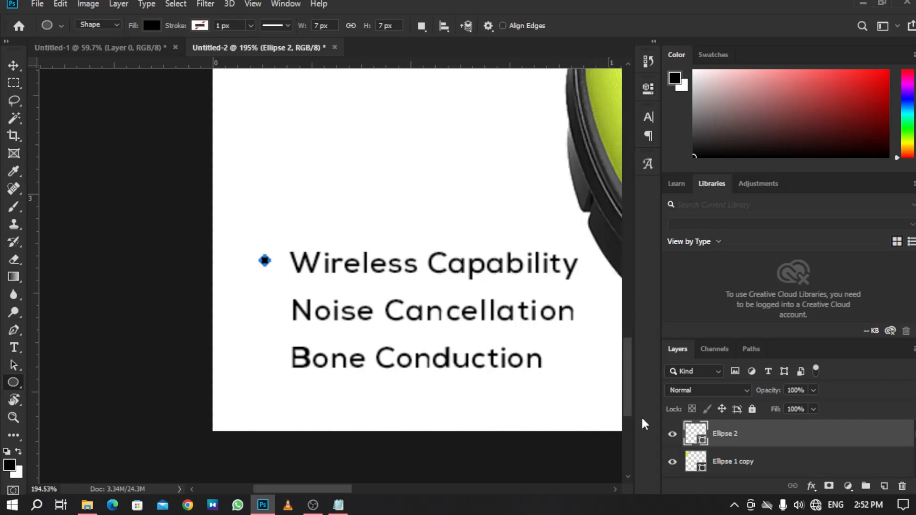
Position the bullet and duplicate it beside the Noise Cancellation and Bone Conduction lines.
{"action": "key", "text": "v"}
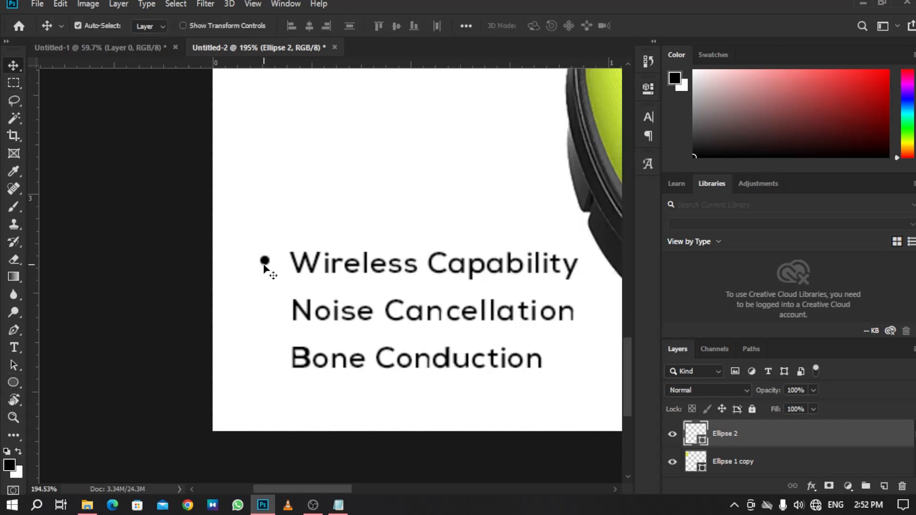
{"action": "left_click_drag", "start_coordinate": [265, 263], "coordinate": [270, 266]}
{"action": "left_click_drag", "start_coordinate": [267, 262], "coordinate": [279, 358]}
{"action": "key", "text": "z"}
{"action": "left_click_drag", "start_coordinate": [333, 330], "coordinate": [278, 320]}
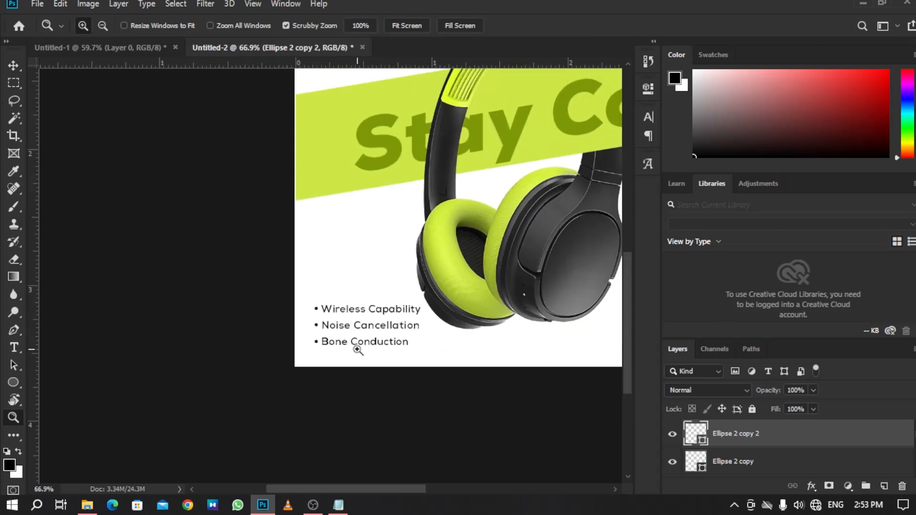
{"action": "left_click_drag", "start_coordinate": [356, 347], "coordinate": [322, 341]}
{"action": "left_click_drag", "start_coordinate": [220, 361], "coordinate": [224, 401]}
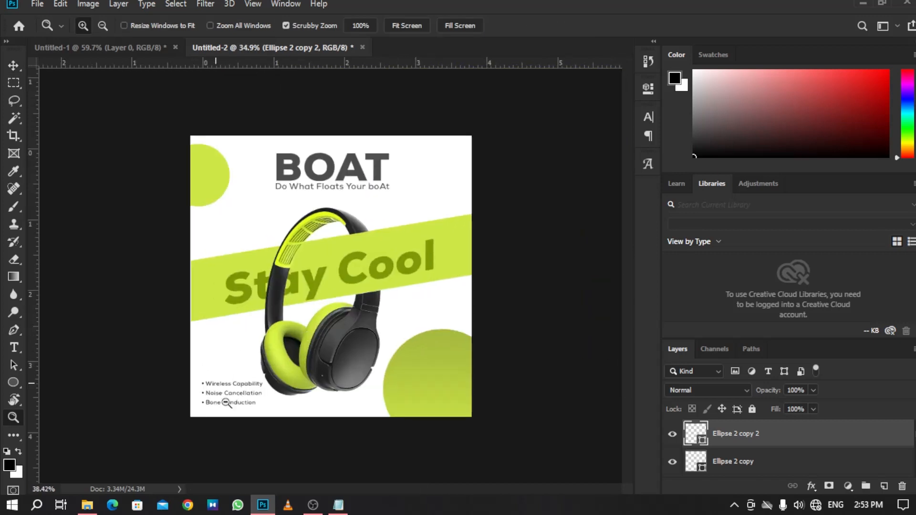
Select the three bullet layers and convert them into a single smart object.
{"action": "left_click", "coordinate": [827, 464], "text": "ctrl"}
{"action": "scroll", "coordinate": [831, 454], "scroll_direction": "down", "scroll_amount": 1}
{"action": "left_click", "coordinate": [795, 464]}
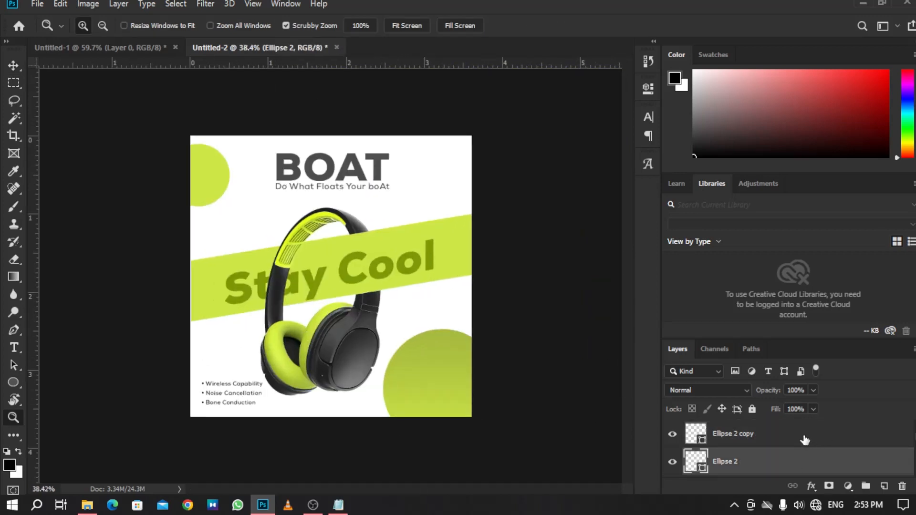
{"action": "left_click", "coordinate": [805, 439], "text": "ctrl"}
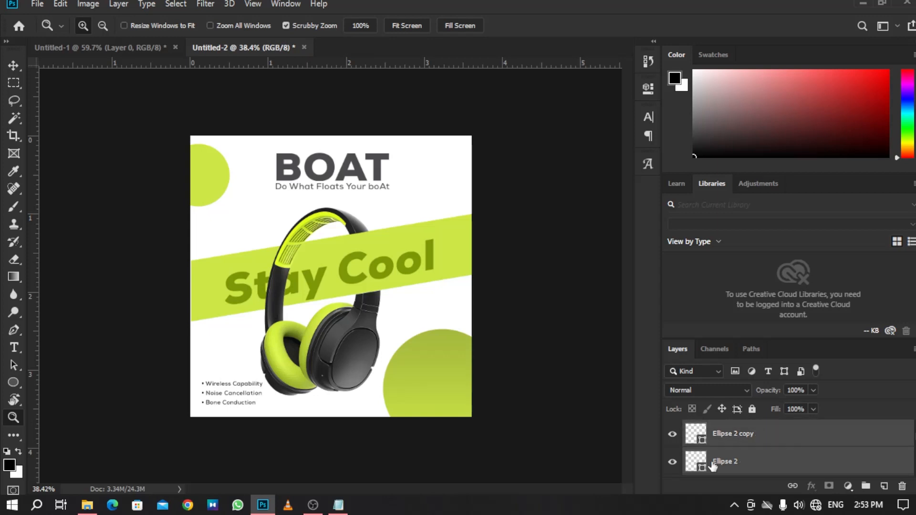
{"action": "scroll", "coordinate": [691, 457], "scroll_direction": "up", "scroll_amount": 1}
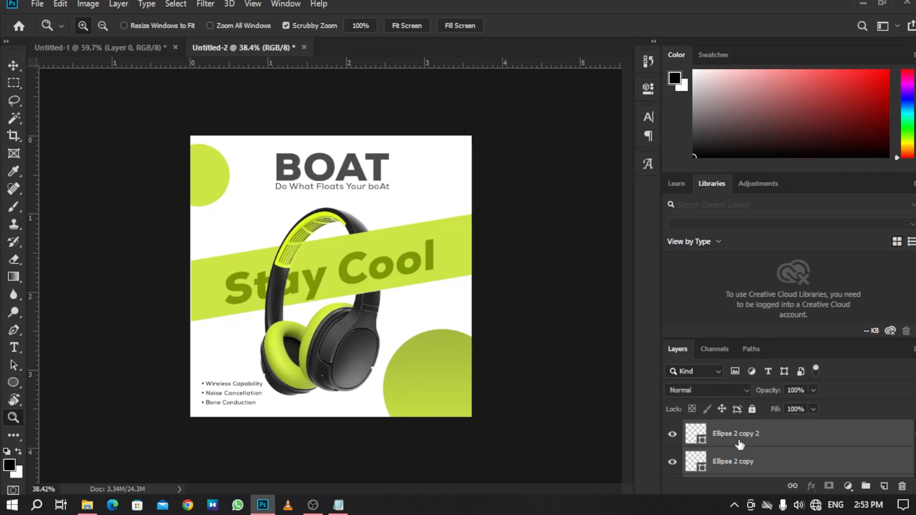
{"action": "right_click", "coordinate": [772, 431]}
{"action": "left_click", "coordinate": [678, 182]}
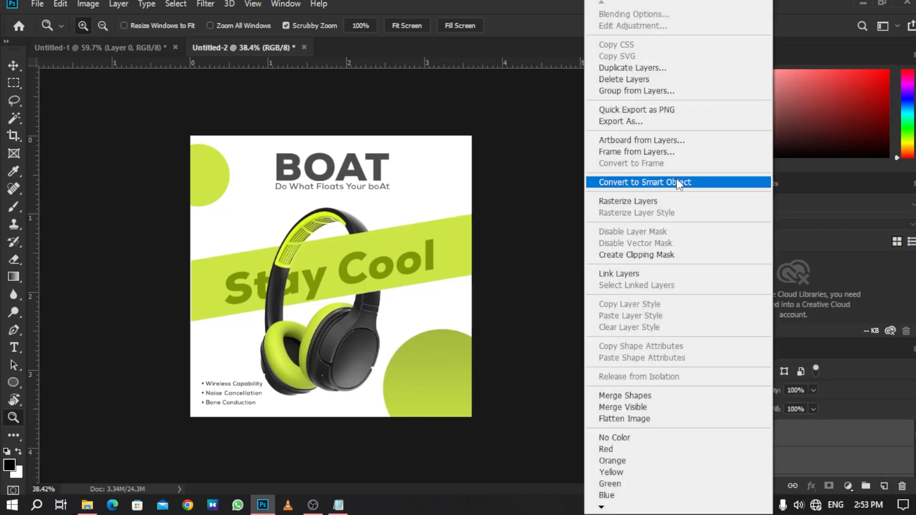
Apply a Color Overlay to the bullets using the green cce645 sampled from the poster.
{"action": "double_click", "coordinate": [828, 438]}
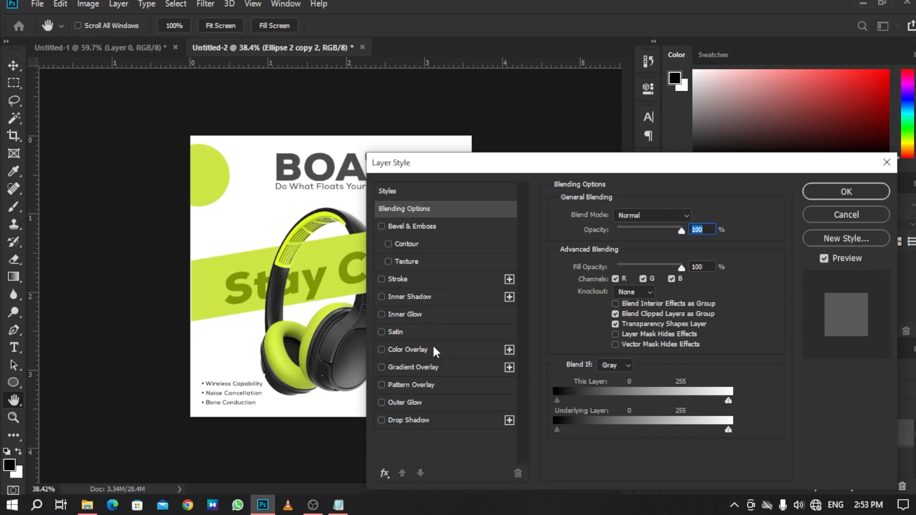
{"action": "left_click", "coordinate": [408, 349]}
{"action": "left_click", "coordinate": [703, 218]}
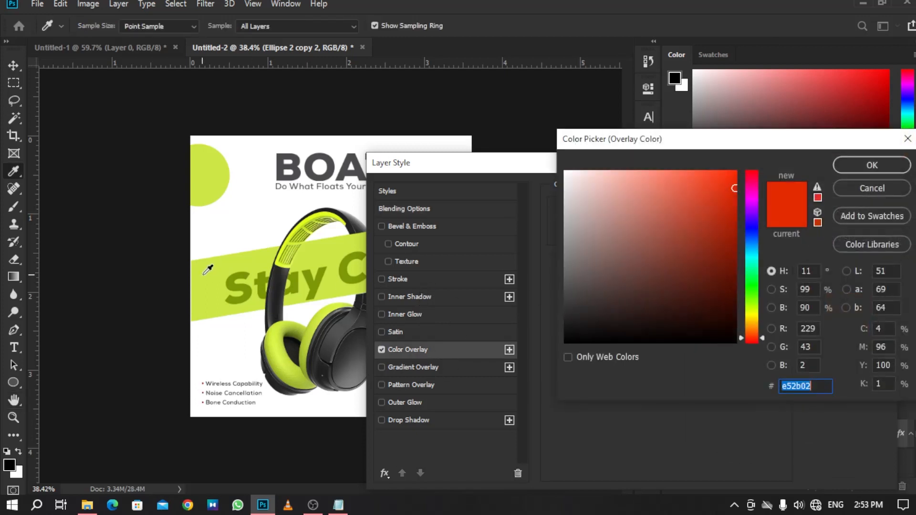
{"action": "left_click", "coordinate": [207, 271]}
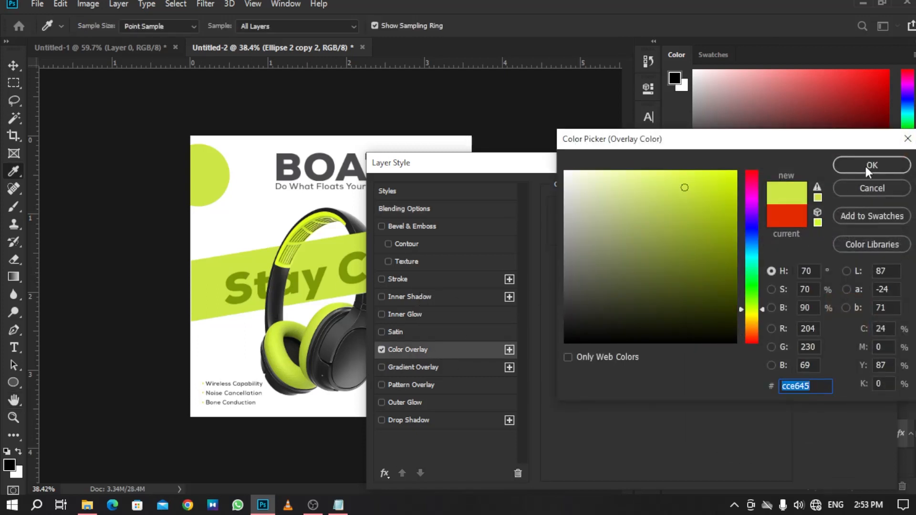
{"action": "left_click", "coordinate": [865, 167]}
{"action": "left_click", "coordinate": [847, 192]}
Copy the line 20 hours of playtime from the details Notepad file.
{"action": "key", "text": "z"}
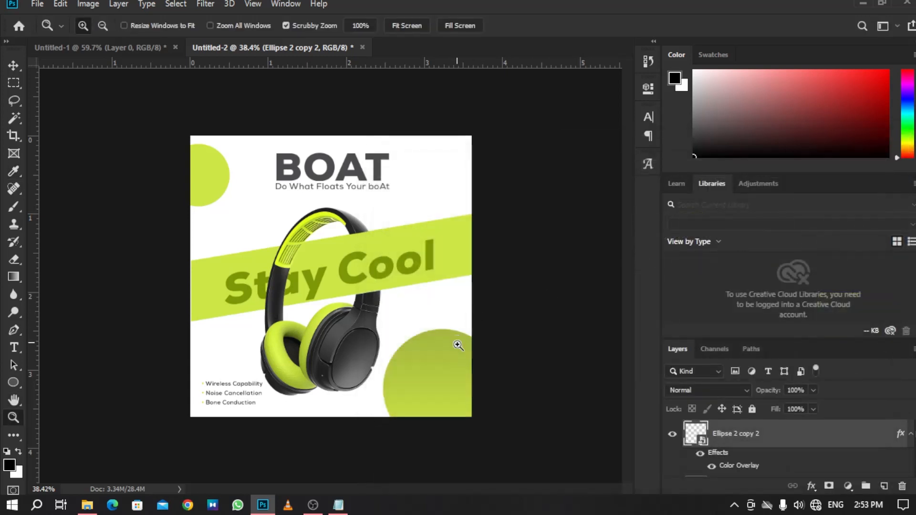
{"action": "left_click_drag", "start_coordinate": [458, 345], "coordinate": [468, 385]}
{"action": "left_click", "coordinate": [338, 504]}
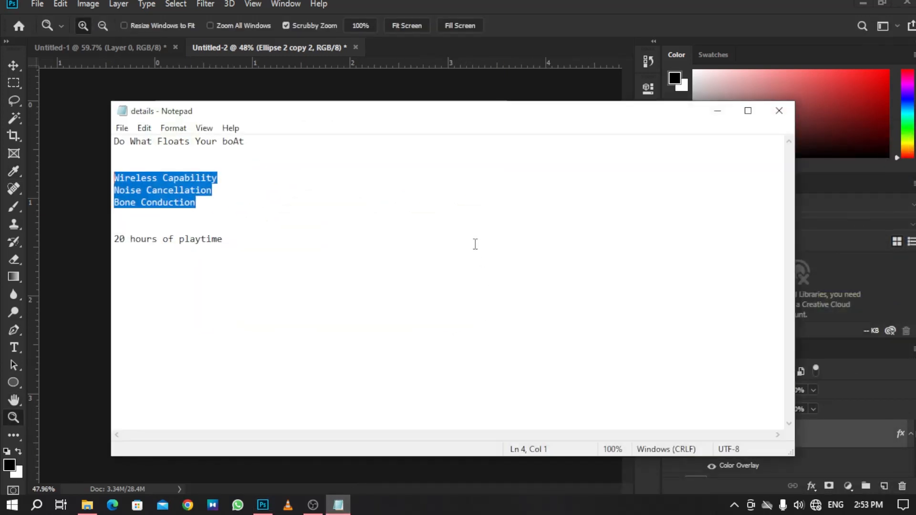
{"action": "left_click_drag", "start_coordinate": [115, 239], "coordinate": [235, 243]}
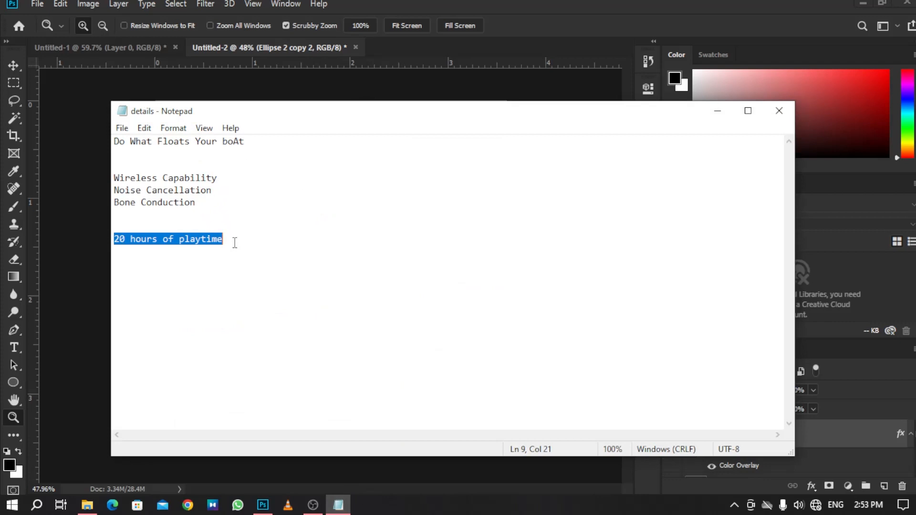
{"action": "right_click", "coordinate": [179, 245]}
{"action": "left_click", "coordinate": [238, 288]}
{"action": "left_click", "coordinate": [716, 111]}
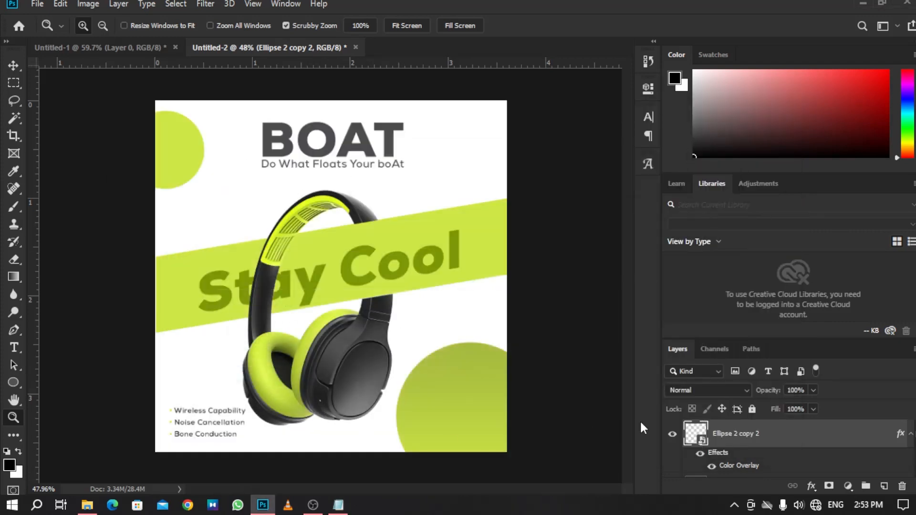
Create a text box inside the lower-right green circle and paste the playtime text.
{"action": "left_click", "coordinate": [14, 347]}
{"action": "left_click_drag", "start_coordinate": [410, 383], "coordinate": [491, 435]}
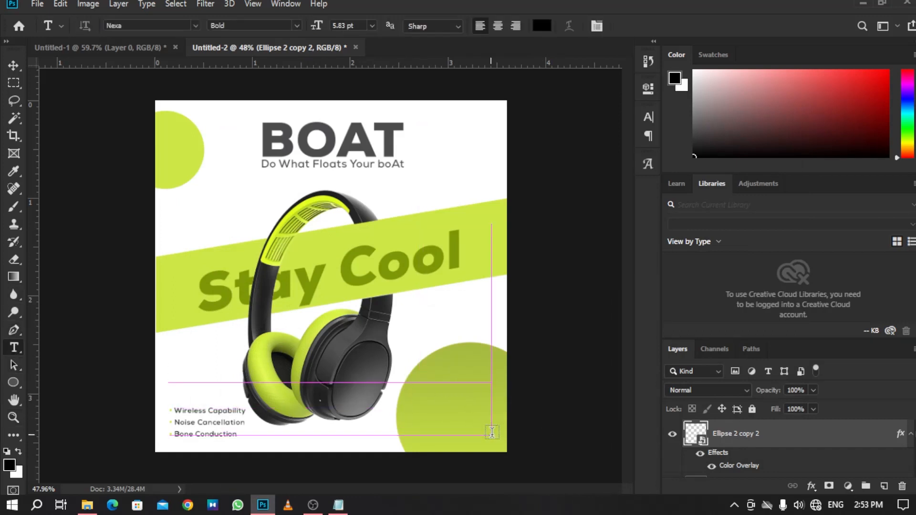
{"action": "key", "text": "BackSpace"}
{"action": "key", "text": "ctrl+v"}
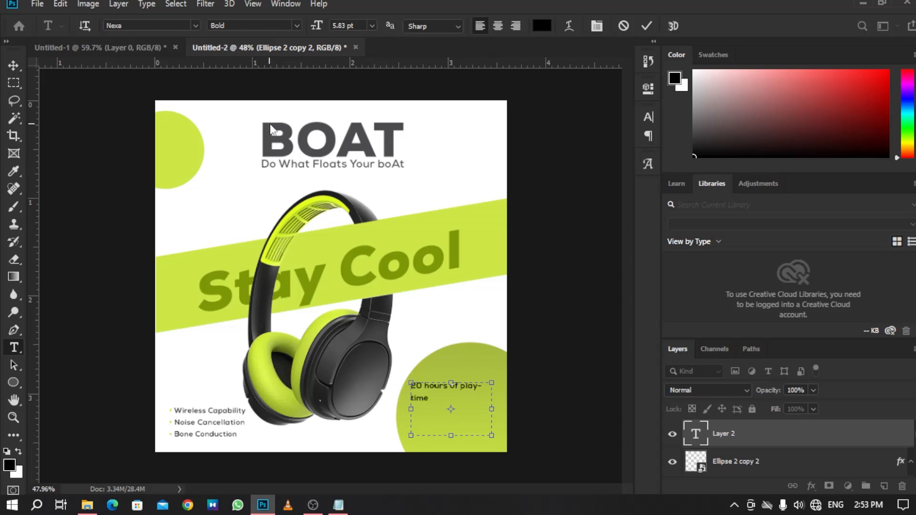
Select all of the playtime text and set its font size to 12.83 pt.
{"action": "key", "text": "ctrl+a"}
{"action": "left_click_drag", "start_coordinate": [310, 27], "coordinate": [316, 29]}
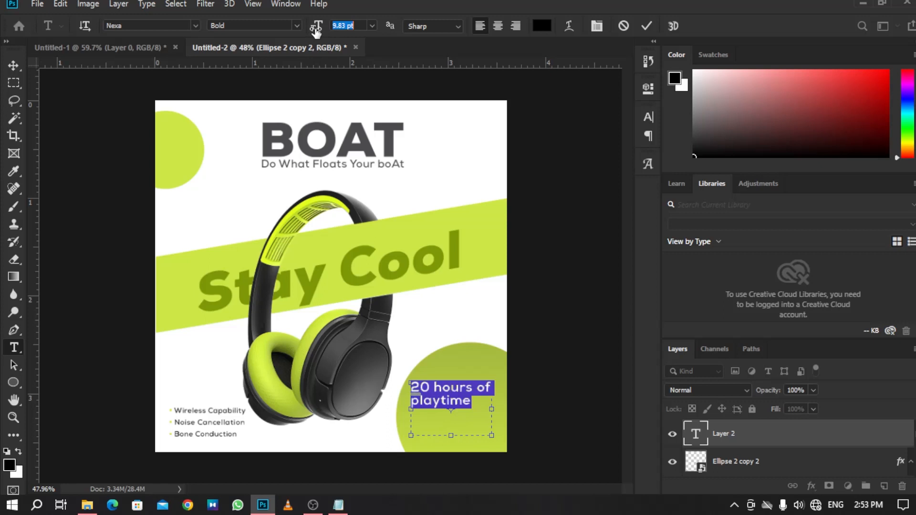
{"action": "left_click_drag", "start_coordinate": [471, 401], "coordinate": [389, 397]}
{"action": "left_click_drag", "start_coordinate": [315, 27], "coordinate": [317, 29]}
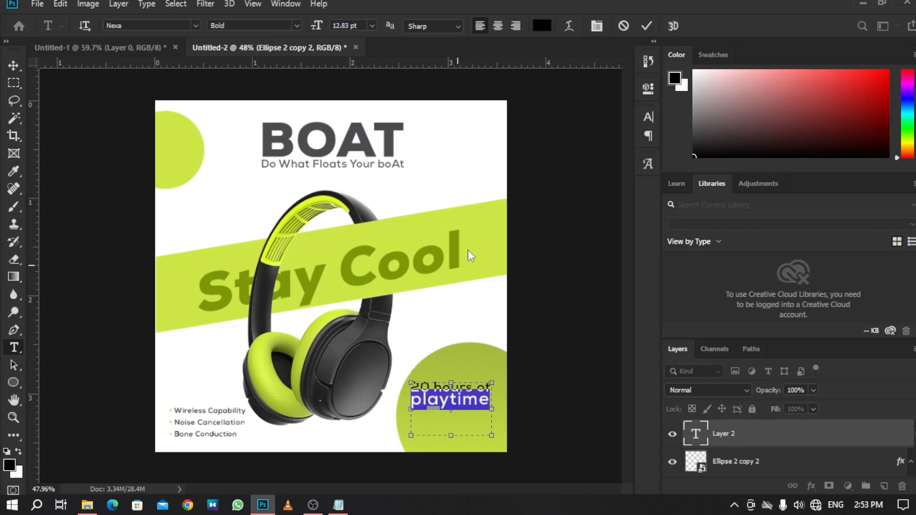
Set the playtime text's leading to 13.32 pt and commit the text.
{"action": "left_click", "coordinate": [645, 116]}
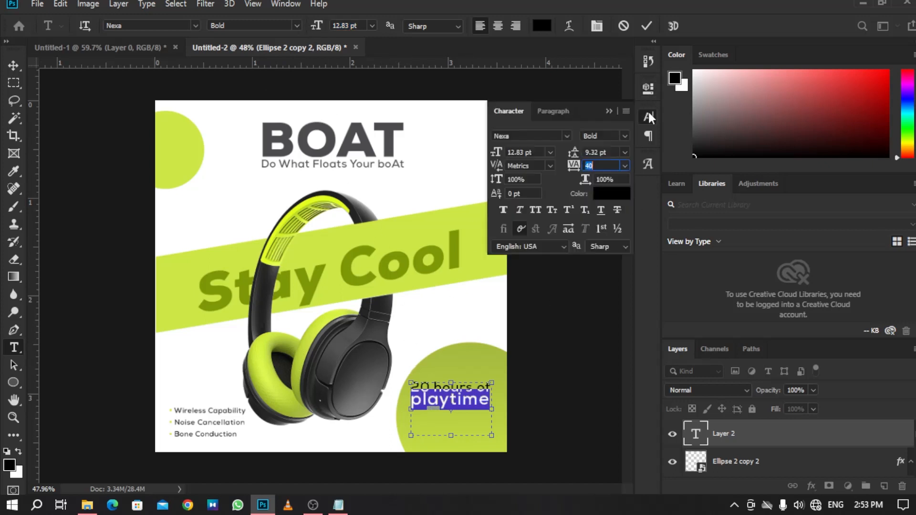
{"action": "left_click_drag", "start_coordinate": [571, 152], "coordinate": [628, 125]}
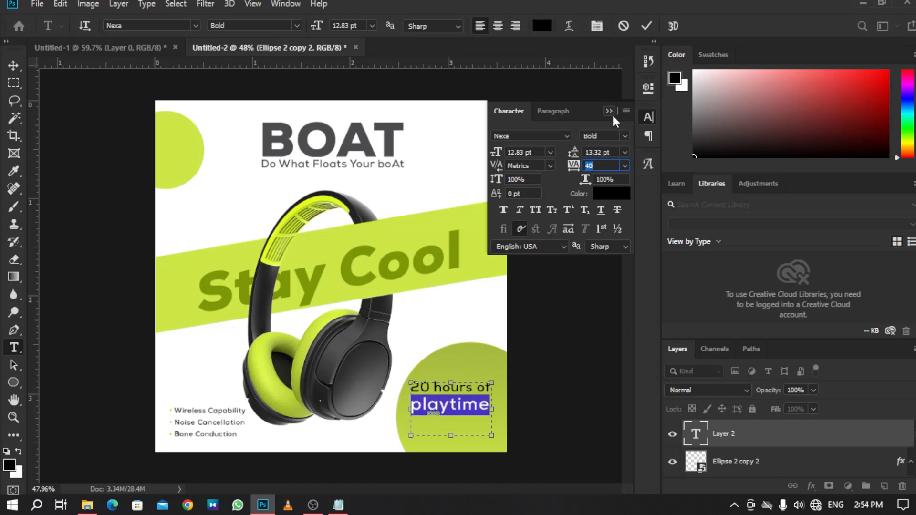
{"action": "left_click", "coordinate": [610, 111]}
{"action": "left_click", "coordinate": [646, 26]}
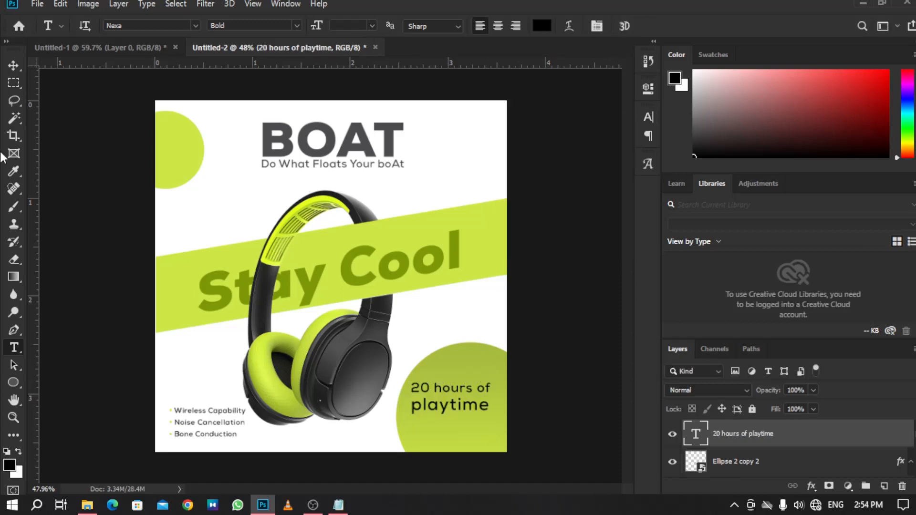
Scale the playtime text to about 83% and reposition it within the green circle.
{"action": "left_click", "coordinate": [18, 68]}
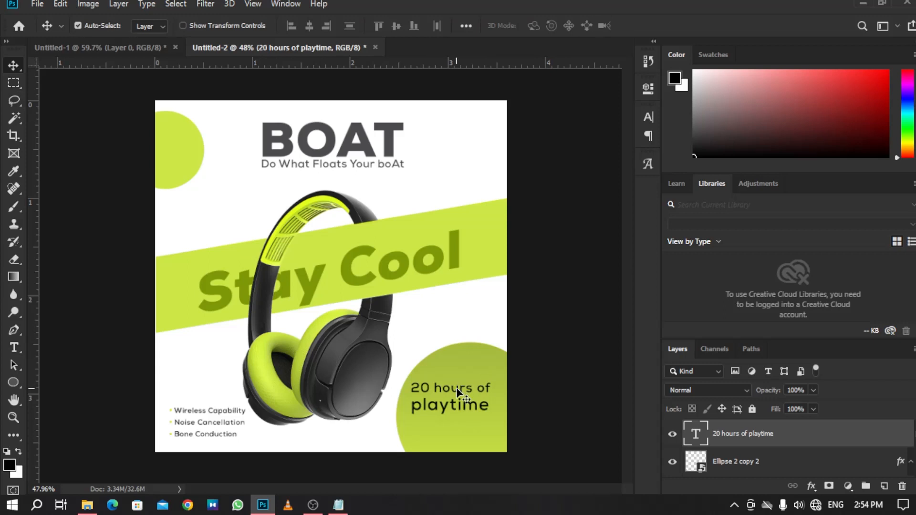
{"action": "left_click_drag", "start_coordinate": [454, 390], "coordinate": [463, 398]}
{"action": "key", "text": "ctrl"}
{"action": "key", "text": "ctrl+t"}
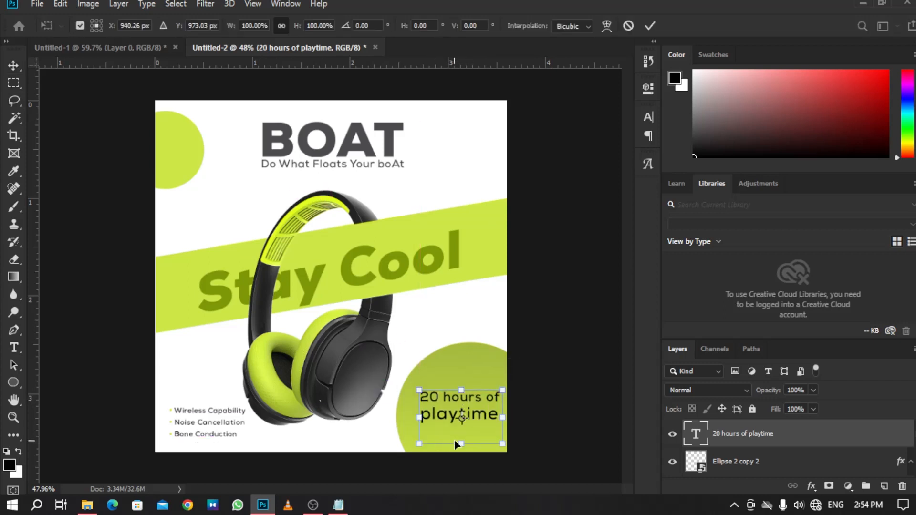
{"action": "left_click_drag", "start_coordinate": [455, 439], "coordinate": [452, 435]}
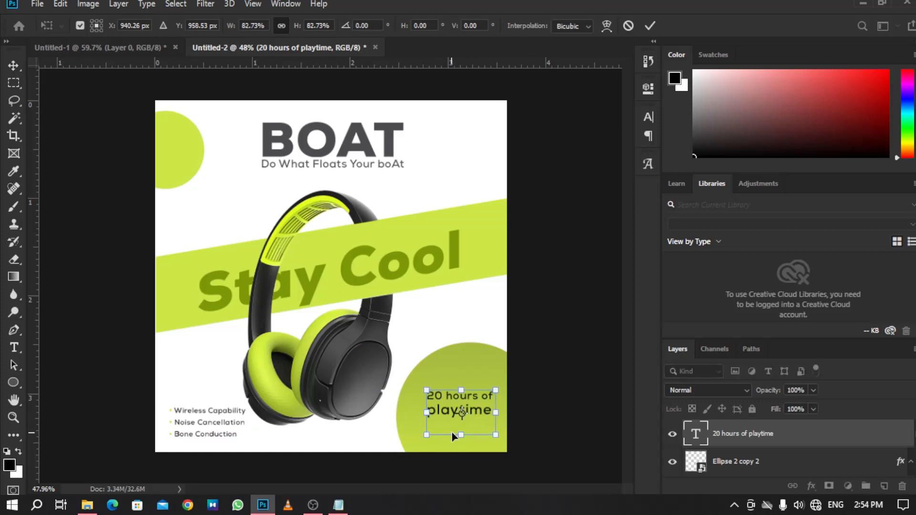
{"action": "key", "text": "Return"}
{"action": "left_click_drag", "start_coordinate": [474, 397], "coordinate": [477, 400]}
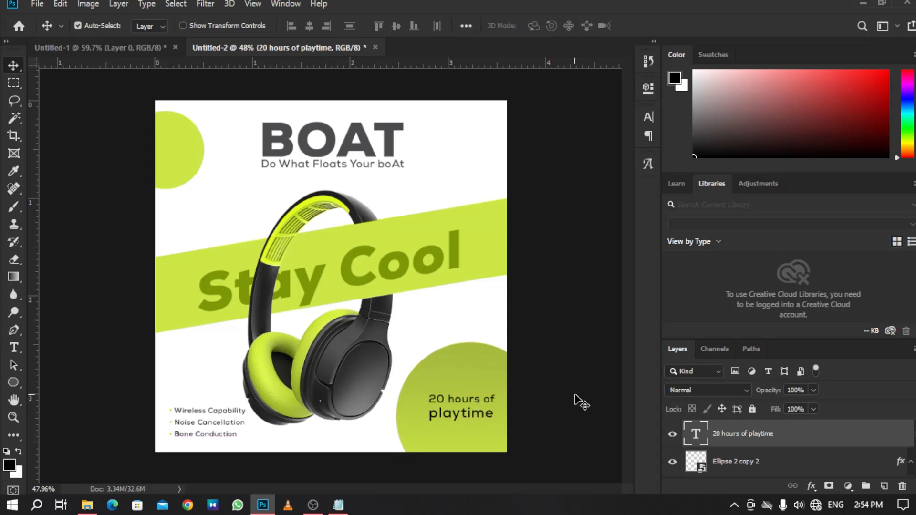
Add a Hue/Saturation adjustment layer at the top of the layer stack.
{"action": "key", "text": "z"}
{"action": "left_click_drag", "start_coordinate": [510, 344], "coordinate": [308, 305]}
{"action": "key", "text": "f"}
{"action": "key", "text": "space"}
{"action": "left_click_drag", "start_coordinate": [557, 281], "coordinate": [405, 289]}
{"action": "left_click_drag", "start_coordinate": [405, 289], "coordinate": [441, 289]}
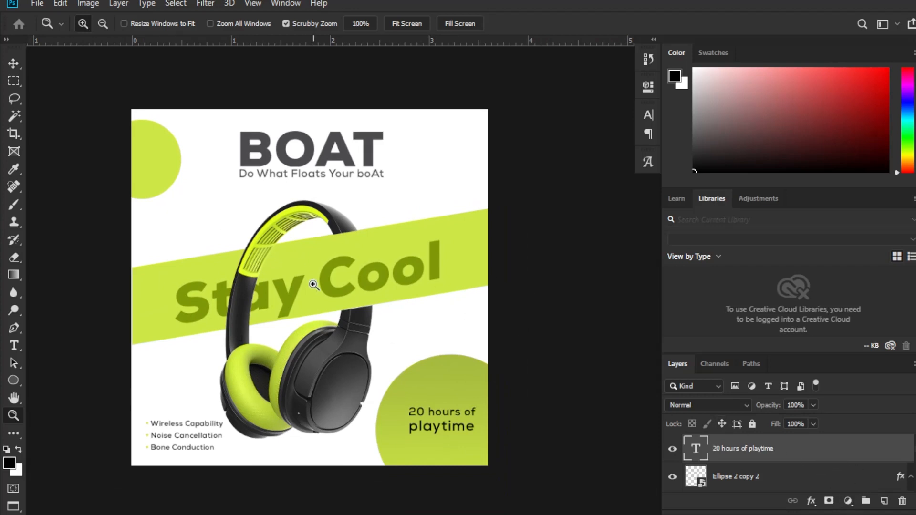
{"action": "left_click_drag", "start_coordinate": [313, 285], "coordinate": [392, 335]}
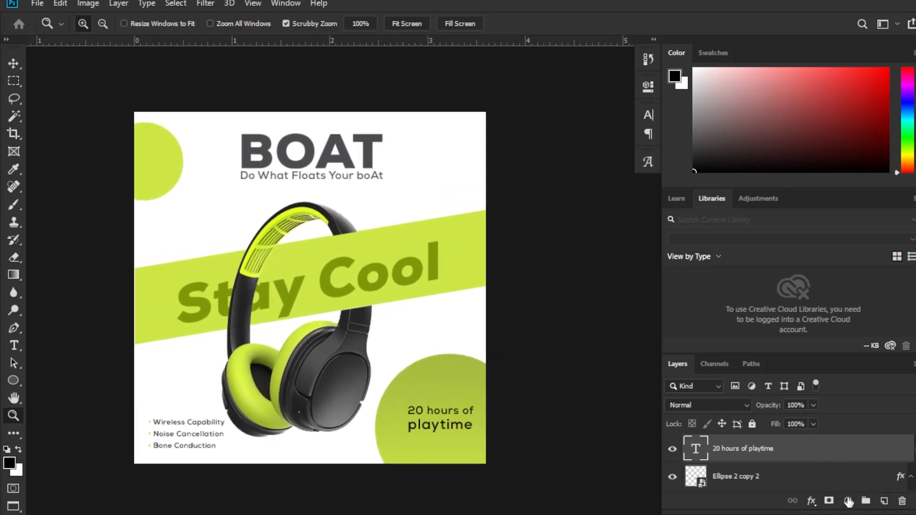
{"action": "left_click", "coordinate": [847, 500]}
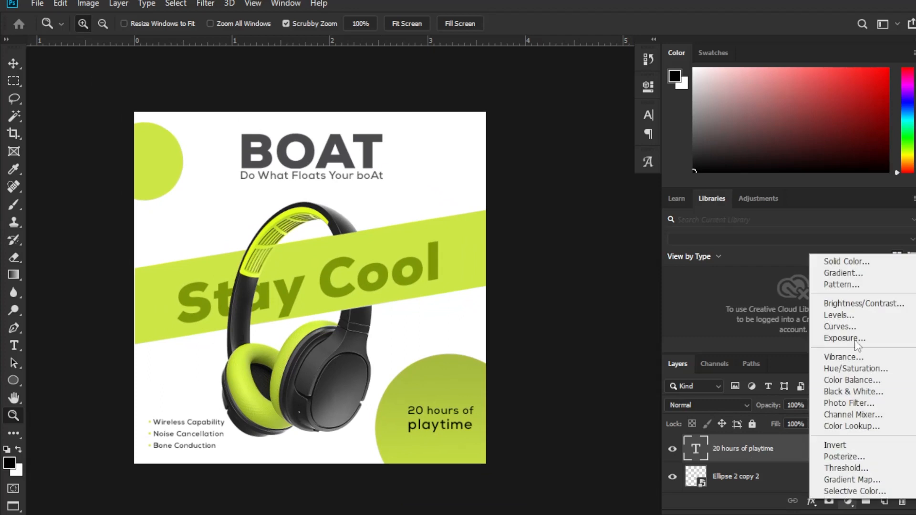
{"action": "left_click", "coordinate": [865, 371]}
{"action": "left_click_drag", "start_coordinate": [530, 178], "coordinate": [508, 214]}
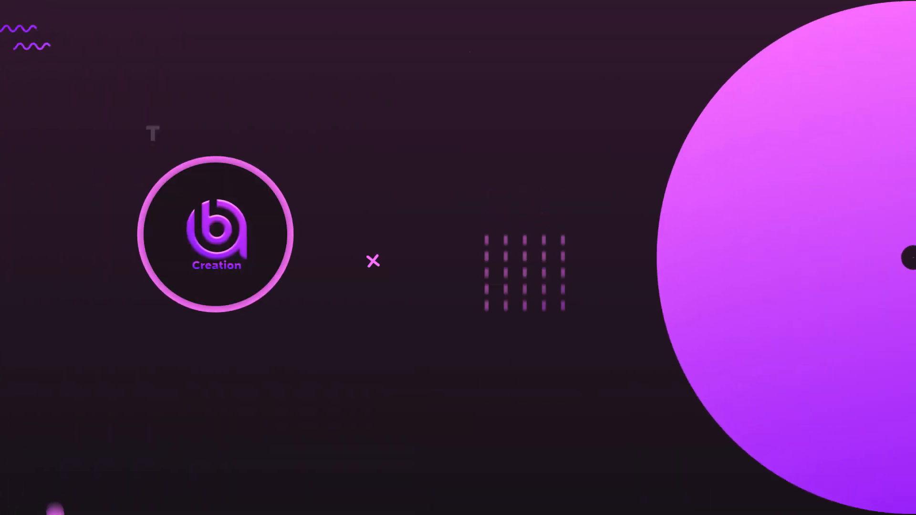